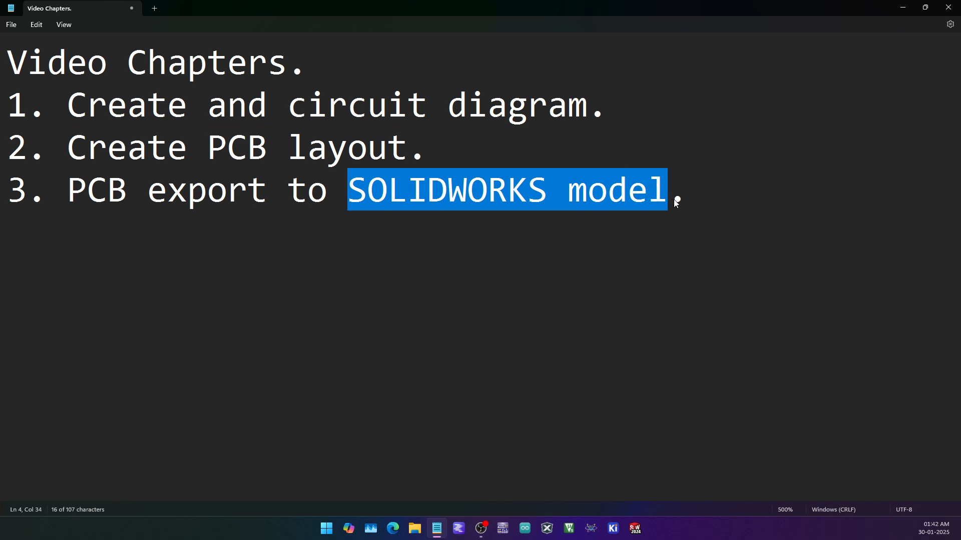
click(610, 254)
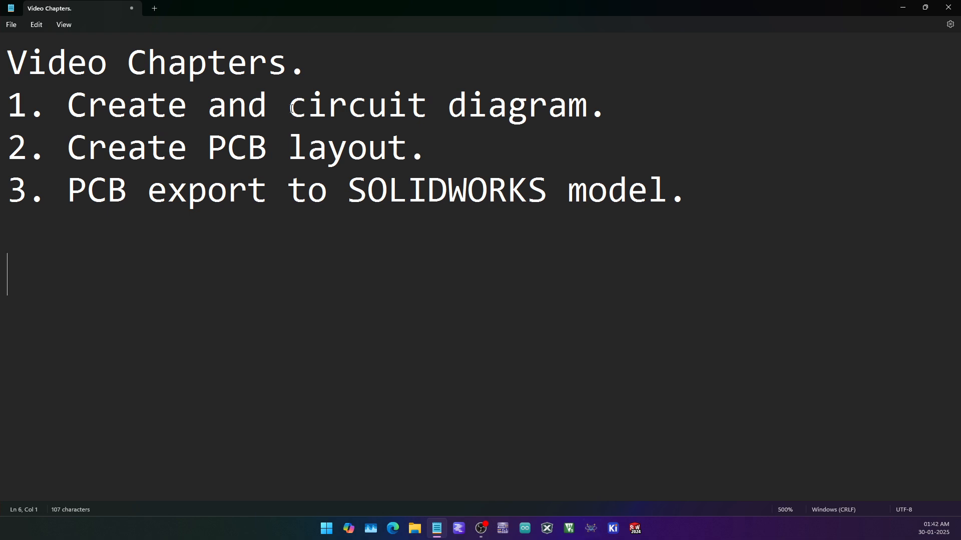
drag(292, 108, 629, 106)
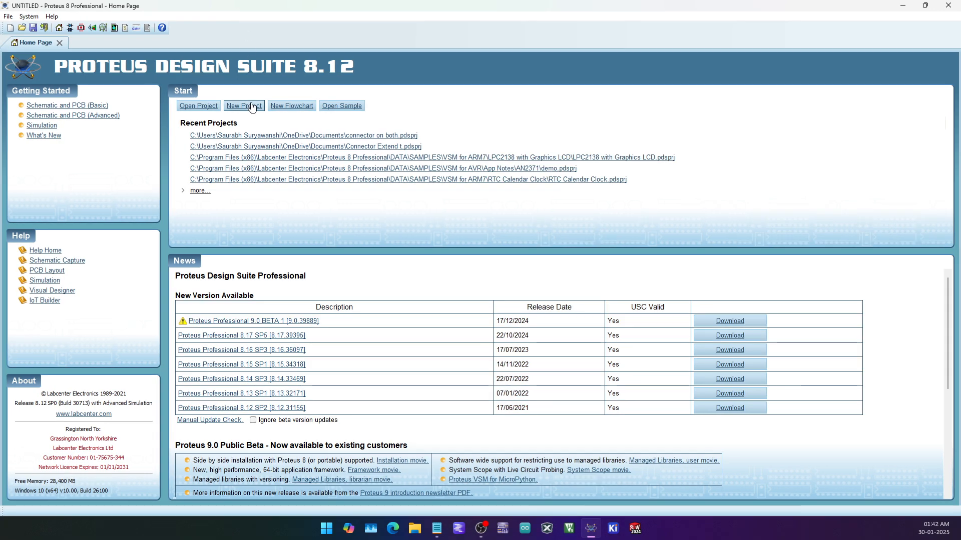
Step: Start a new Proteus project named "Connector on both side" in the Documents folder
click(228, 109)
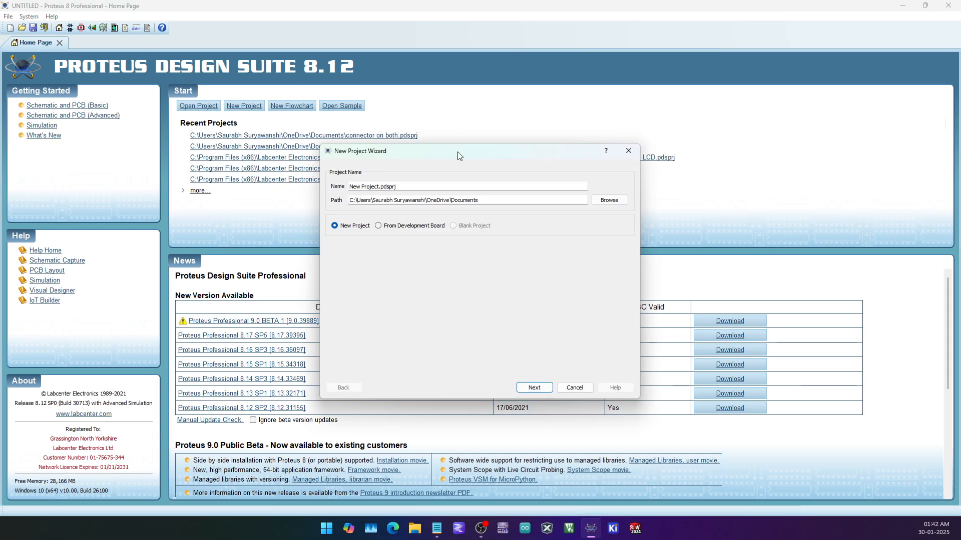
drag(457, 155, 171, 245)
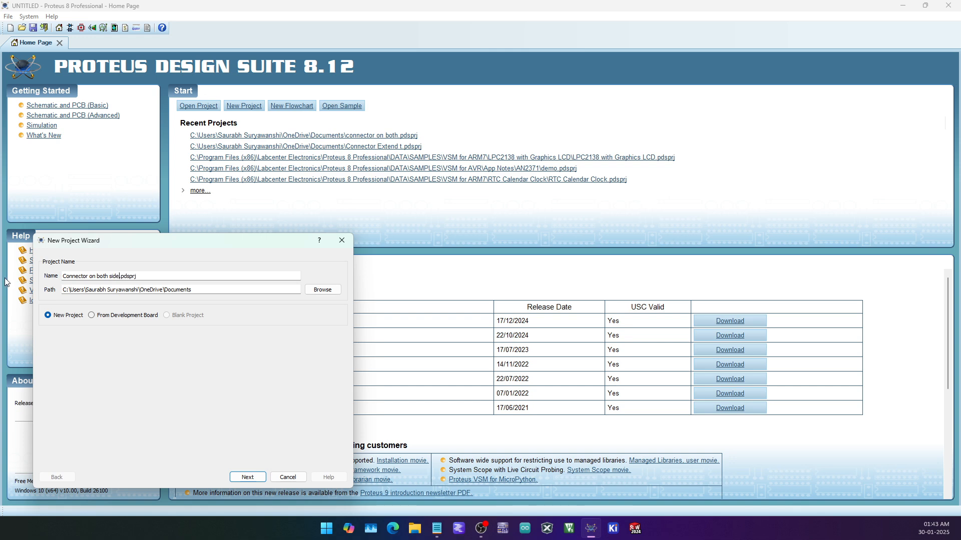
click(248, 477)
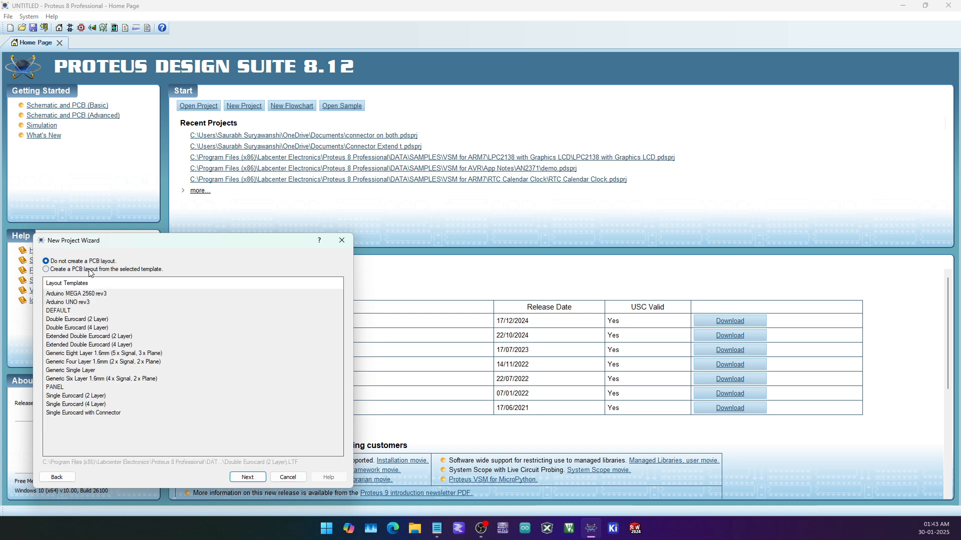
Step: Finish creating the project with a PCB layout from the Double Eurocard (2 Layer) template and no firmware
click(90, 272)
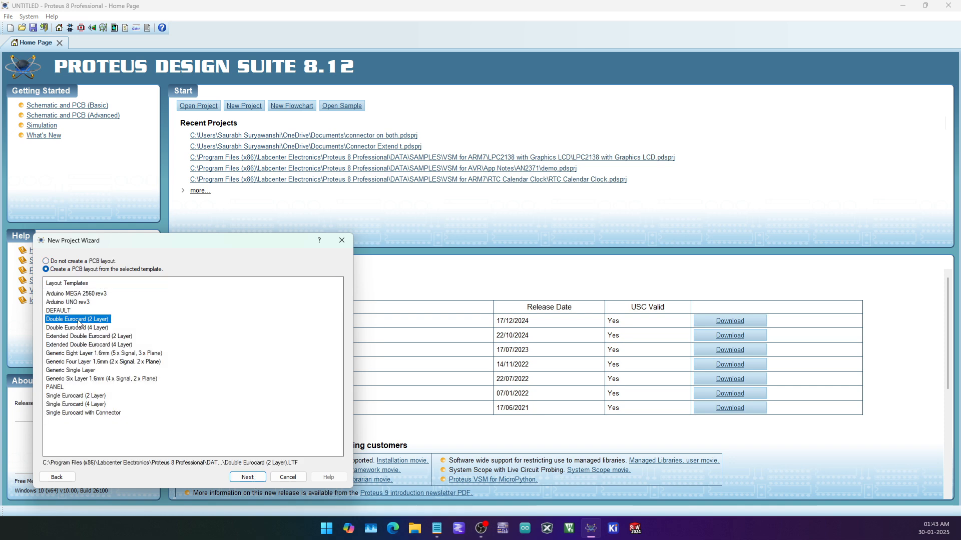
click(248, 478)
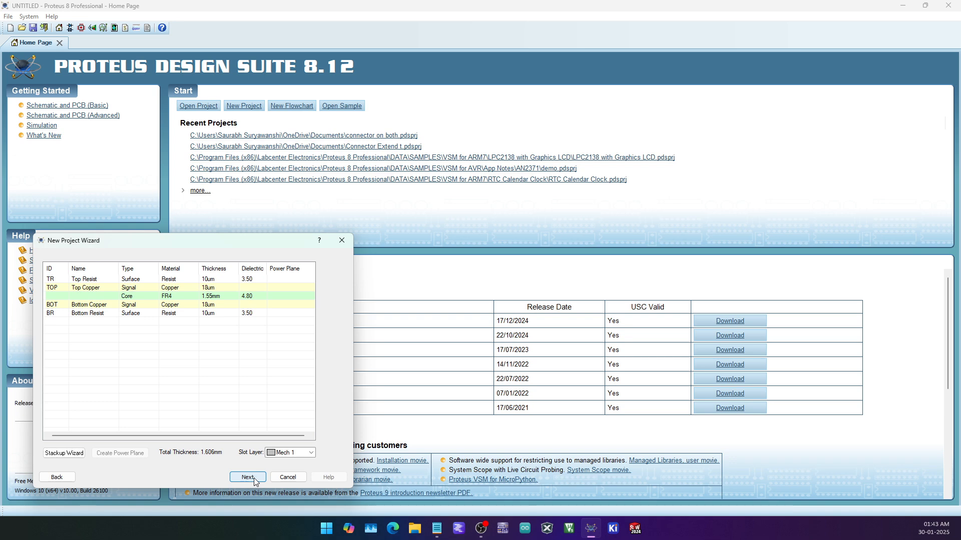
click(253, 478)
click(254, 479)
click(253, 479)
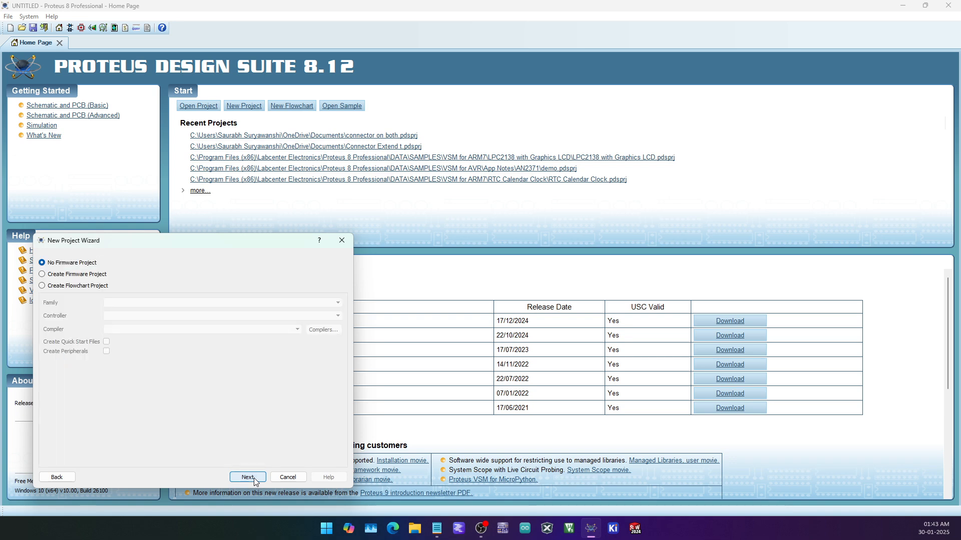
click(258, 479)
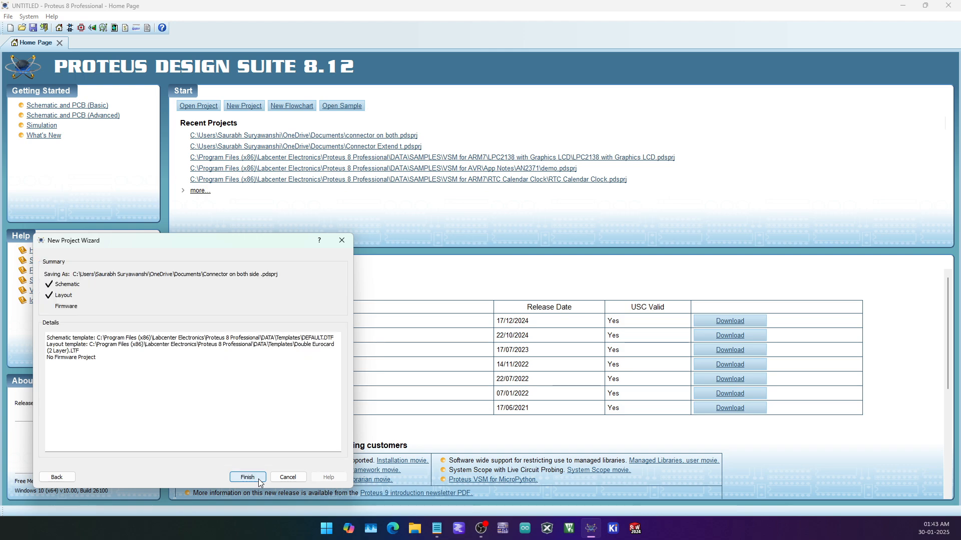
click(258, 479)
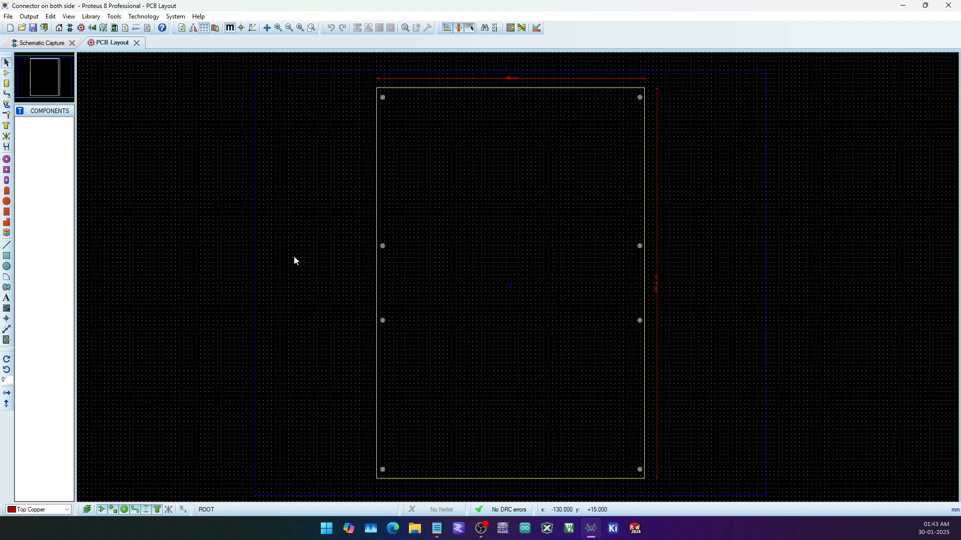
Step: Switch to the schematic and search the device library for AWLP-34/3
click(48, 44)
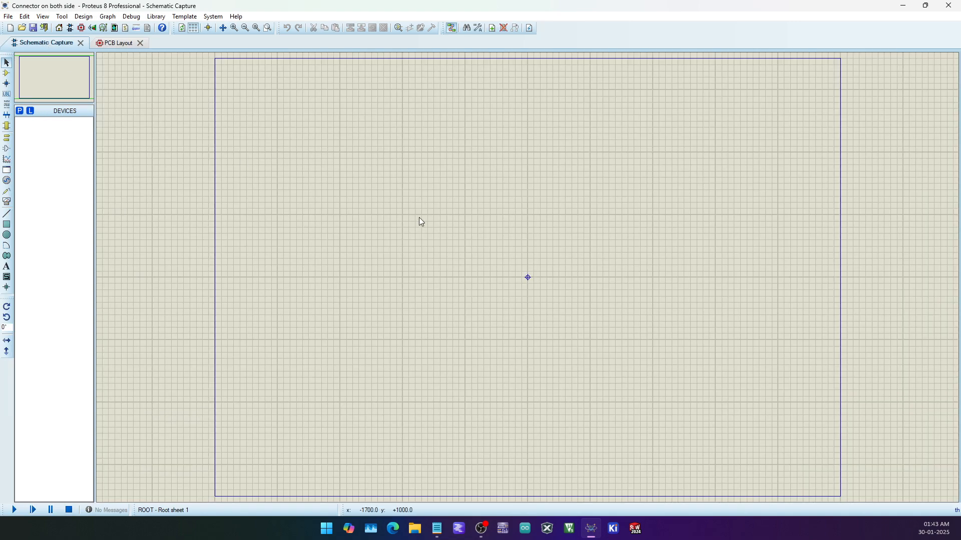
scroll(421, 220, up, 1)
scroll(527, 279, down, 2)
scroll(528, 278, up, 1)
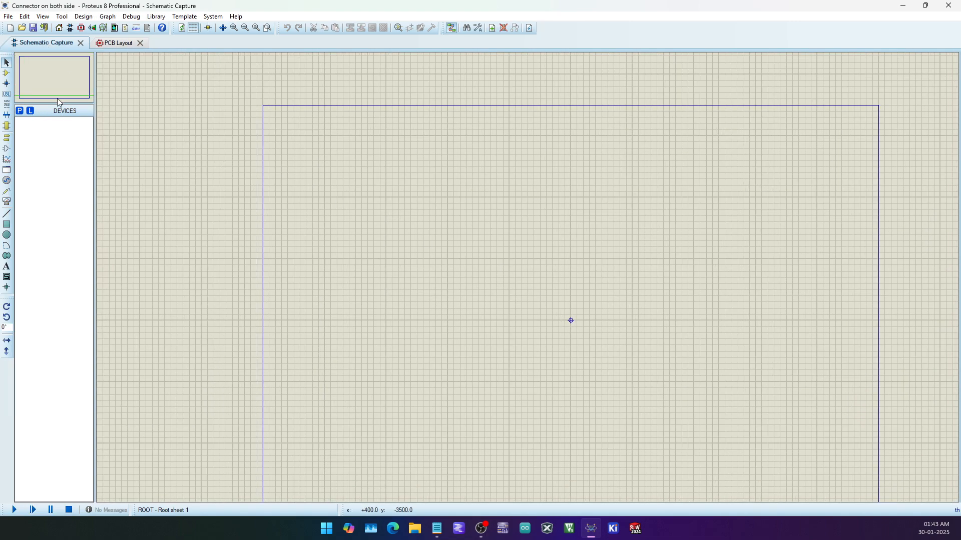
click(6, 73)
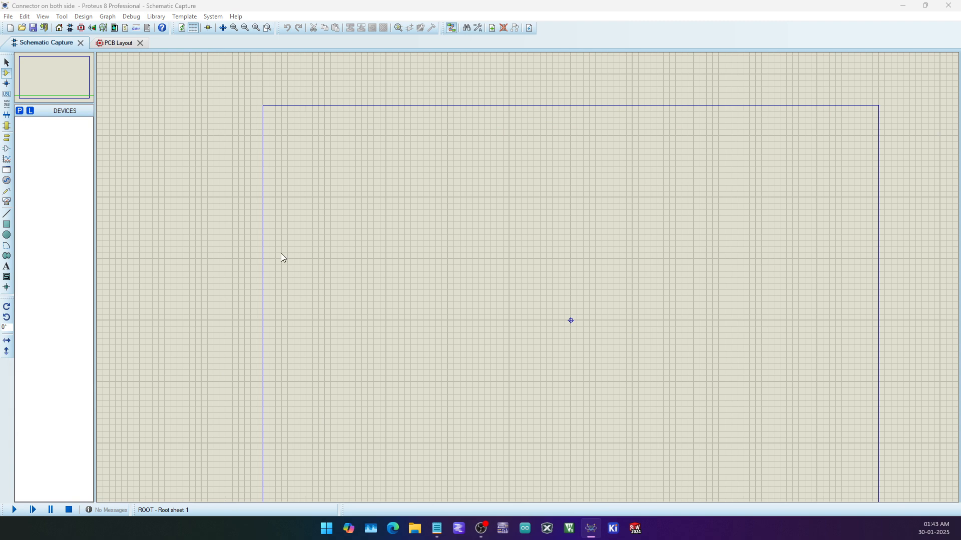
key(p)
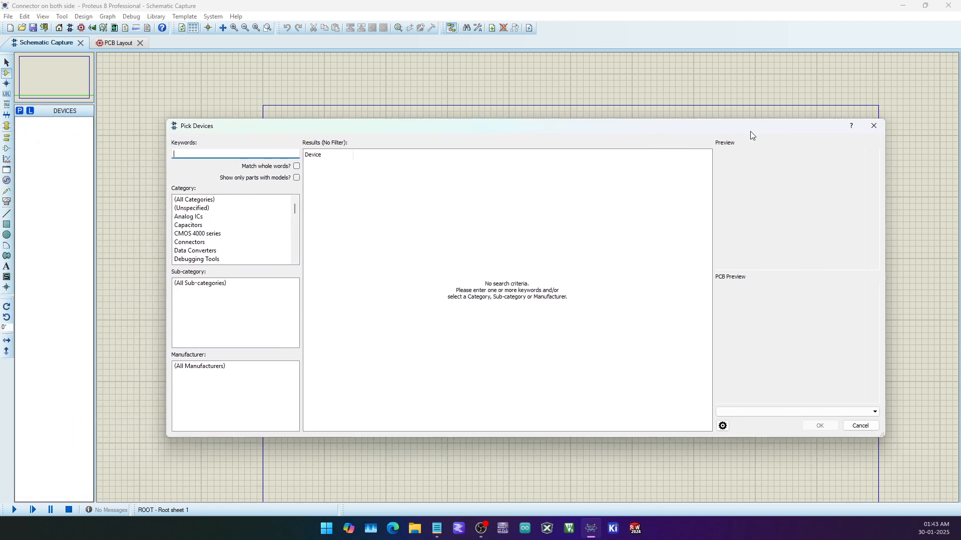
right_click(242, 154)
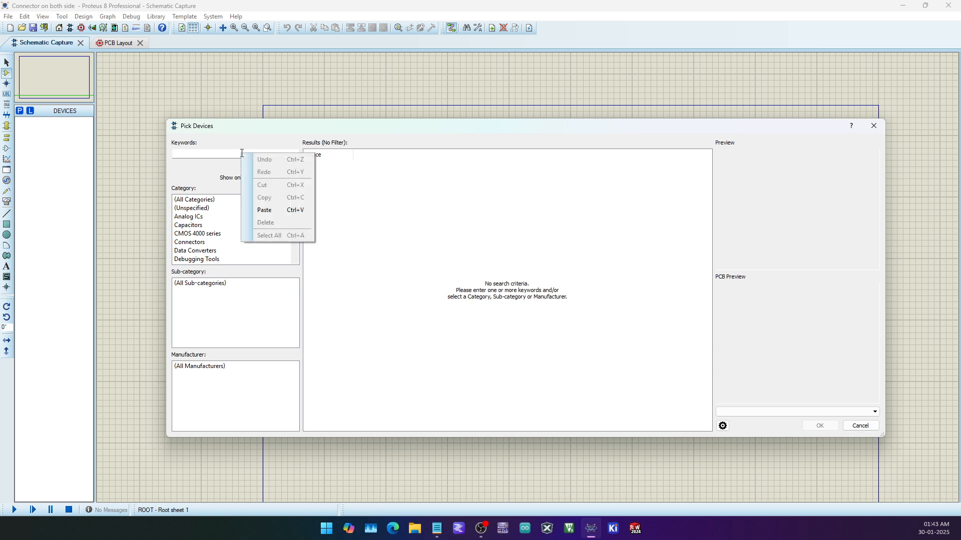
click(274, 211)
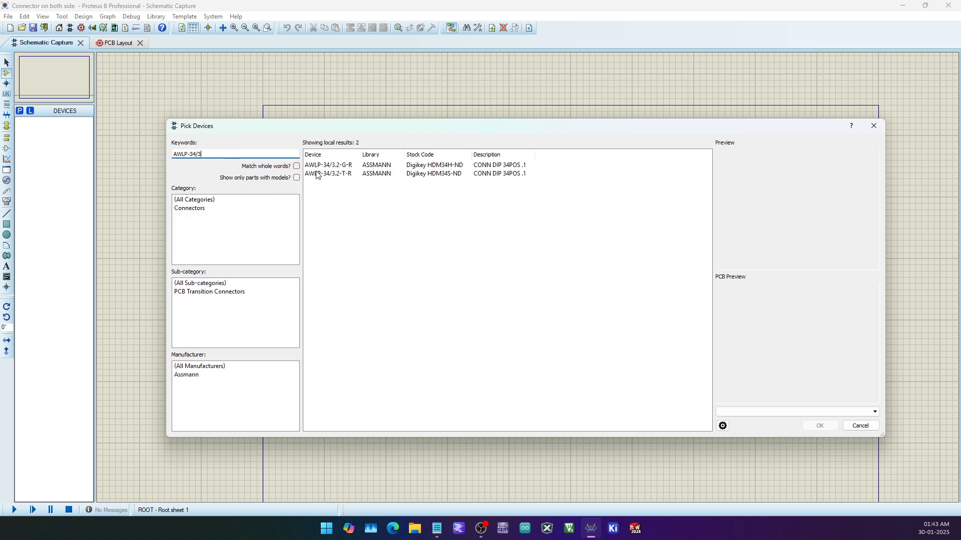
Step: Add the AWLP-34/3.2-G-R connector to the schematic's device list
click(414, 167)
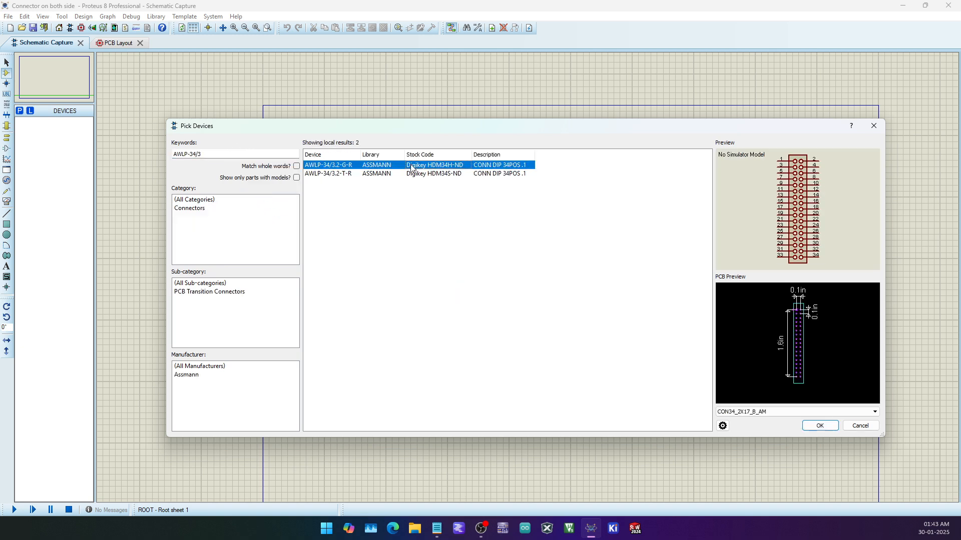
click(380, 174)
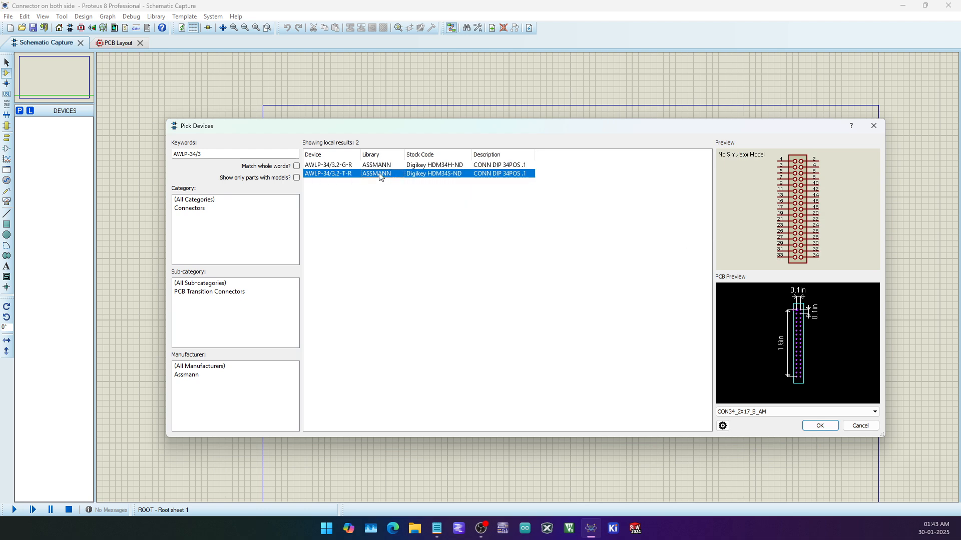
click(371, 166)
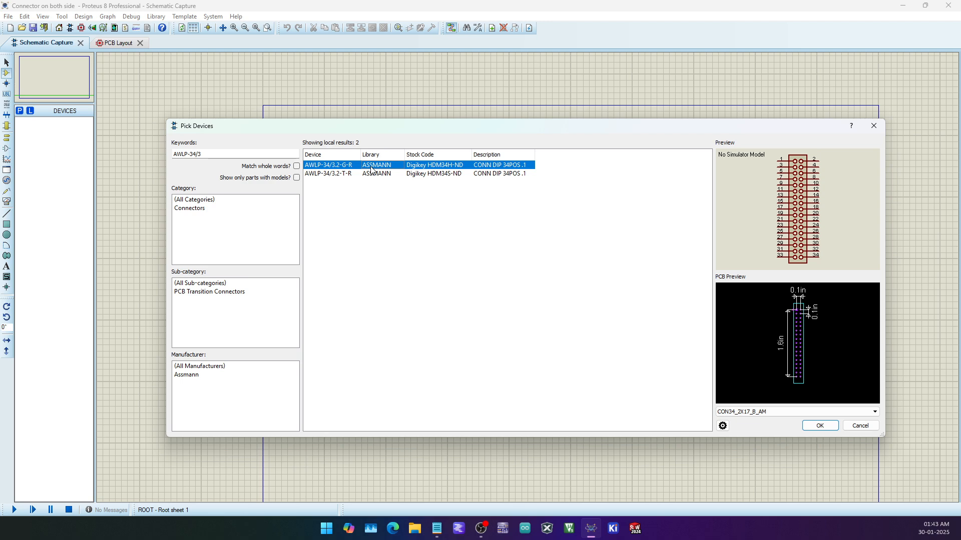
double_click(371, 167)
click(821, 426)
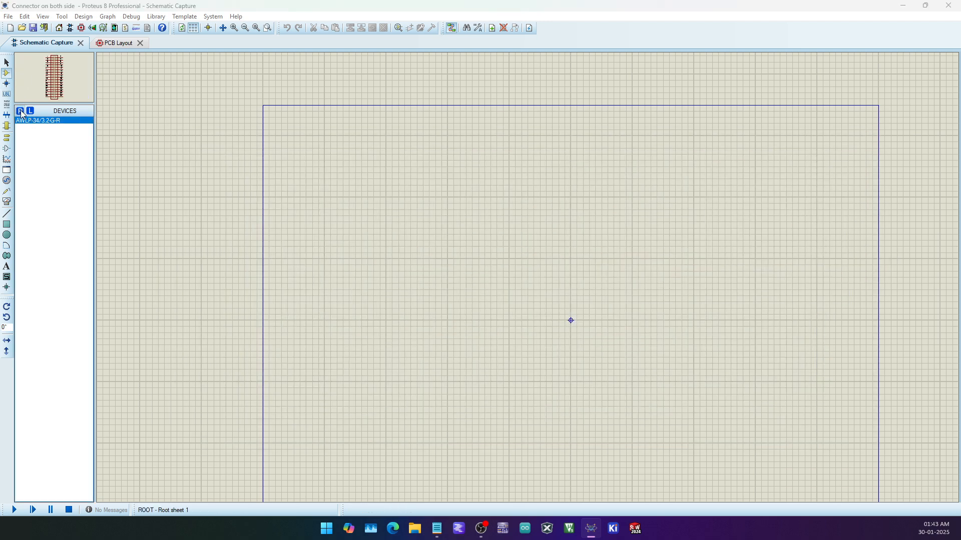
key(p)
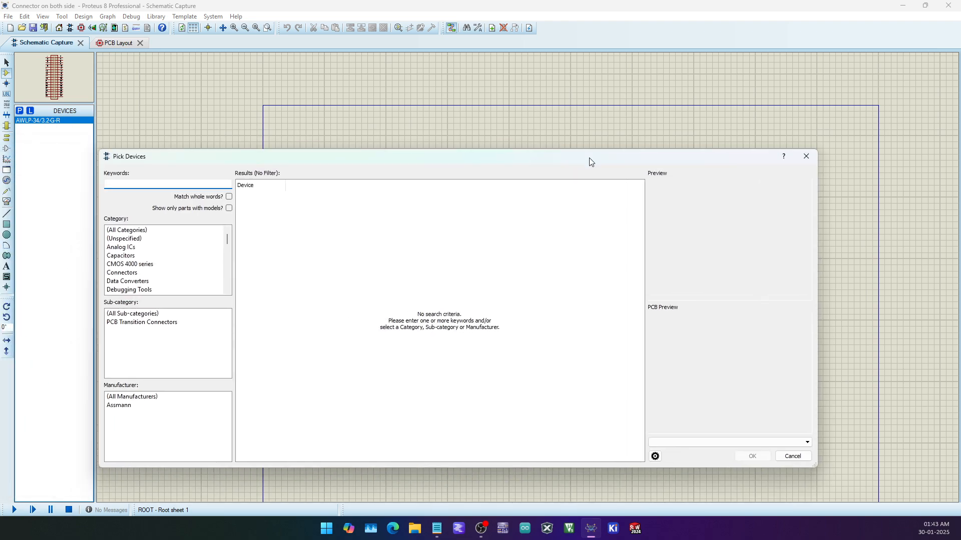
click(950, 157)
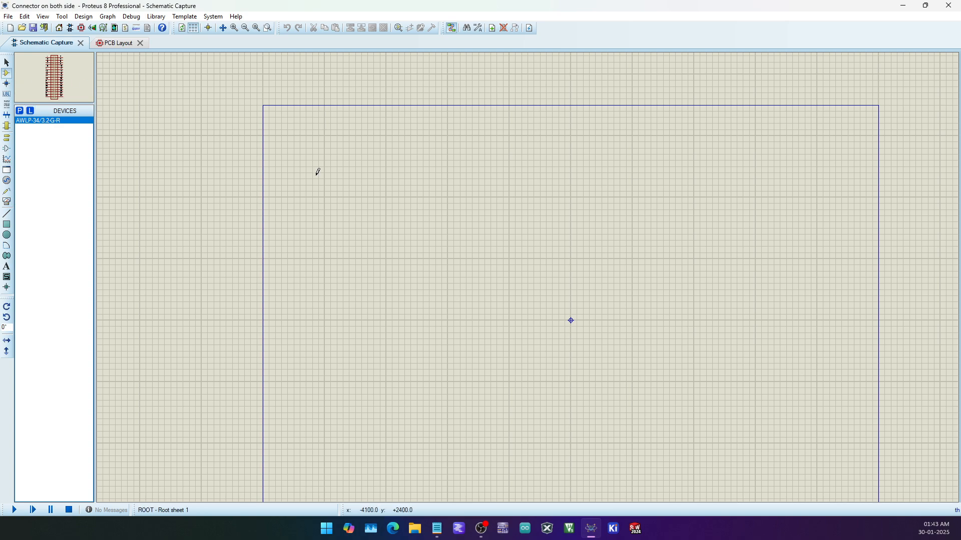
Step: Place the AWLP-34/3.2-G-R connector on the schematic and its footprint horizontally in the board's upper-left area
click(433, 225)
scroll(435, 245, up, 3)
click(551, 357)
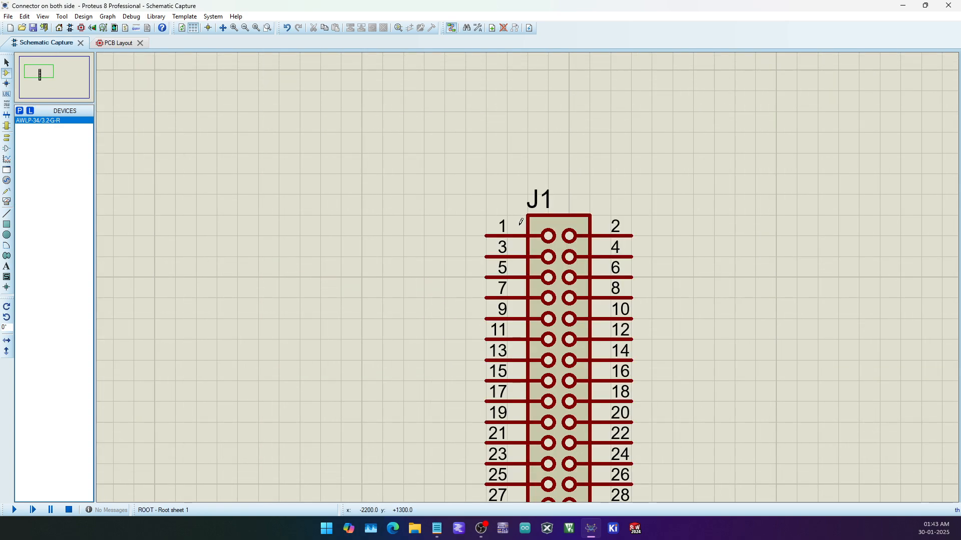
scroll(551, 358, down, 1)
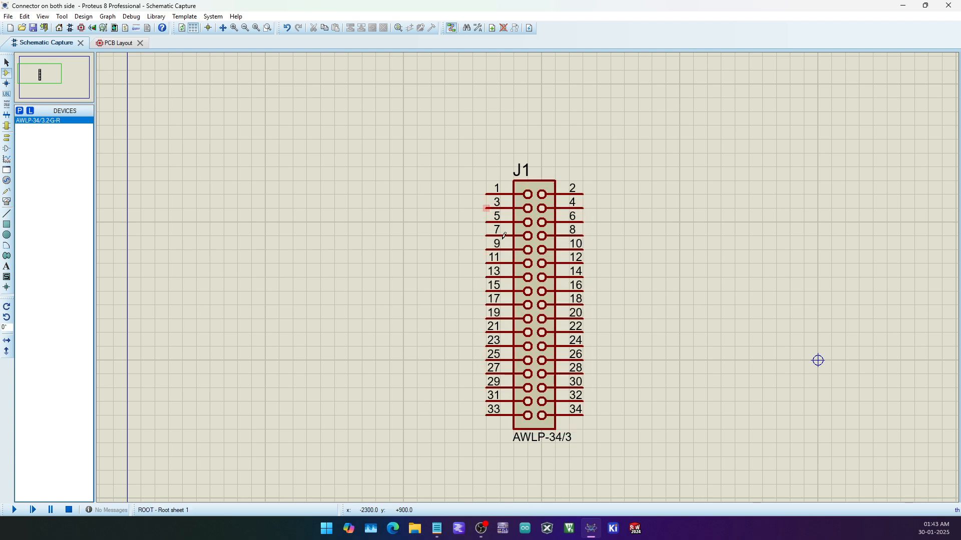
click(114, 43)
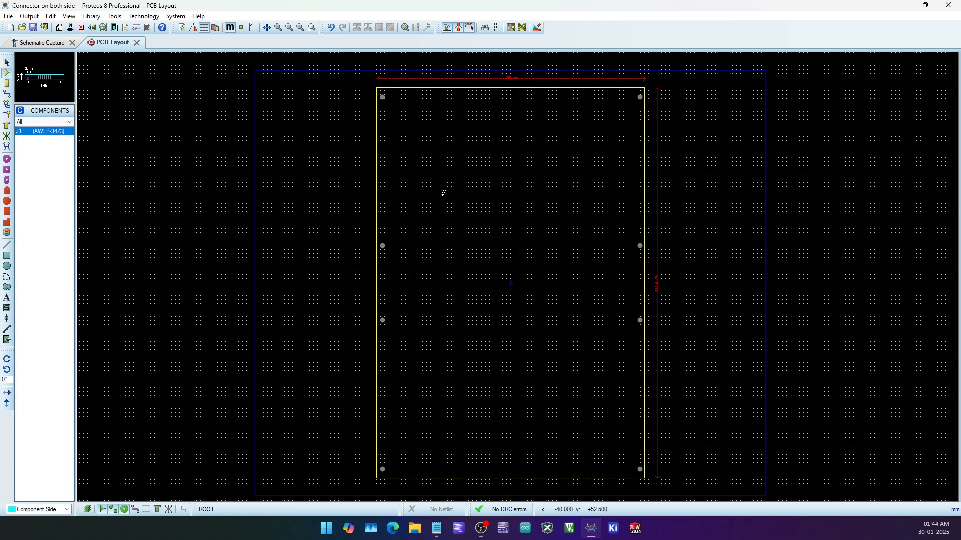
click(451, 157)
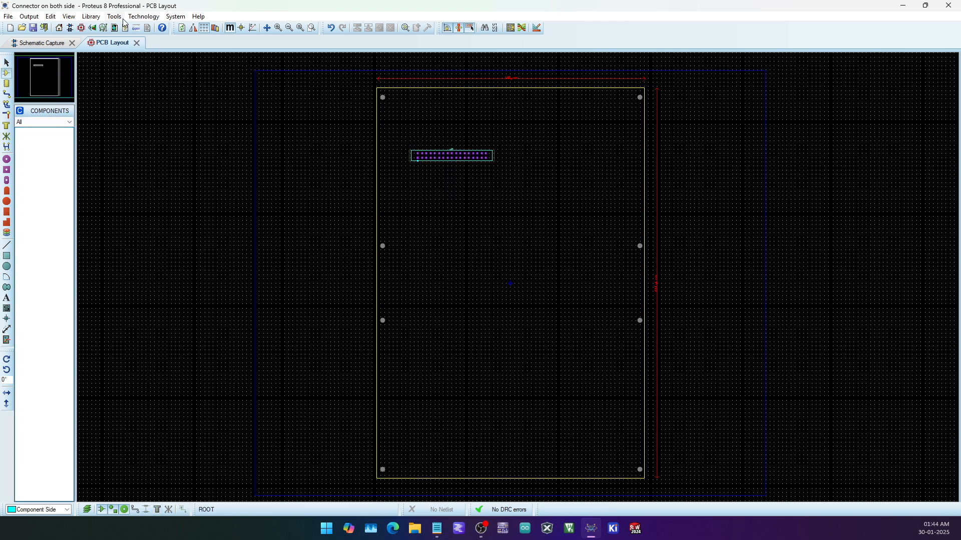
Step: Examine the connector on the board's top side and its pins on the underside in 3D, and return to the schematic
click(92, 31)
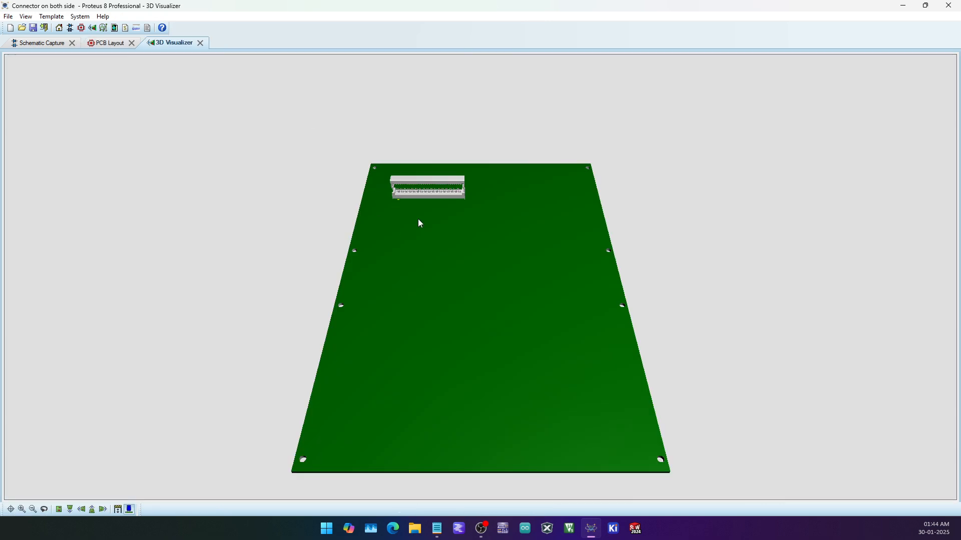
scroll(419, 218, up, 4)
click(383, 179)
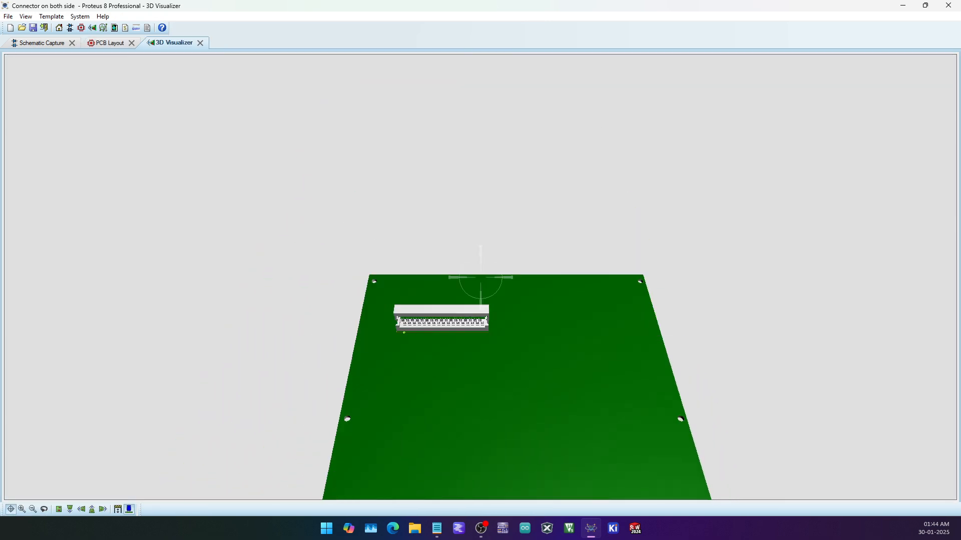
scroll(480, 278, up, 4)
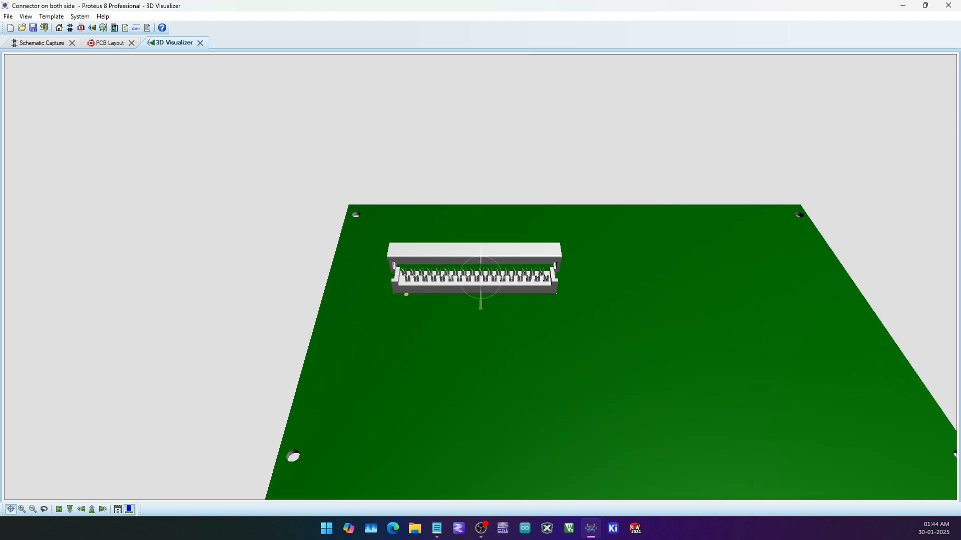
scroll(480, 277, up, 3)
click(484, 304)
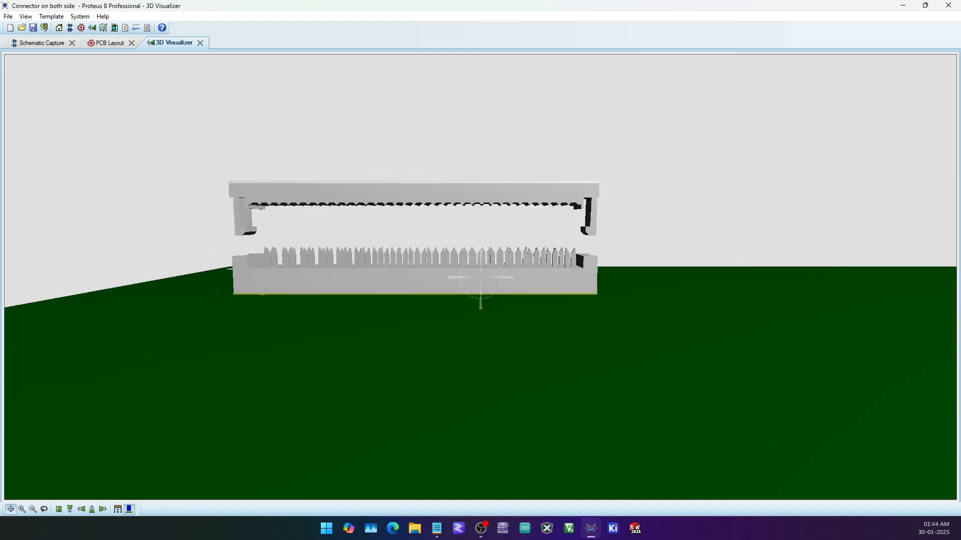
key(Escape)
middle_click(477, 289)
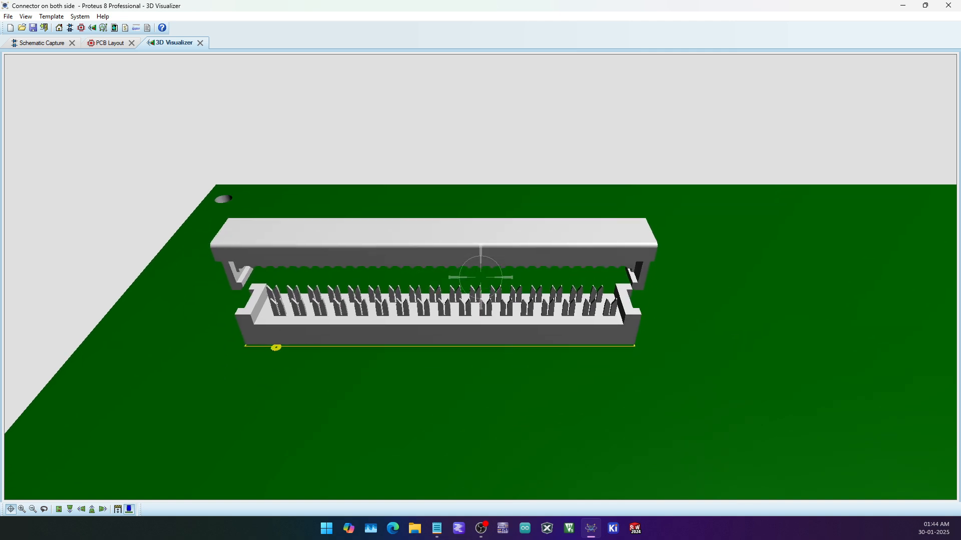
key(Escape)
middle_click(410, 301)
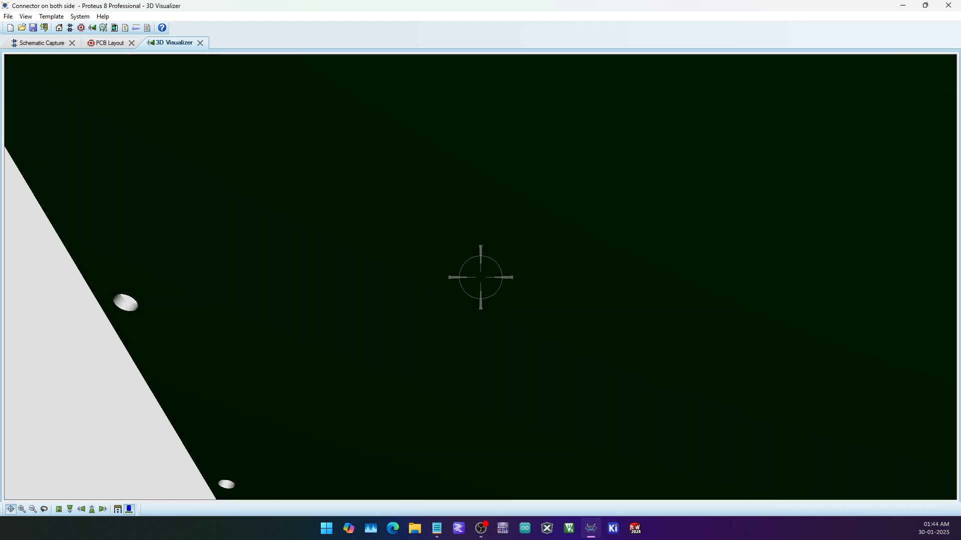
scroll(481, 277, down, 5)
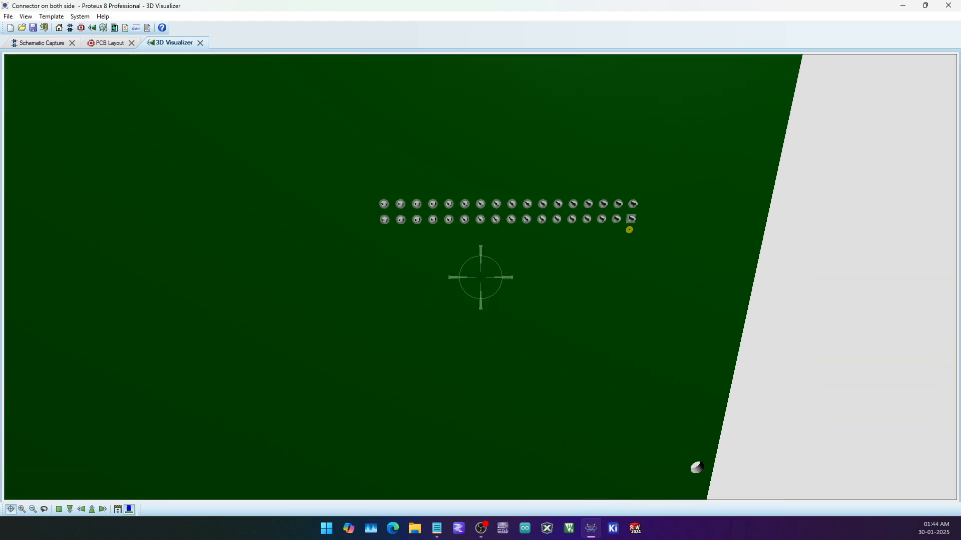
right_click(481, 278)
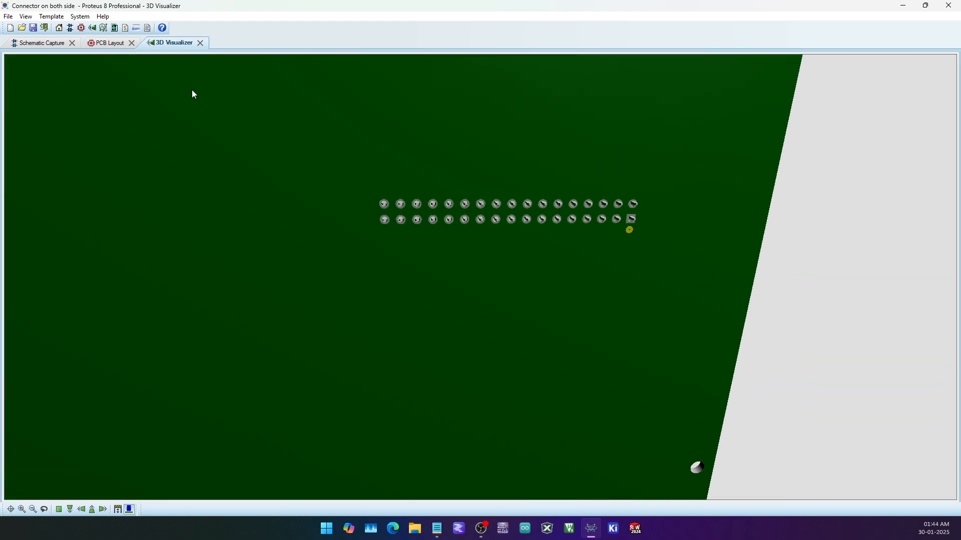
click(200, 43)
click(43, 42)
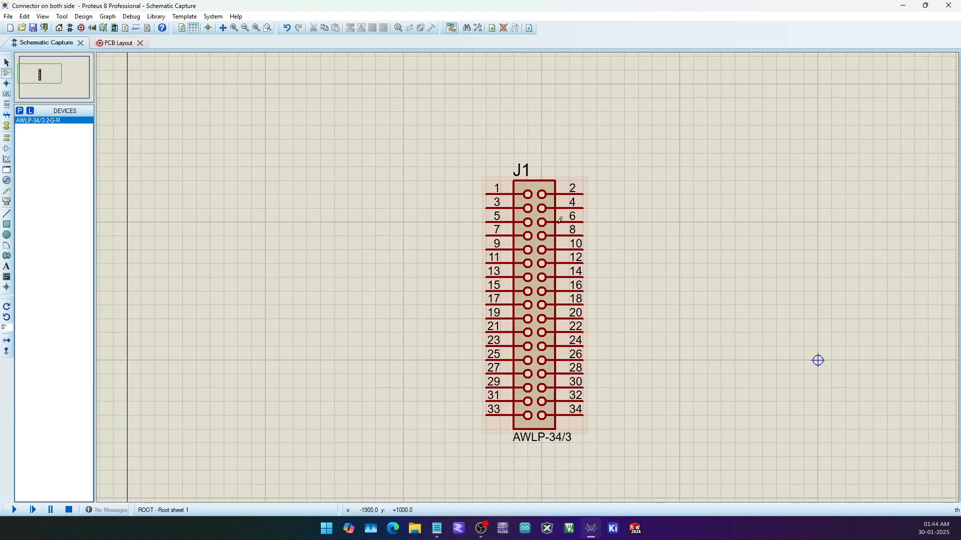
Step: Place a second AWLP-34/3.2-G-R connector beside J1 on the schematic, level with it and to its right
scroll(560, 220, down, 2)
scroll(560, 220, up, 3)
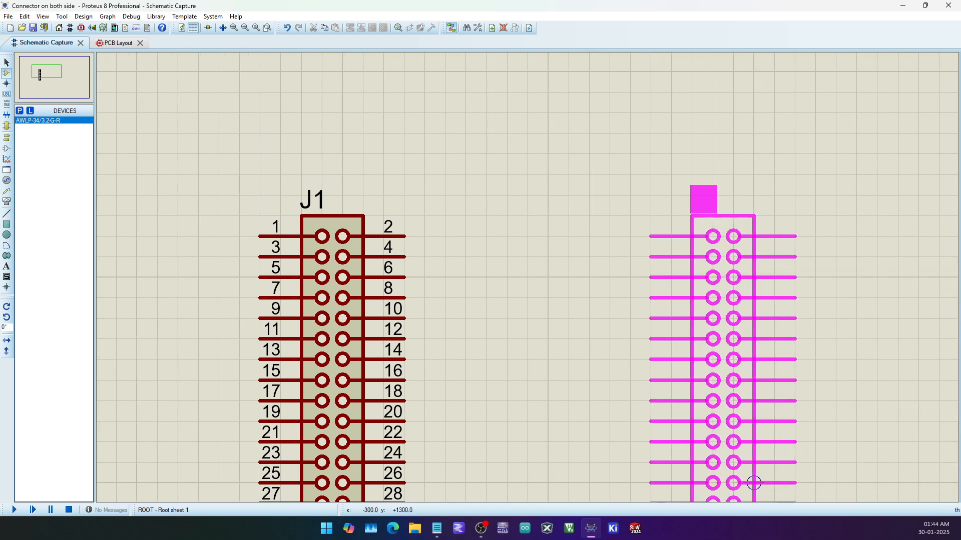
click(797, 483)
Step: Try wiring J1 pin 2 to J2 pin 2 with a wire routed above both connectors, and undo that wire
scroll(600, 244, down, 1)
scroll(507, 271, up, 1)
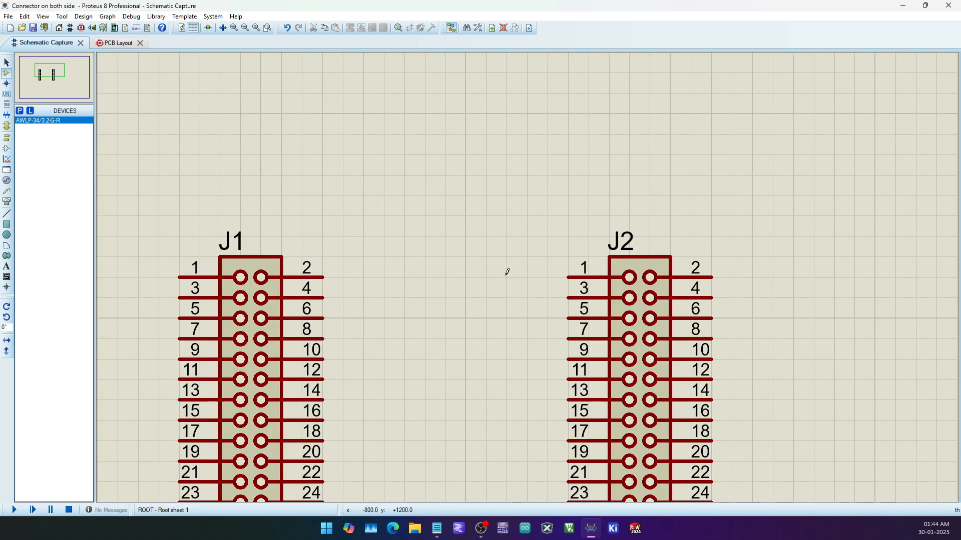
scroll(530, 250, down, 1)
scroll(552, 221, up, 1)
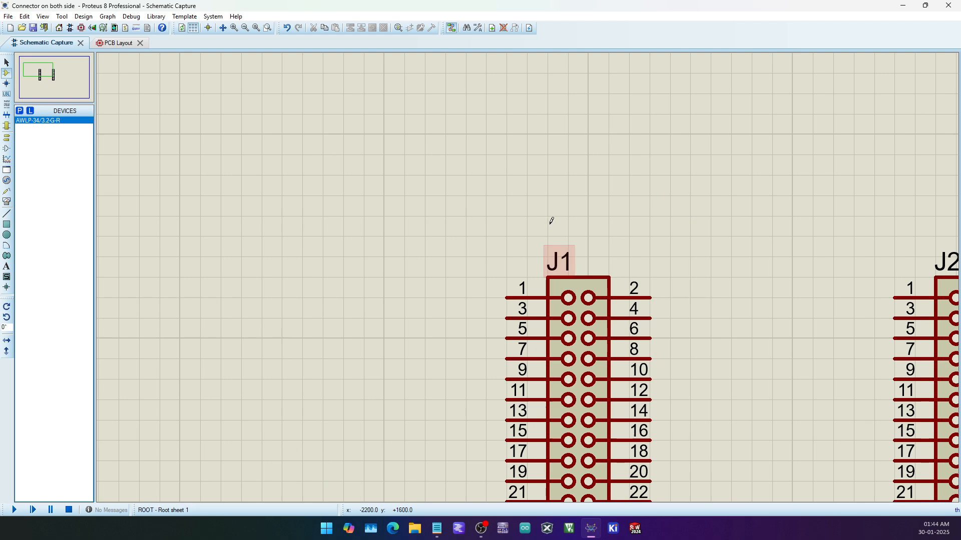
click(651, 298)
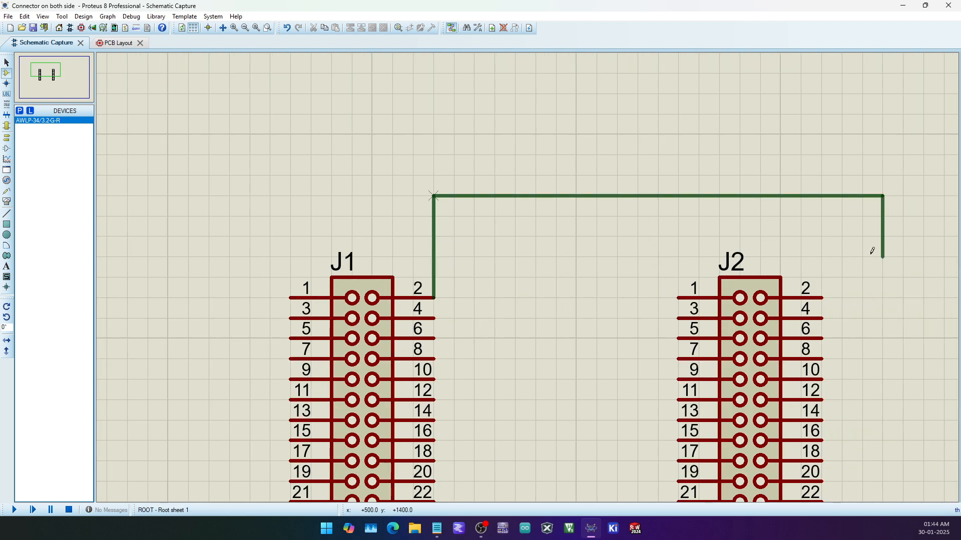
click(823, 298)
click(829, 297)
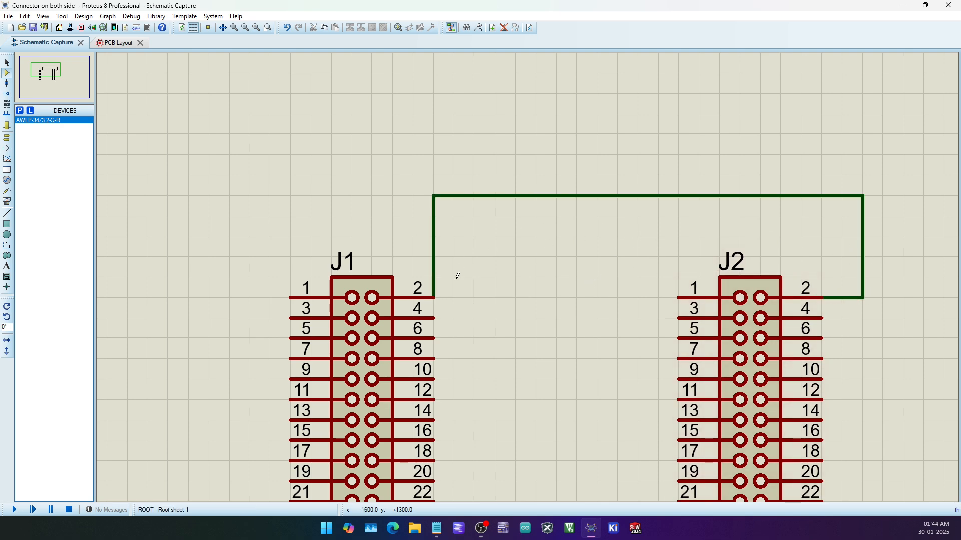
scroll(456, 279, down, 1)
scroll(440, 311, up, 1)
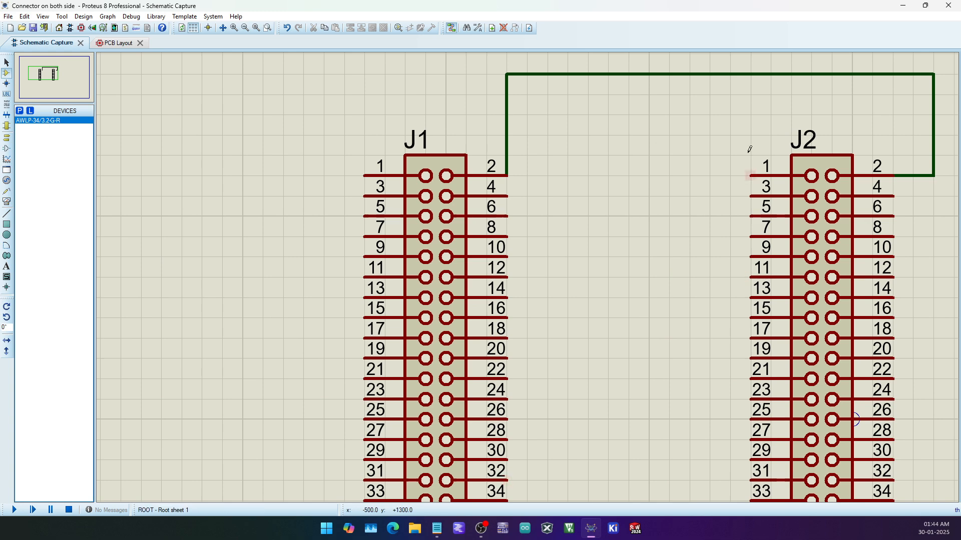
scroll(616, 207, down, 2)
key(ctrl+z)
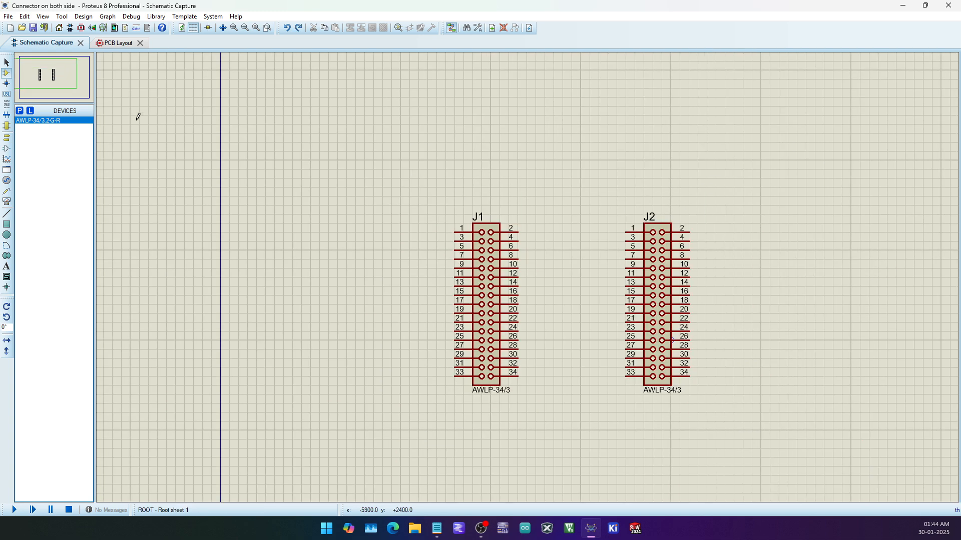
Step: Place DEFAULT terminals directly on pins 1, 3 and 5 of connector J1
click(7, 139)
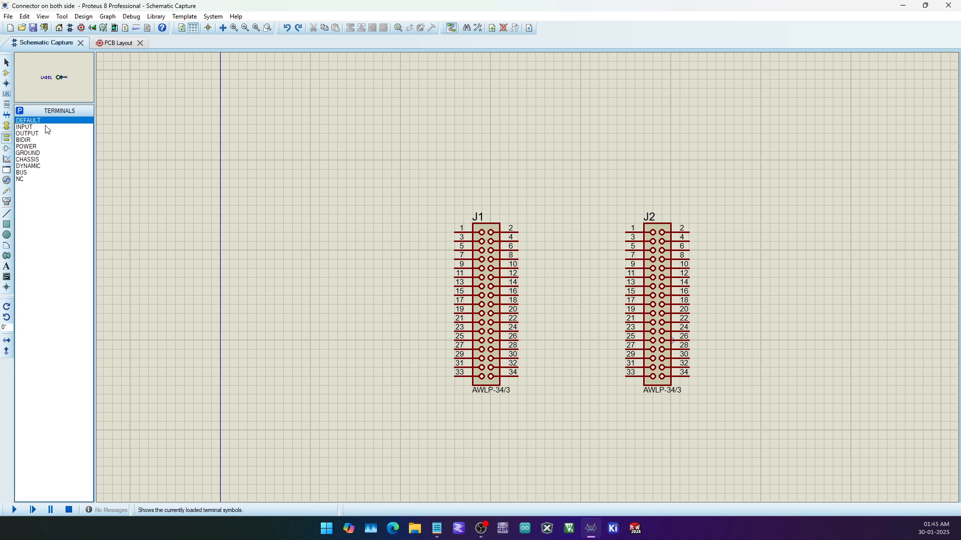
scroll(435, 216, up, 3)
click(550, 311)
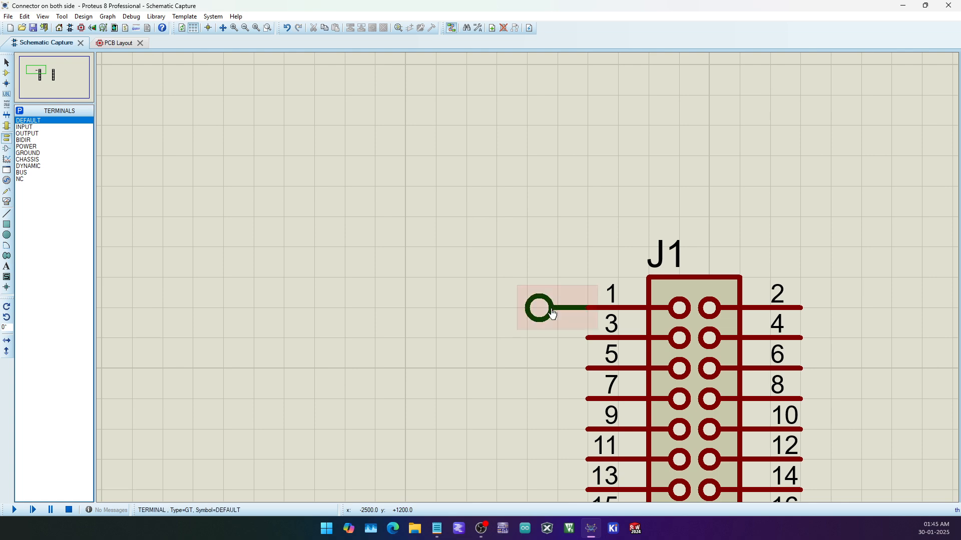
click(554, 342)
click(560, 375)
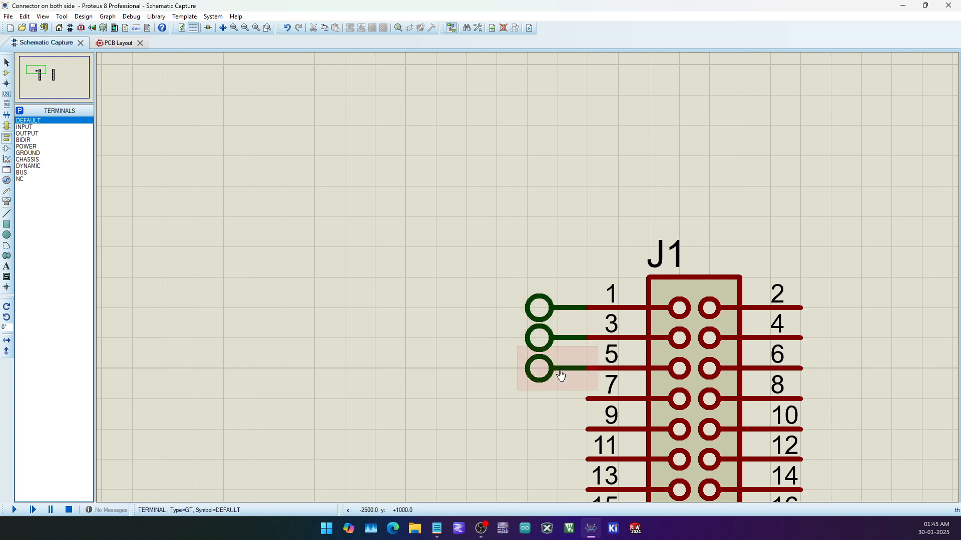
Step: Copy the three terminals on J1 pins 1, 3 and 5 and paste them onto pins 7, 9 and 11
scroll(528, 273, down, 1)
scroll(500, 240, up, 1)
drag(488, 223, 547, 314)
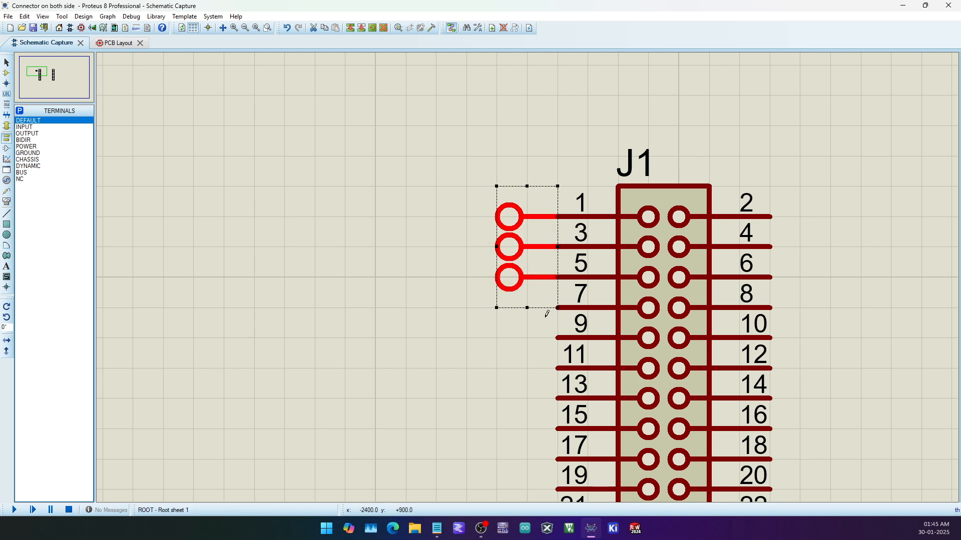
right_click(518, 230)
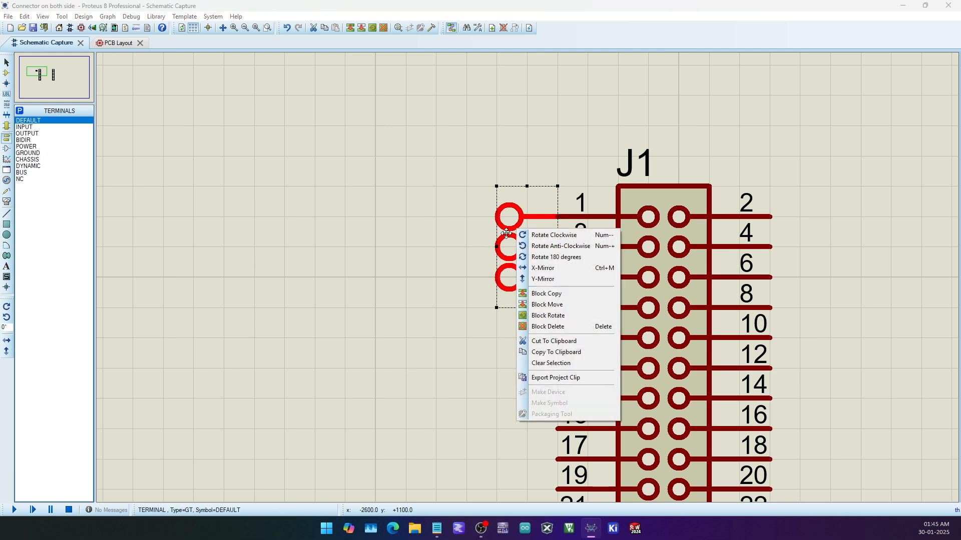
click(548, 358)
click(358, 284)
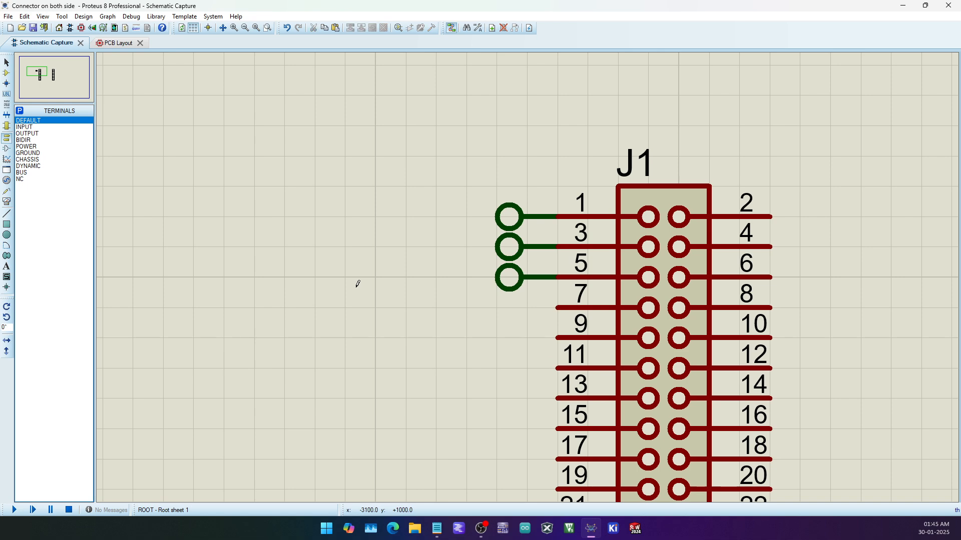
right_click(366, 283)
click(409, 351)
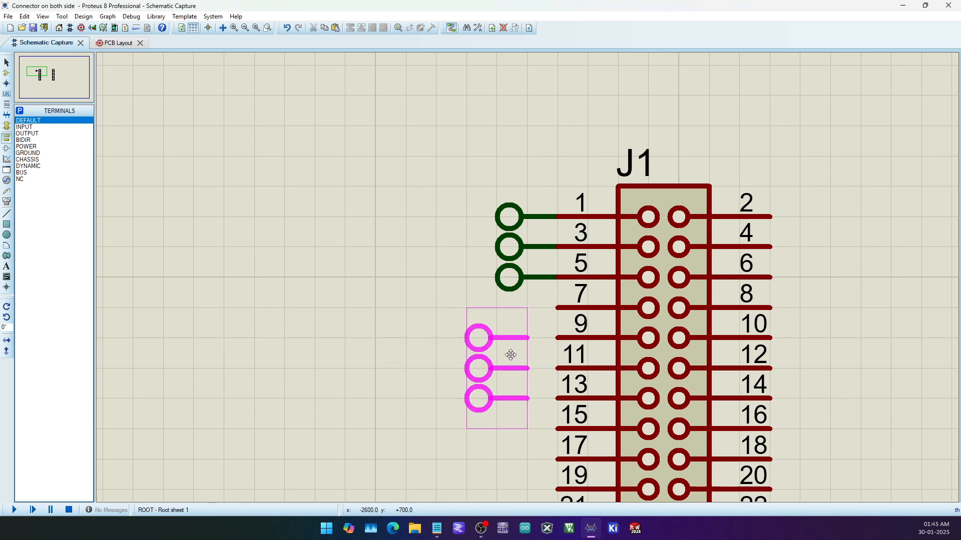
click(513, 352)
Step: Copy the six terminals on J1's odd pins 1 to 11 and paste them onto odd pins 13 to 23
drag(467, 157, 618, 459)
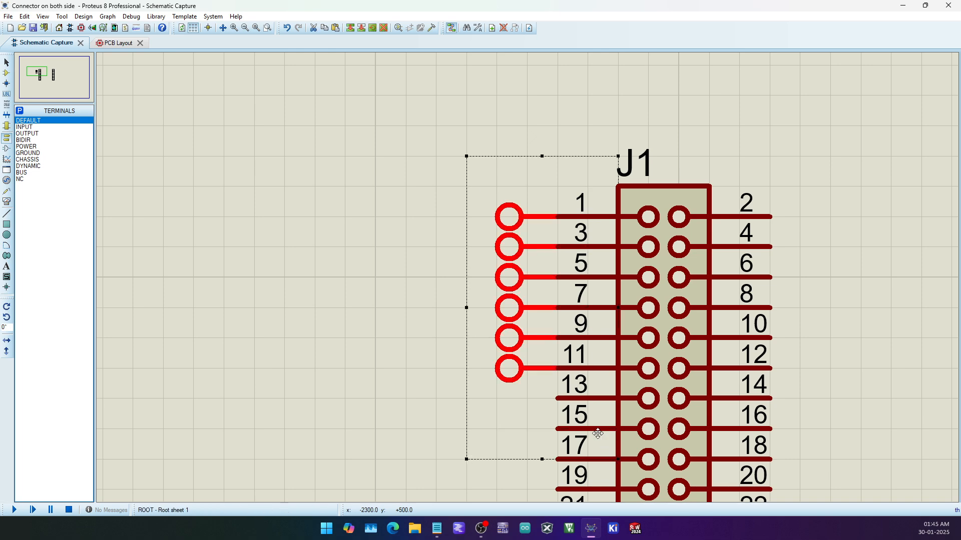
right_click(522, 275)
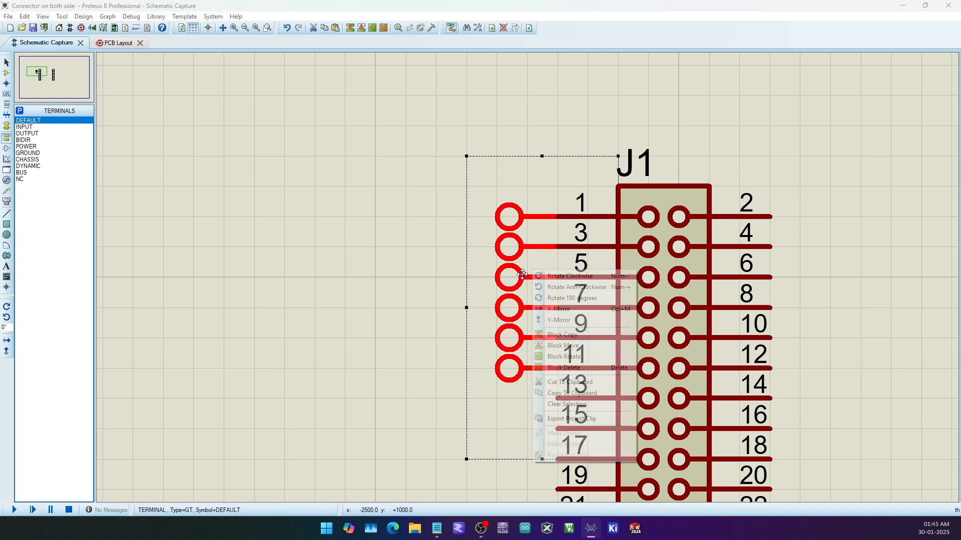
click(572, 398)
scroll(491, 300, down, 3)
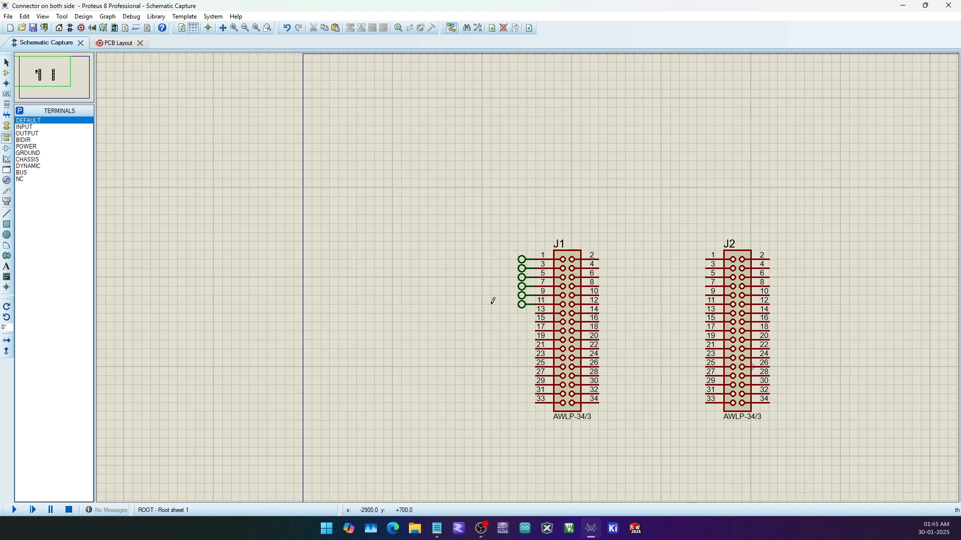
scroll(566, 304, up, 1)
right_click(549, 320)
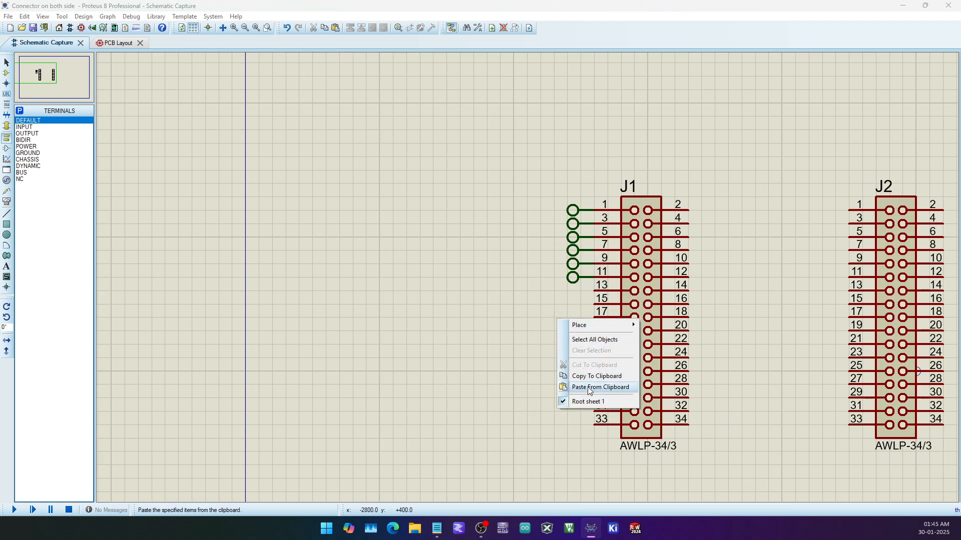
click(588, 387)
click(599, 325)
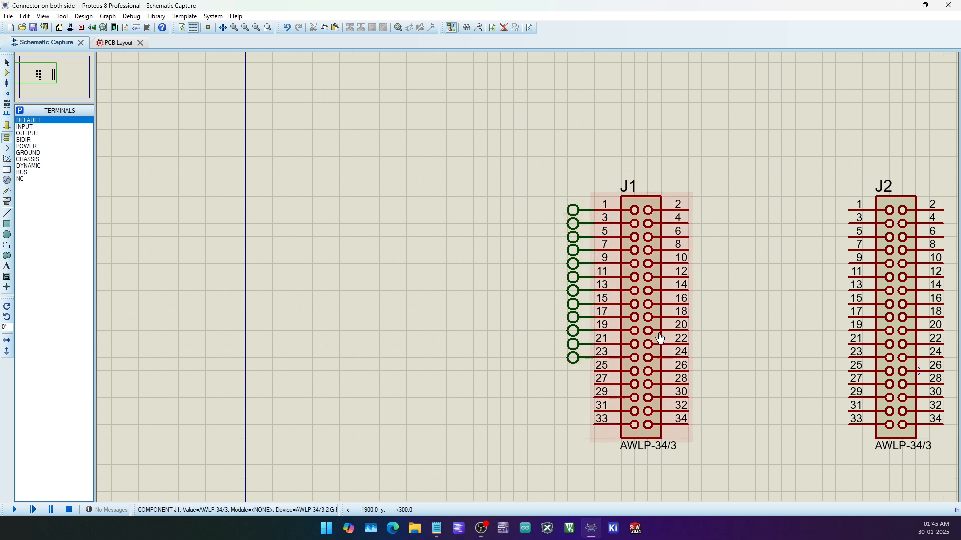
Step: Paste the six copied terminals onto J1's odd pins from 25 to 33 and delete the surplus terminal below pin 33
scroll(877, 328, up, 1)
scroll(128, 355, up, 1)
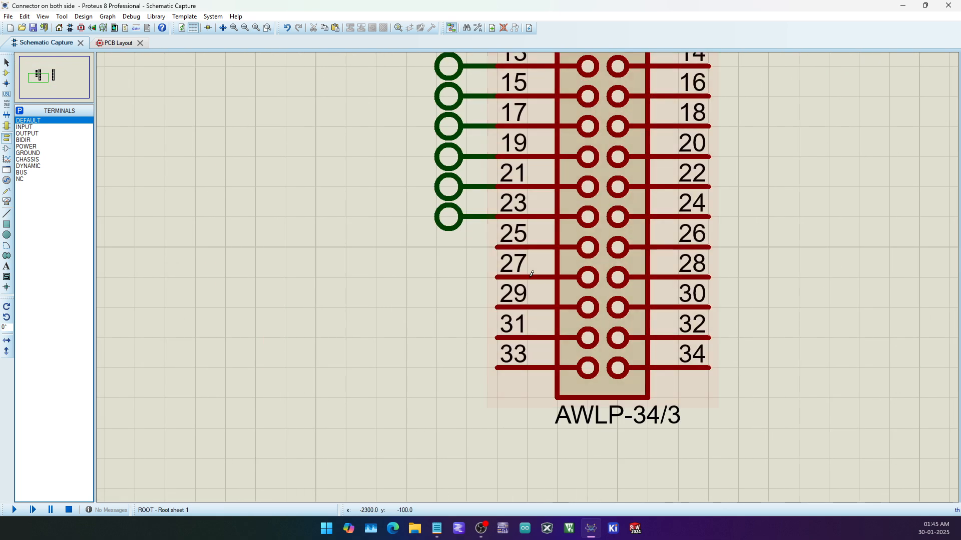
right_click(426, 262)
click(461, 333)
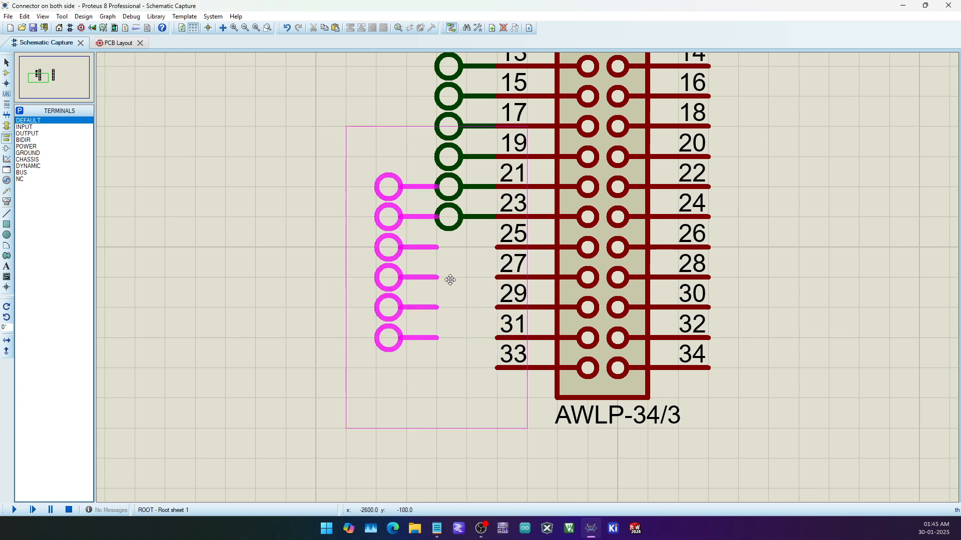
click(489, 326)
click(448, 399)
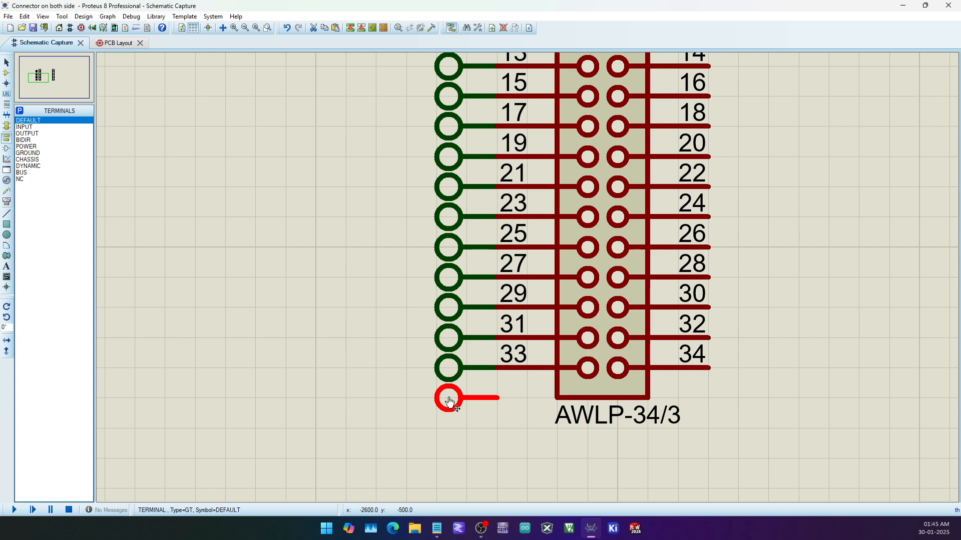
key(Delete)
Step: Place DEFAULT terminals rotated 180° on all of J1's even-numbered pins, from 2 to 34
scroll(523, 270, down, 2)
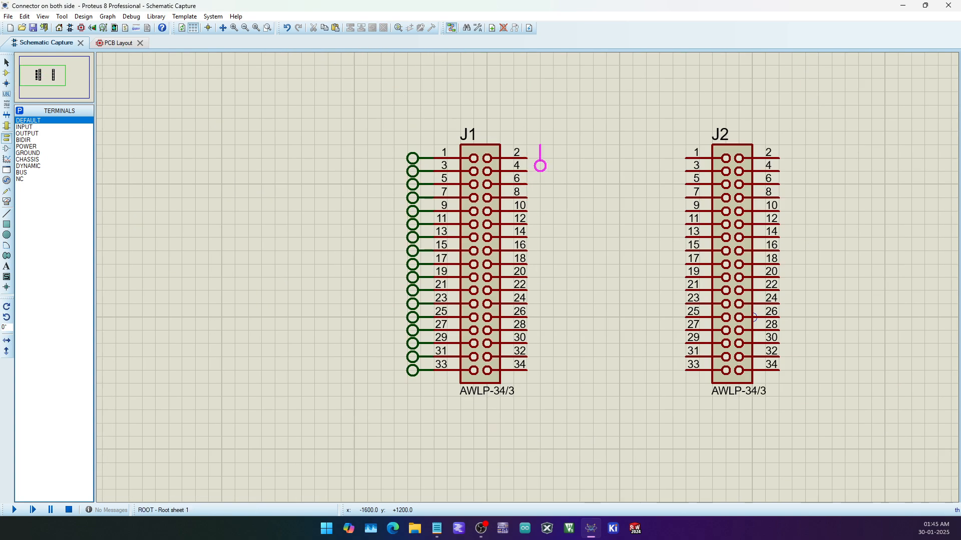
click(548, 158)
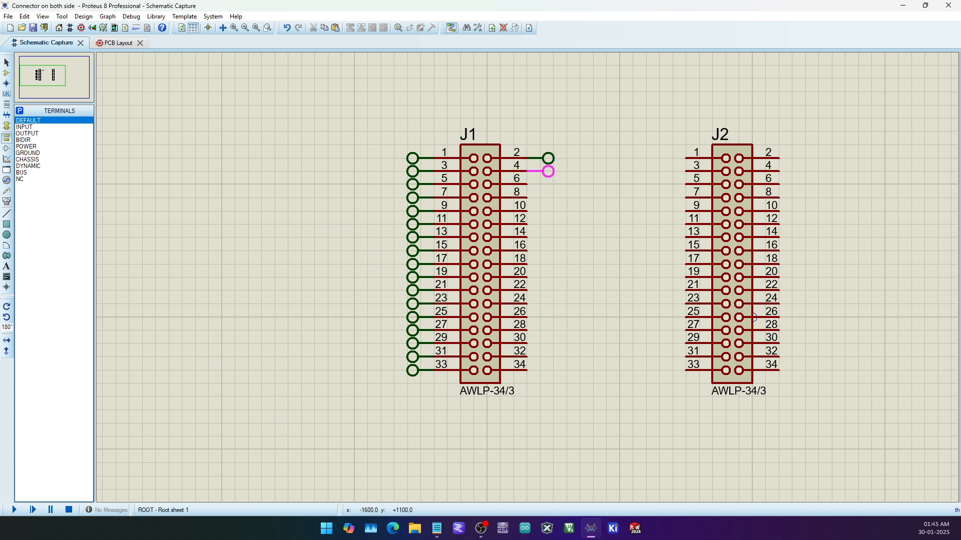
click(547, 172)
click(548, 184)
click(548, 197)
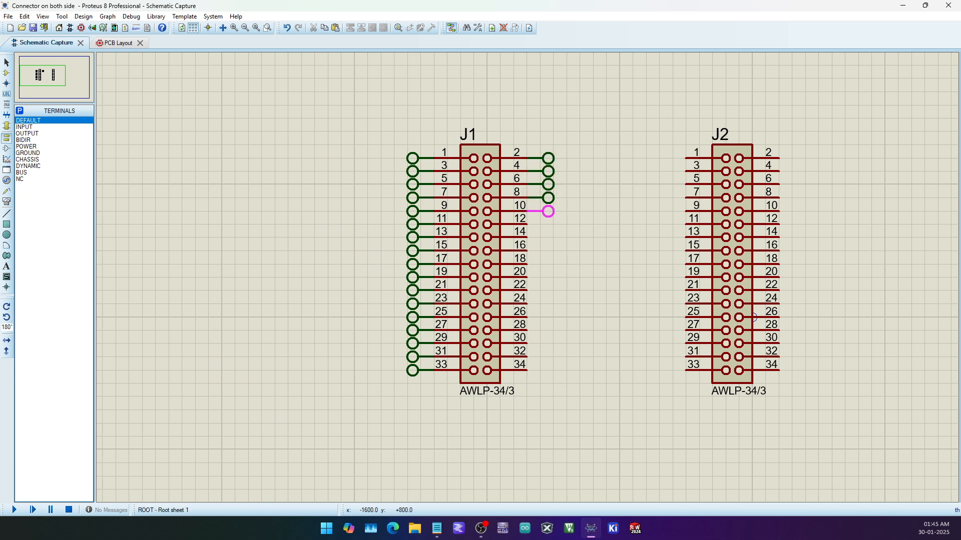
click(548, 212)
click(548, 224)
click(548, 237)
click(548, 250)
click(548, 264)
click(548, 277)
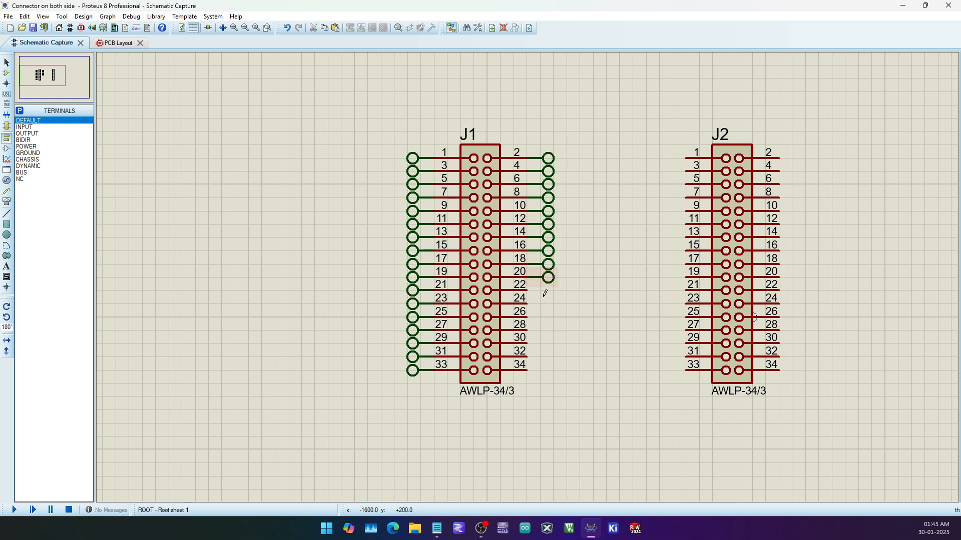
click(548, 290)
click(548, 304)
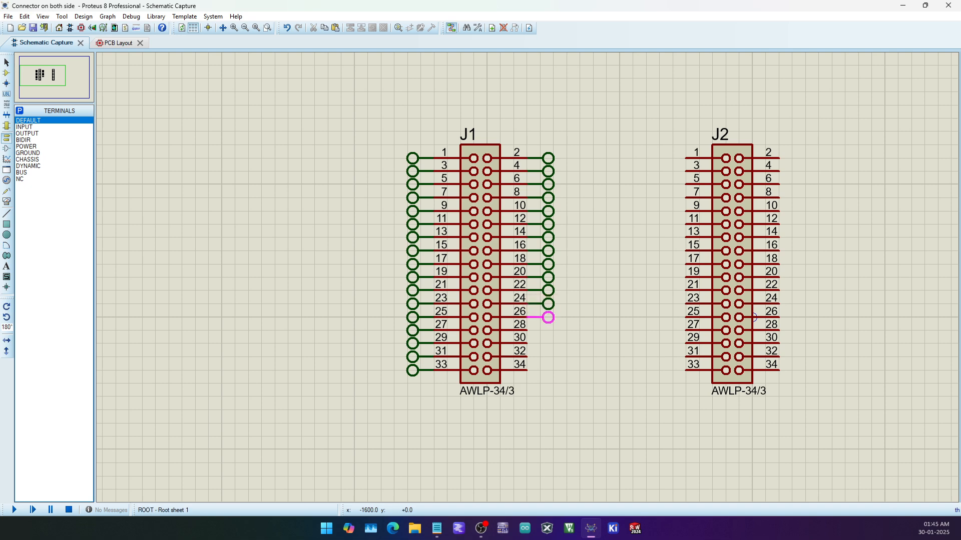
click(548, 317)
click(548, 330)
click(548, 344)
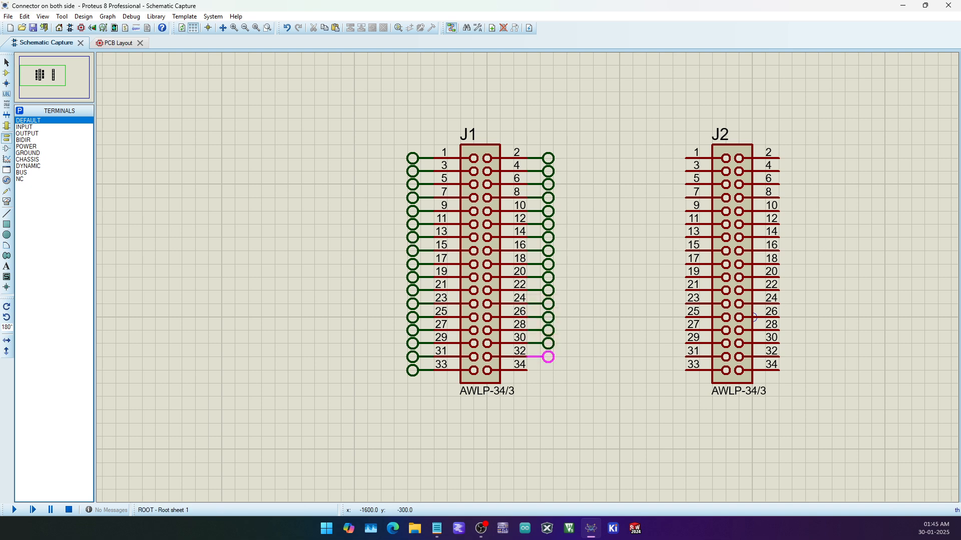
click(548, 357)
click(548, 371)
Step: Label the terminal on J1 pin 1 as 1 and the terminal on pin 2 as 2
key(F6)
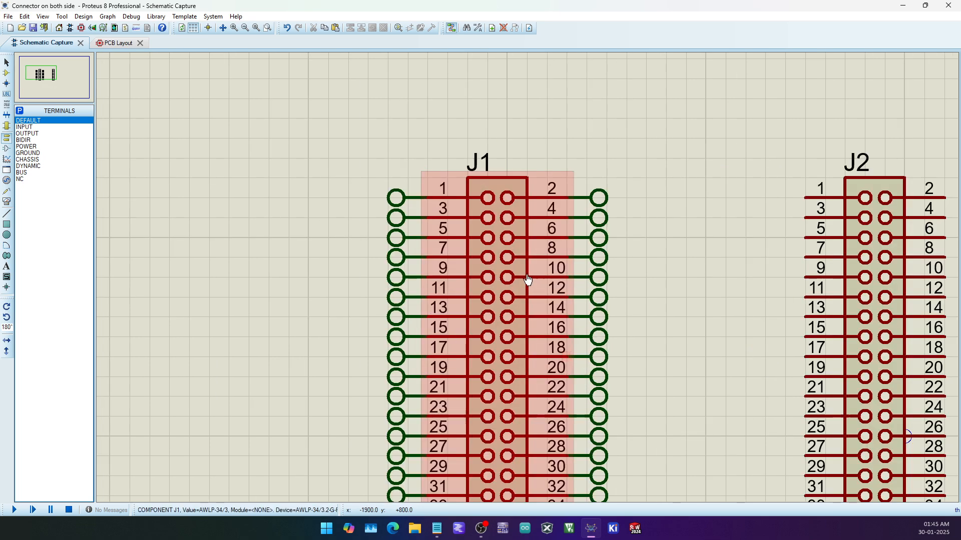
double_click(395, 200)
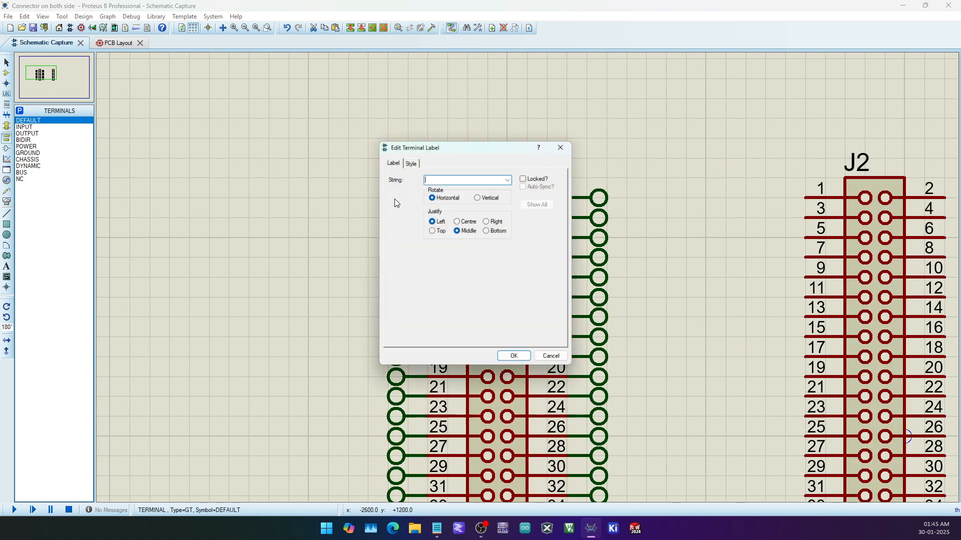
click(517, 360)
click(599, 198)
click(599, 198)
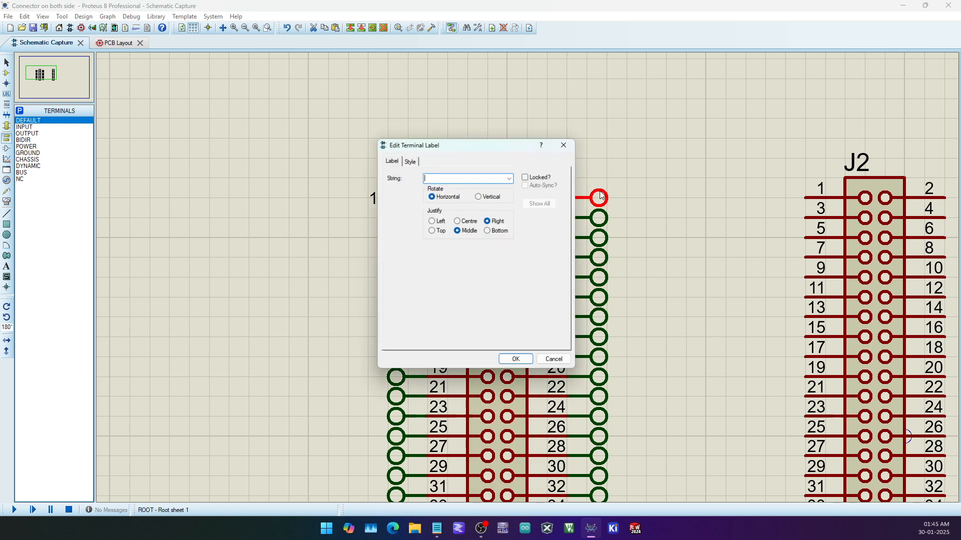
text(2)
click(516, 359)
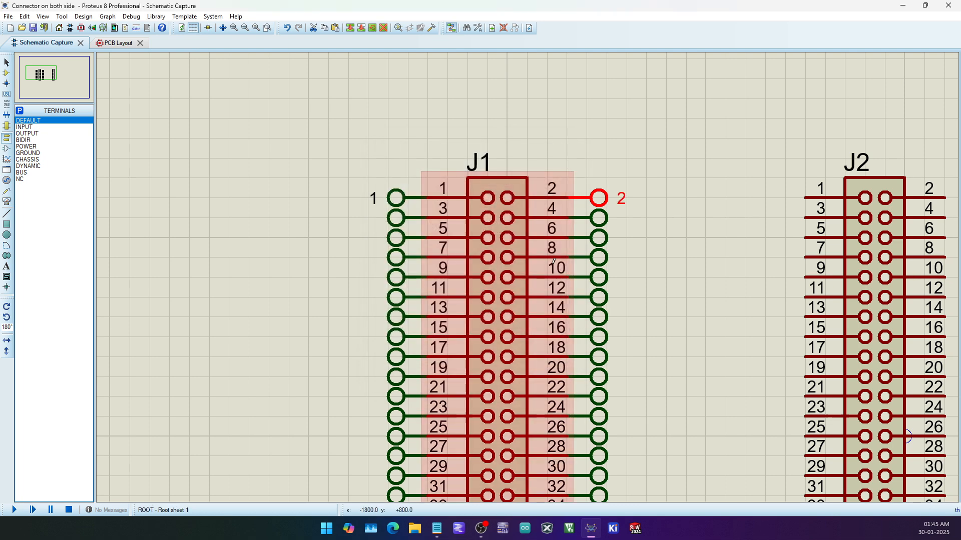
Step: Label the terminals on J1 pins 4 and 6 as 4 and 6
click(598, 219)
click(598, 218)
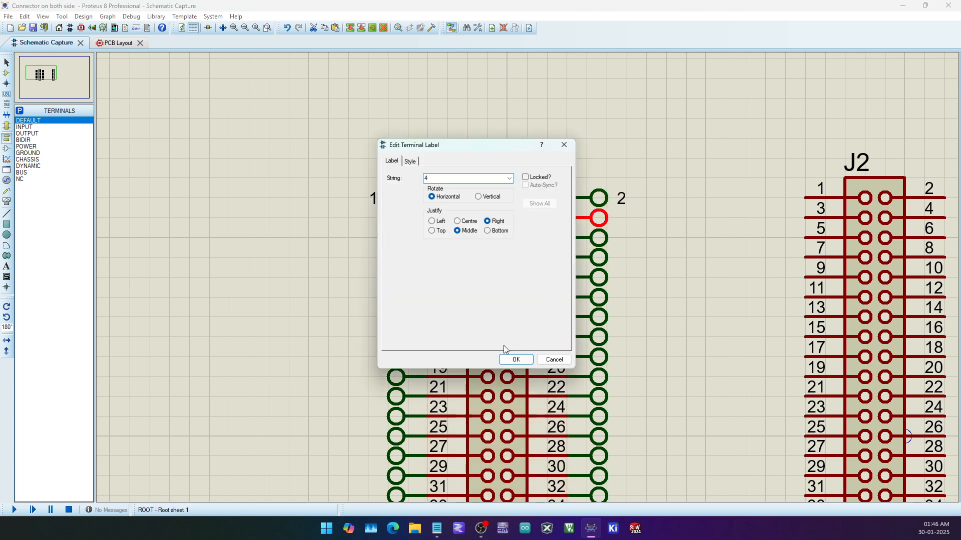
text(4)
click(516, 360)
double_click(599, 238)
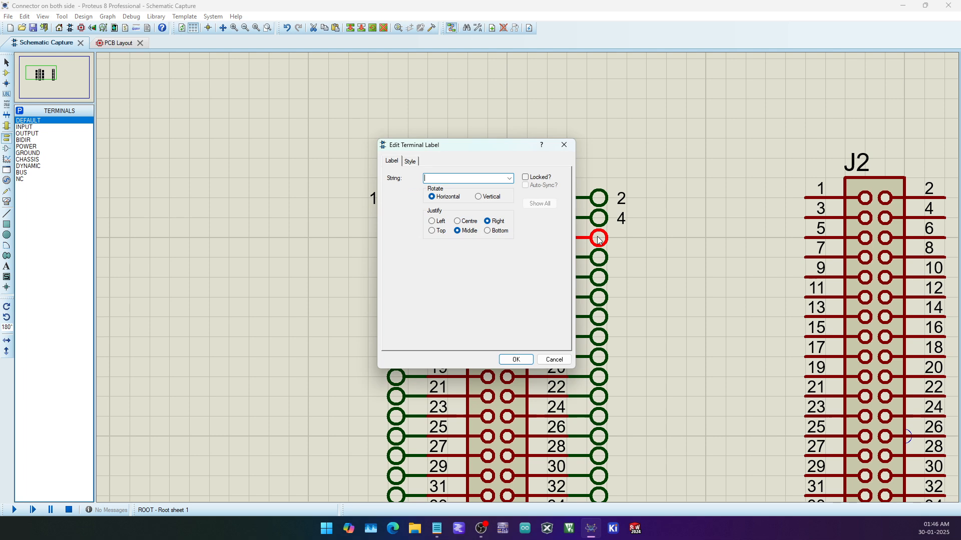
click(516, 360)
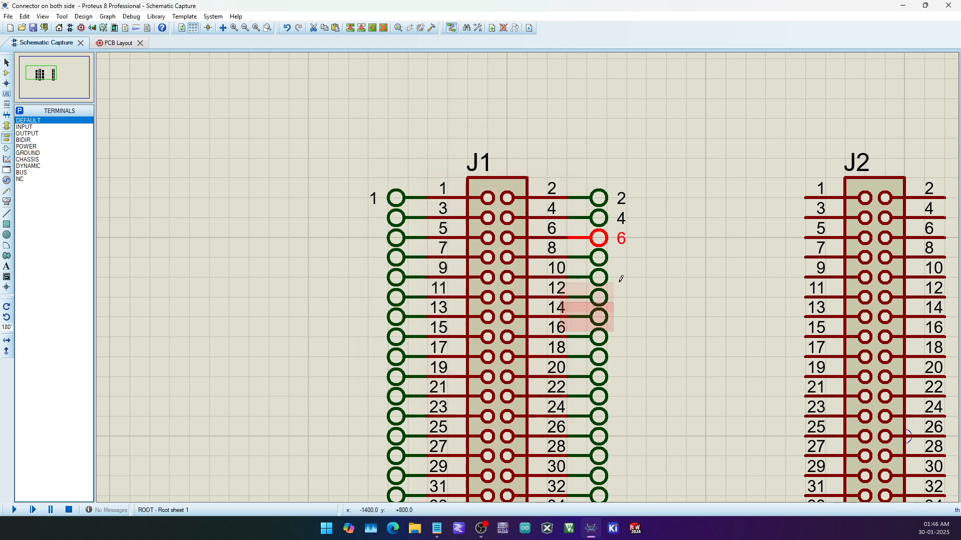
Step: Label the terminals on J1 pins 8, 10 and 12 as 8, 10 and 12
scroll(828, 250, up, 1)
double_click(480, 249)
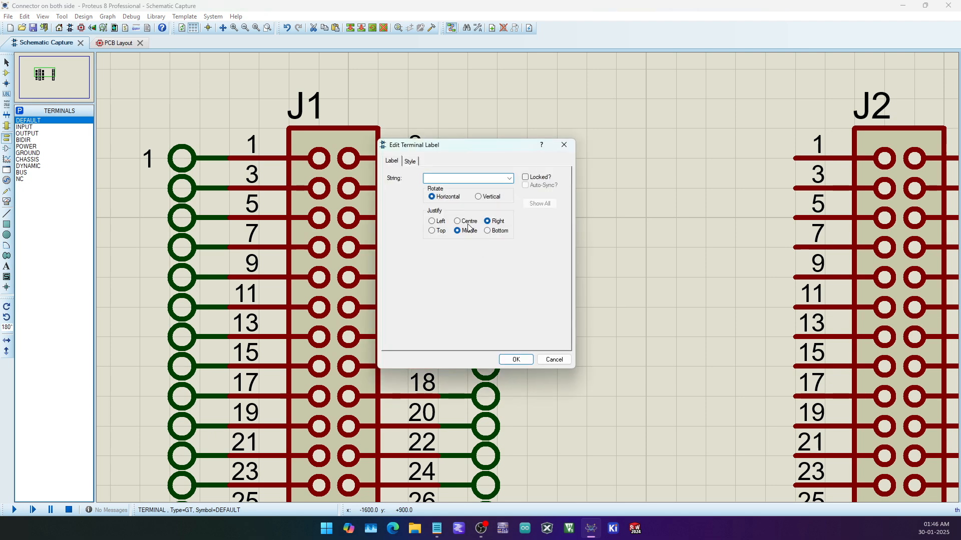
key(Return)
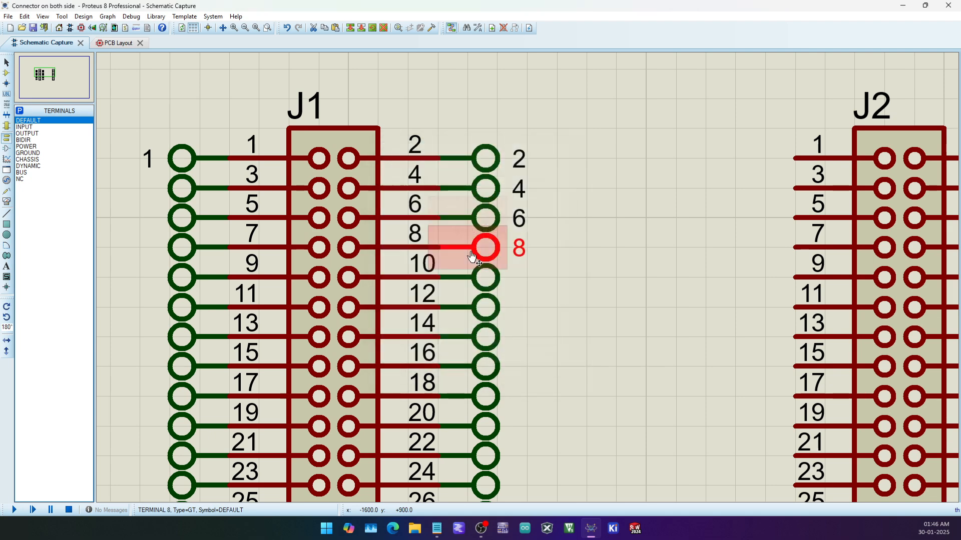
double_click(483, 278)
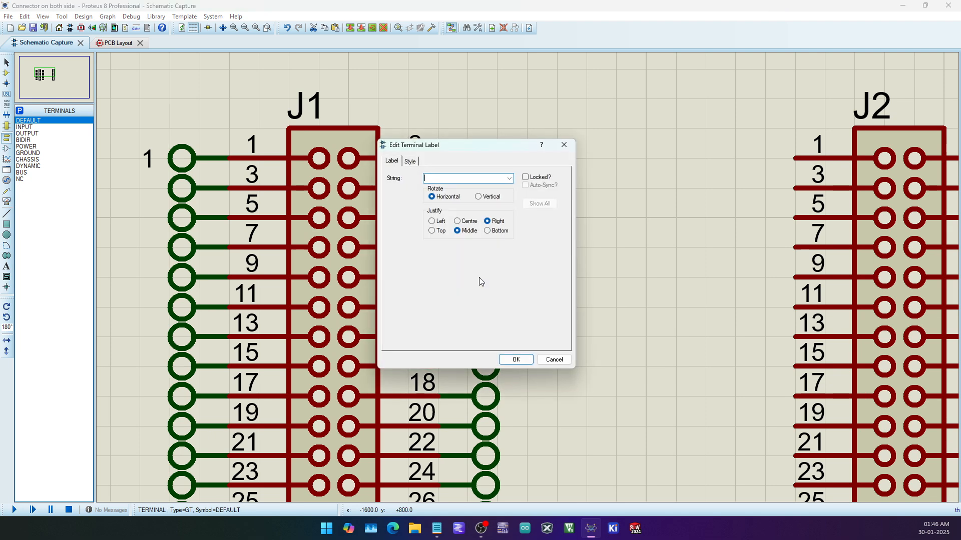
click(516, 360)
double_click(486, 307)
text(1)
click(526, 362)
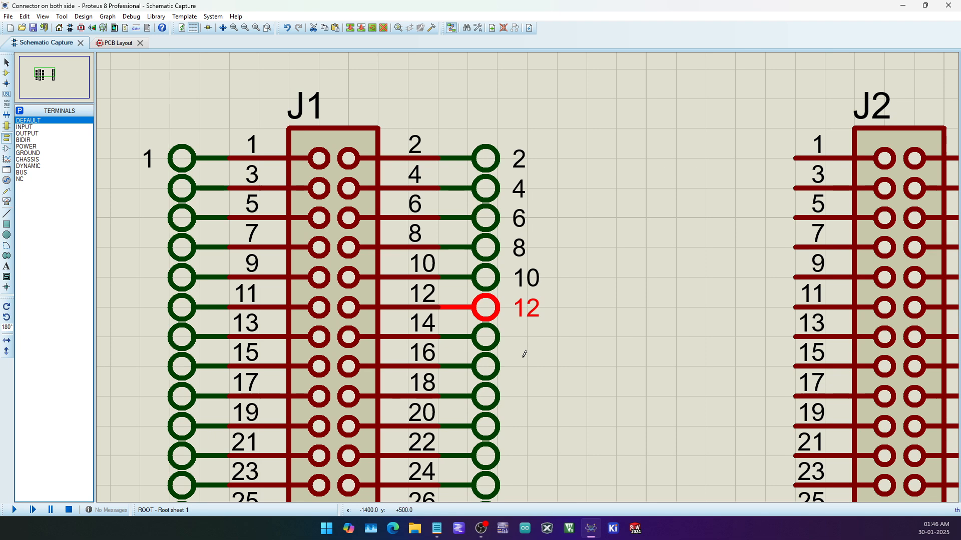
Step: Label the terminals on J1 pins 14, 16 and 18 as 14, 16 and 18
double_click(495, 344)
key(Return)
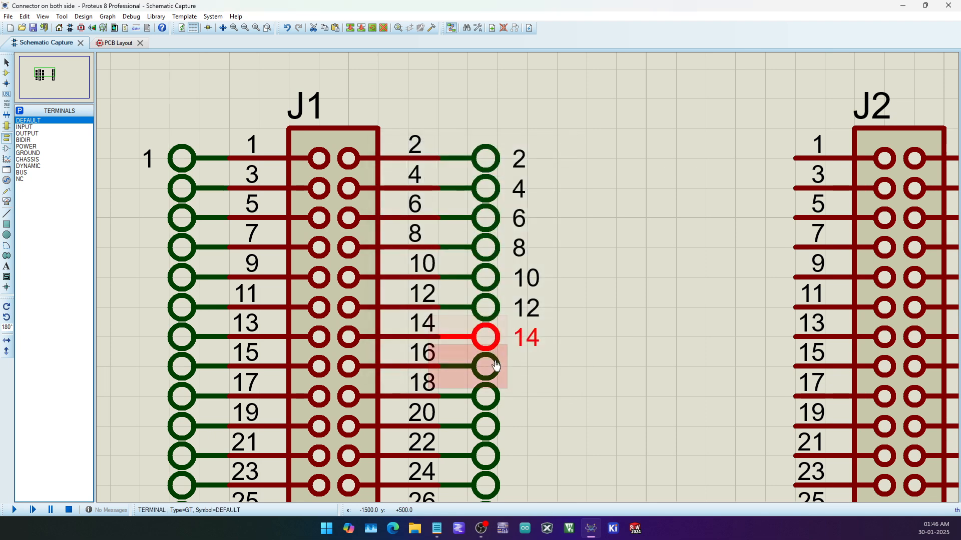
double_click(494, 367)
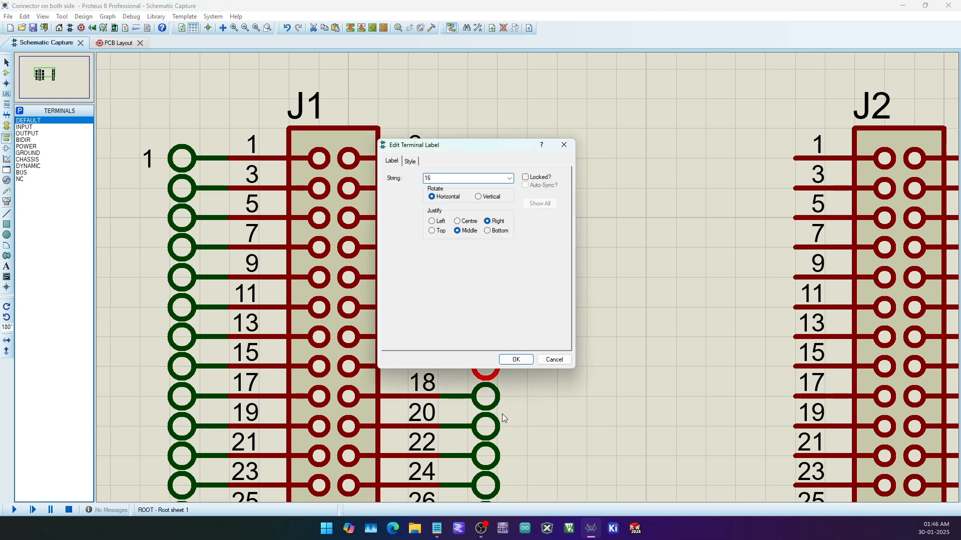
text(16)
click(516, 359)
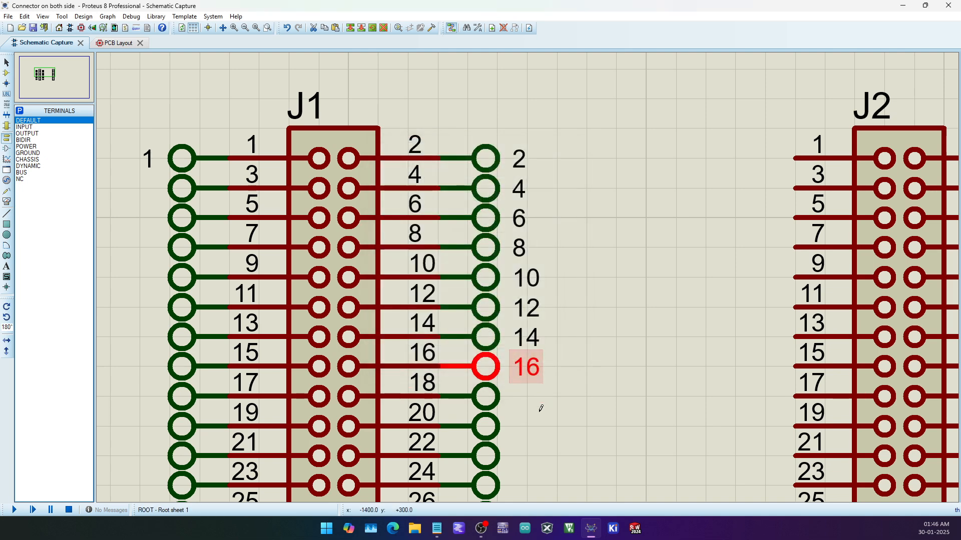
double_click(495, 403)
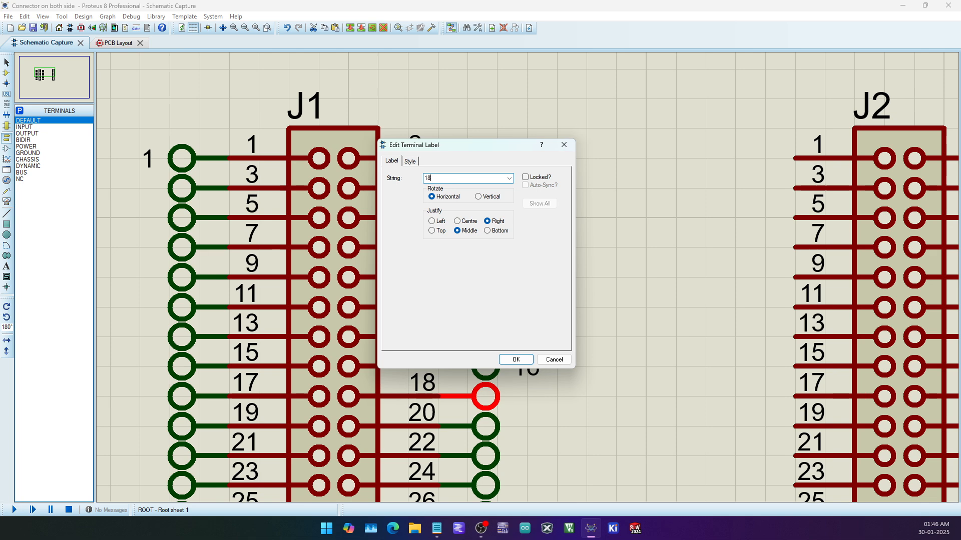
text(18)
key(Return)
Step: Label the terminals on J1 pins 20, 22 and 24 as 20, 22 and 24
double_click(495, 430)
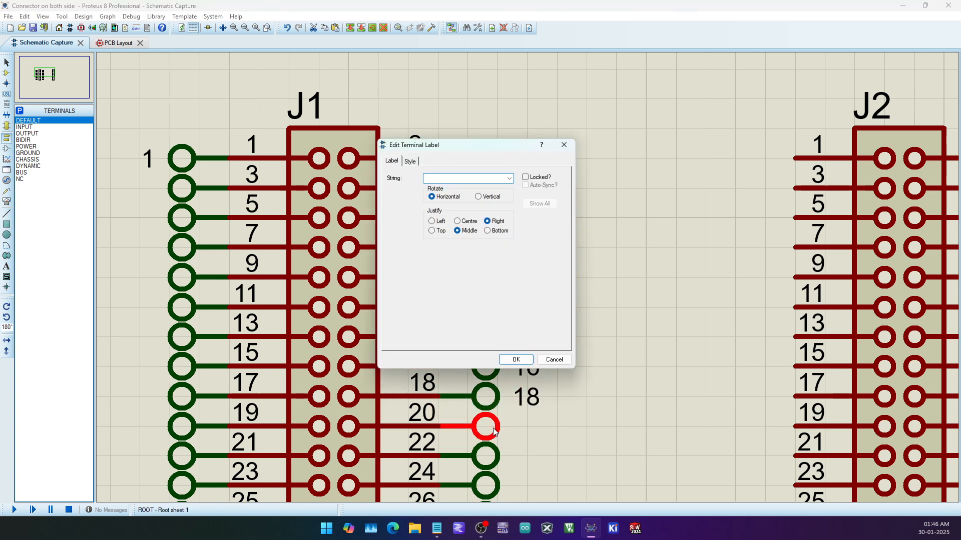
text(20)
click(513, 360)
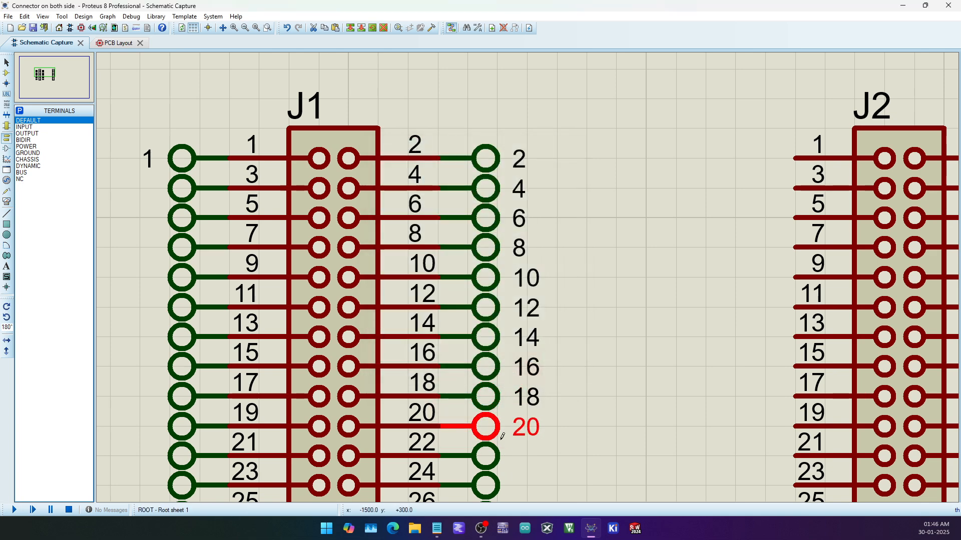
double_click(493, 458)
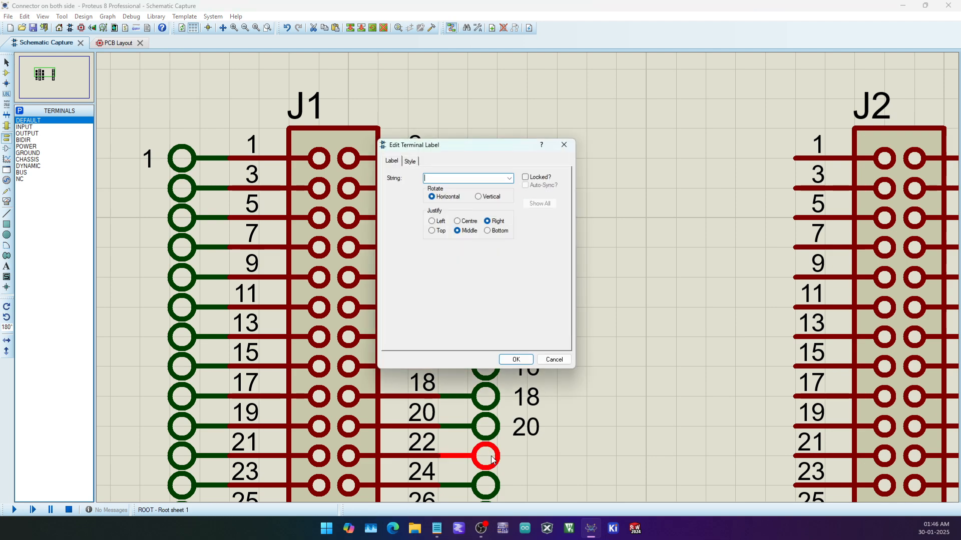
key(Return)
key(F5)
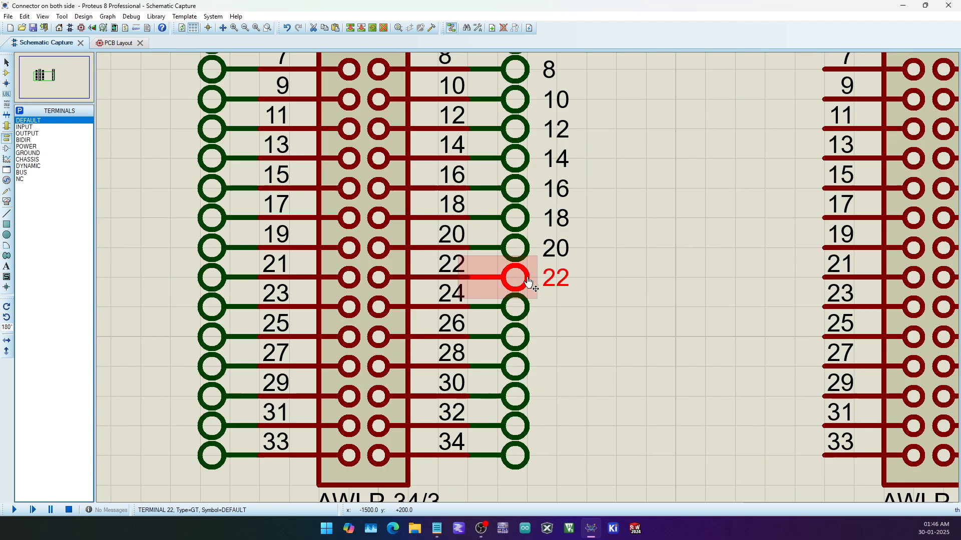
double_click(525, 305)
text(3)
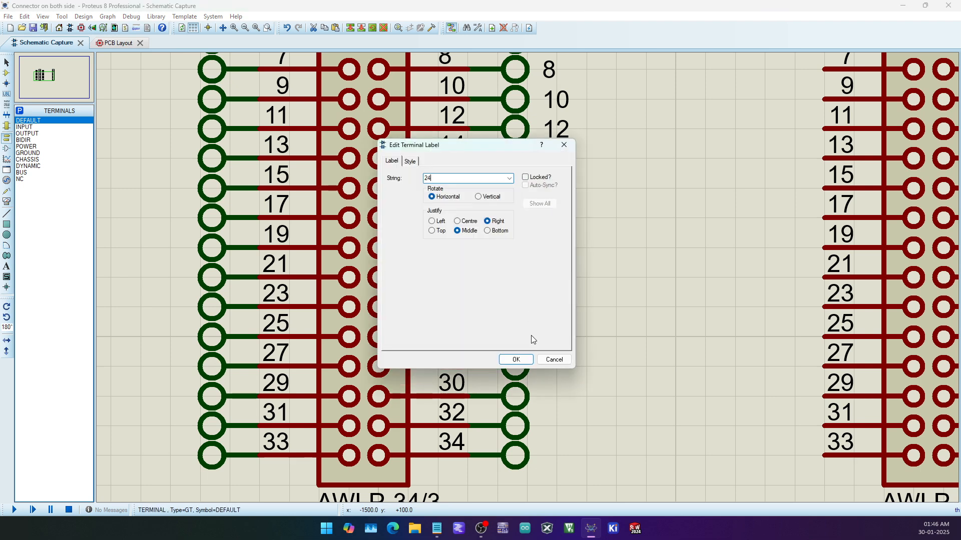
click(516, 361)
Step: Label the terminals on J1 pins 26, 28 and 30 as 26, 28 and 30
double_click(520, 342)
key(Return)
double_click(518, 366)
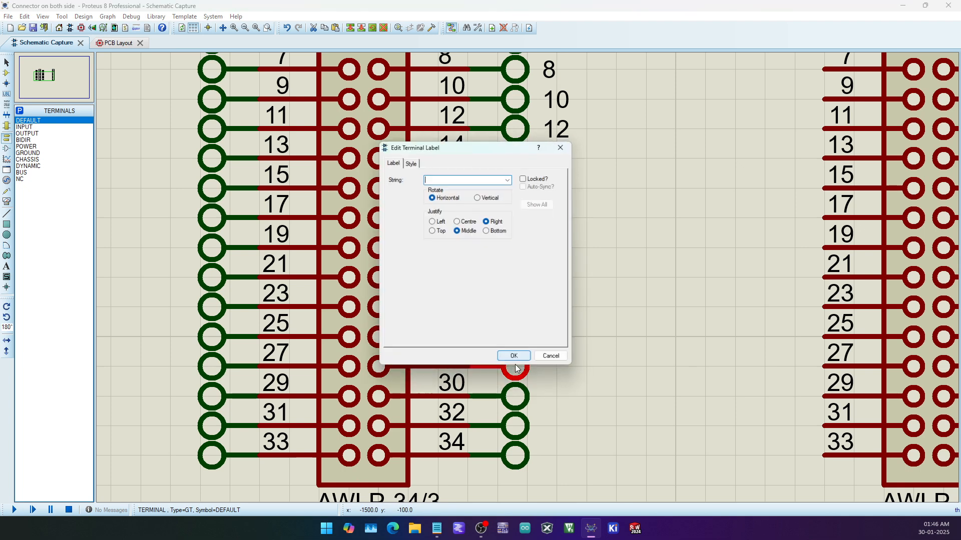
text(28)
key(Return)
double_click(520, 398)
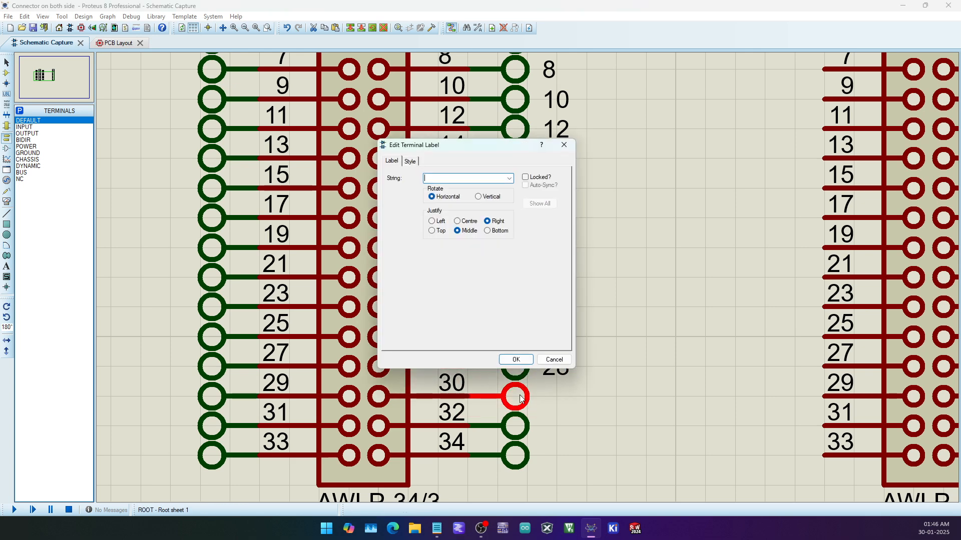
text(30)
click(516, 359)
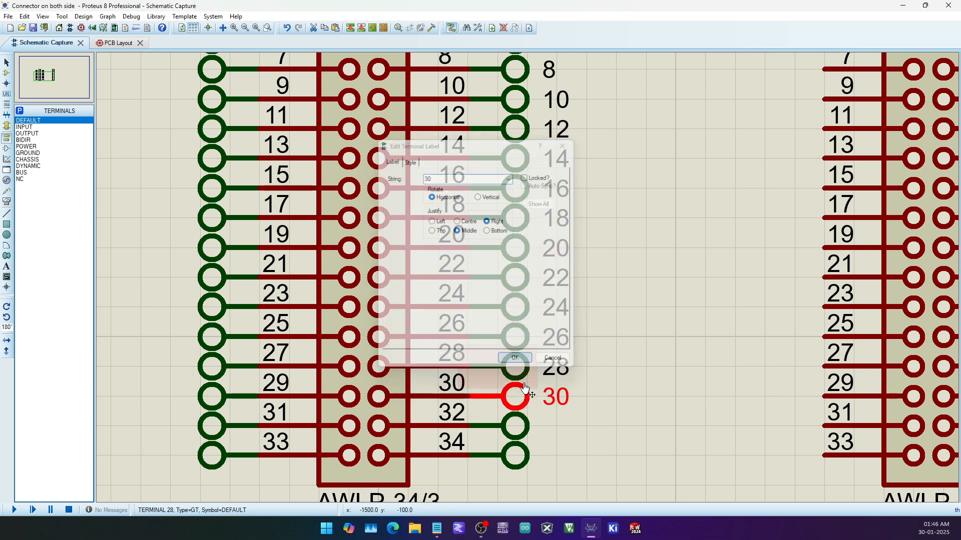
Step: Label the terminals on J1 pins 32 and 34 as 32 and 34
double_click(517, 417)
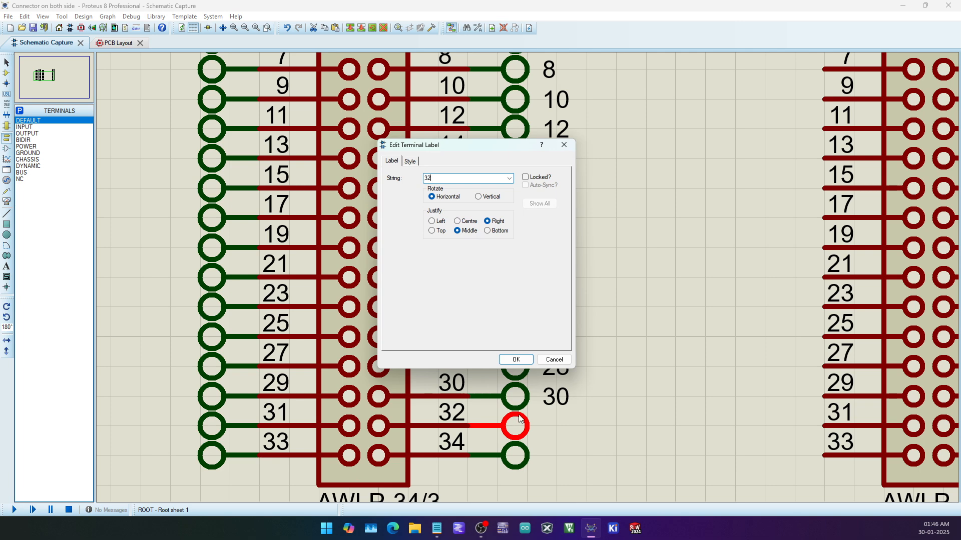
click(520, 360)
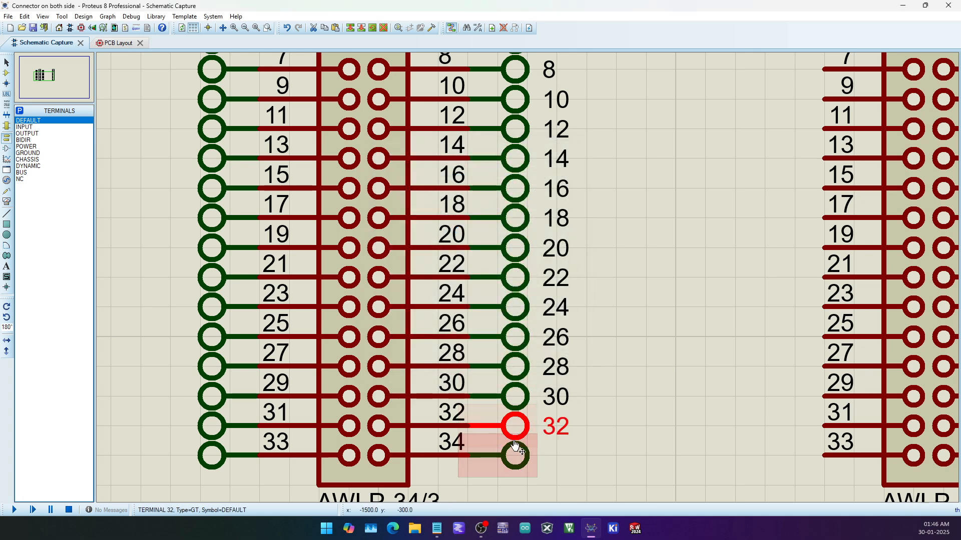
double_click(521, 457)
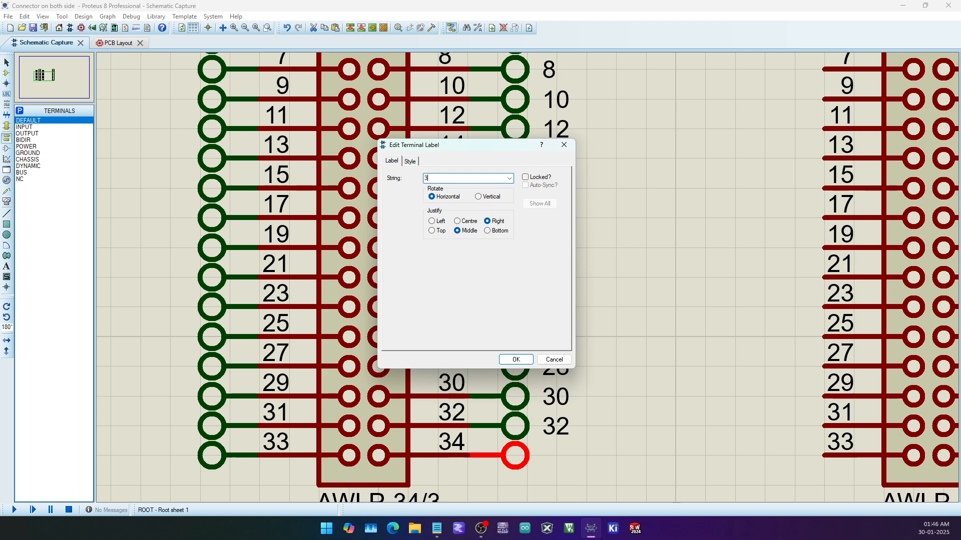
click(517, 360)
Step: Label the terminals on J1 pins 3, 5 and 7 as 3, 5 and 7
scroll(493, 228, down, 1)
scroll(488, 237, up, 1)
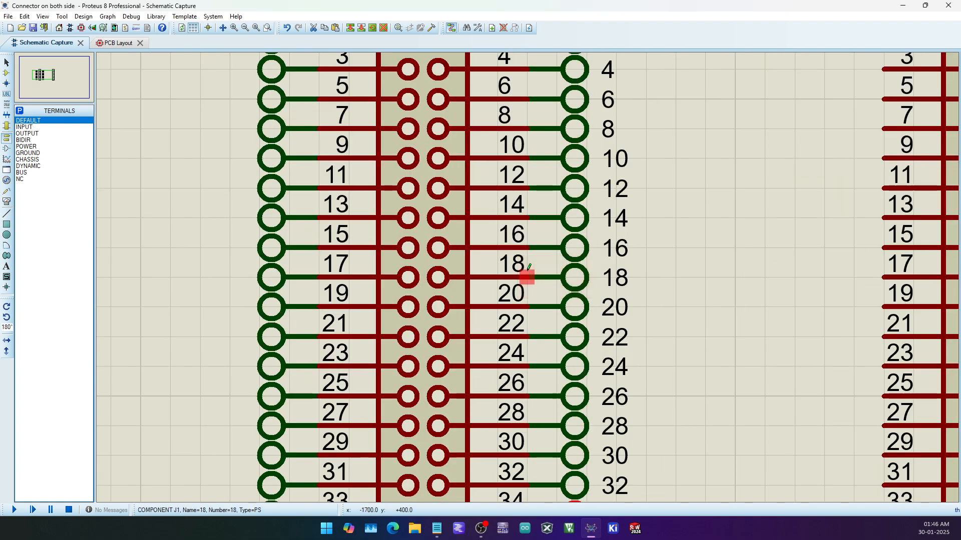
scroll(525, 275, down, 1)
double_click(355, 139)
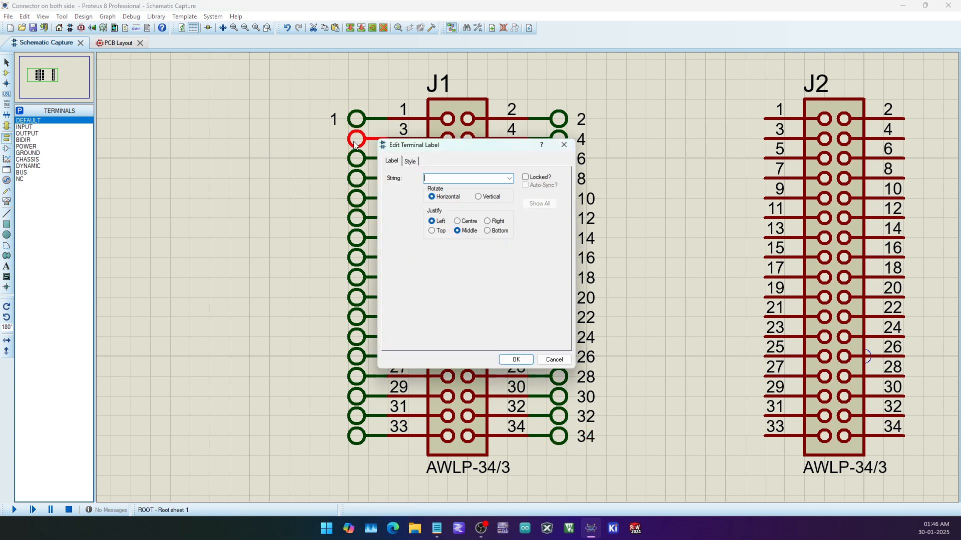
click(517, 358)
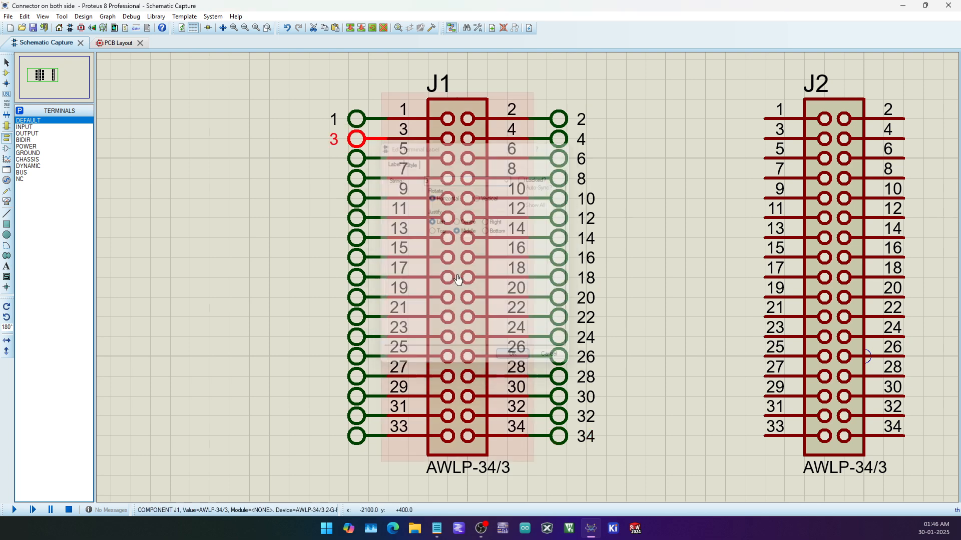
scroll(517, 301, up, 1)
double_click(517, 258)
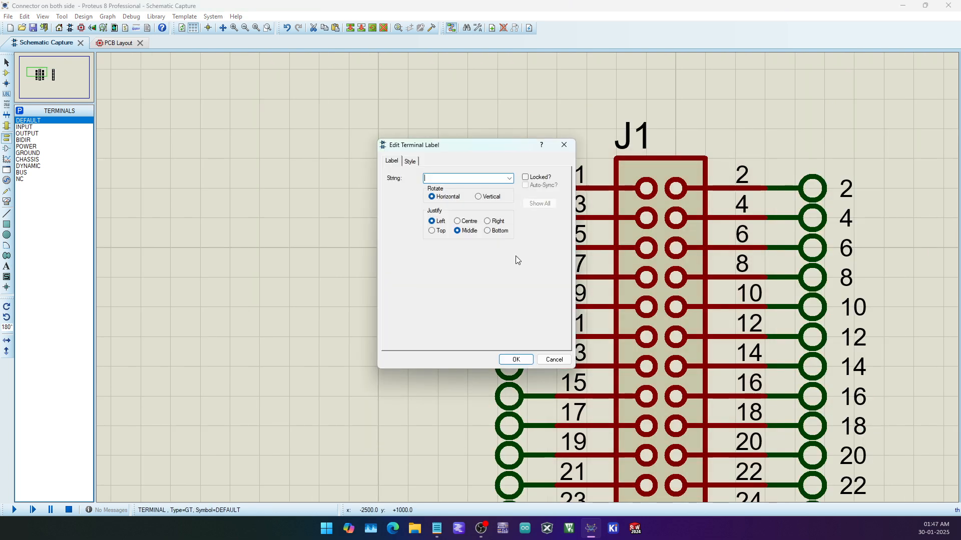
text(5)
key(Return)
double_click(513, 274)
key(Return)
Step: Label the terminals on J1 pins 9, 11 and 13 as 9, 11 and 13
double_click(512, 309)
text(9)
key(Return)
double_click(509, 337)
text(11)
key(Return)
double_click(518, 367)
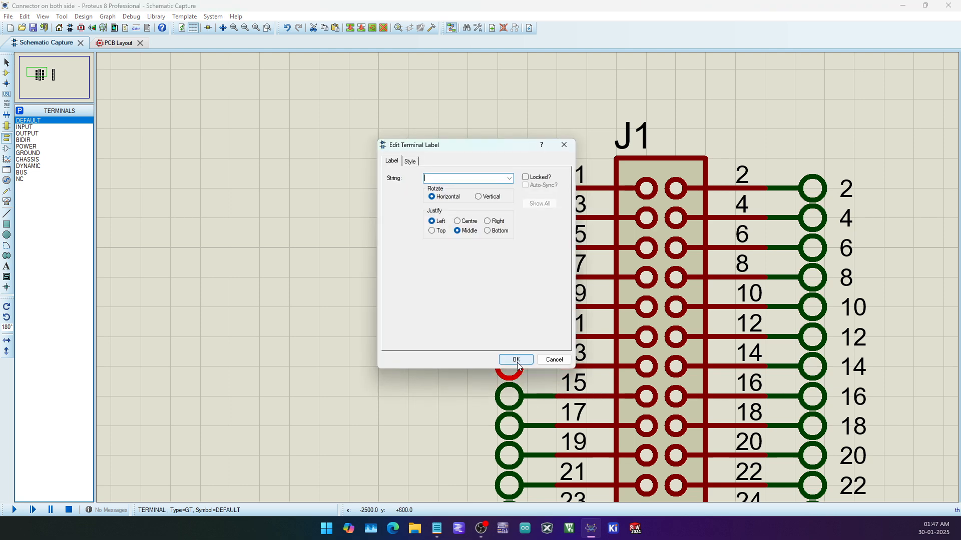
text(13)
key(Return)
Step: Label the terminals on J1 pins 15, 17 and 19 as 15, 17 and 19
double_click(516, 396)
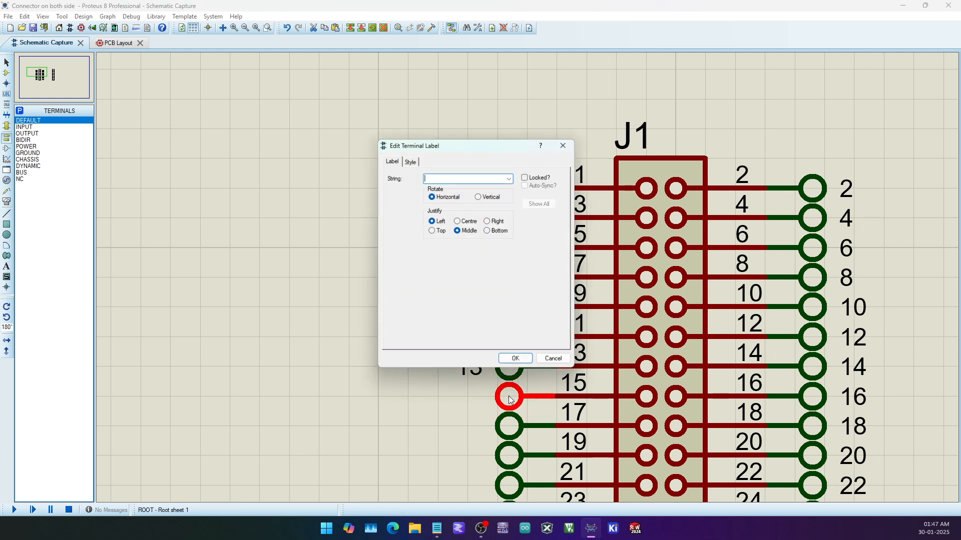
text(15)
key(Return)
double_click(508, 426)
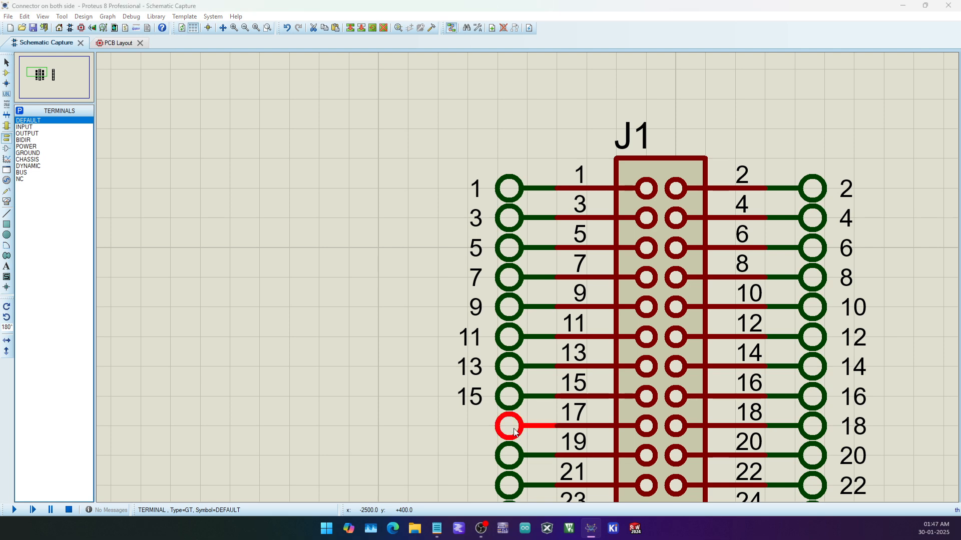
text(17)
key(Return)
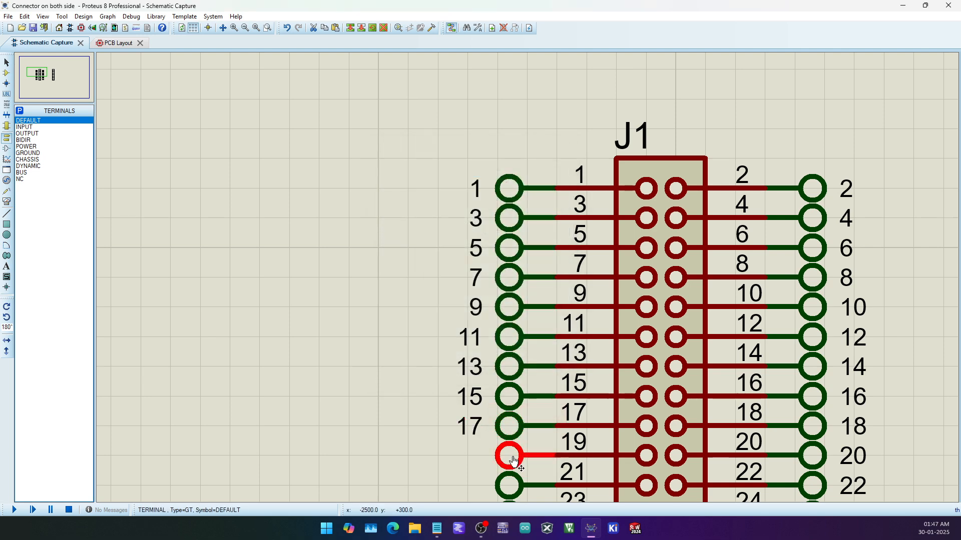
double_click(513, 457)
key(Return)
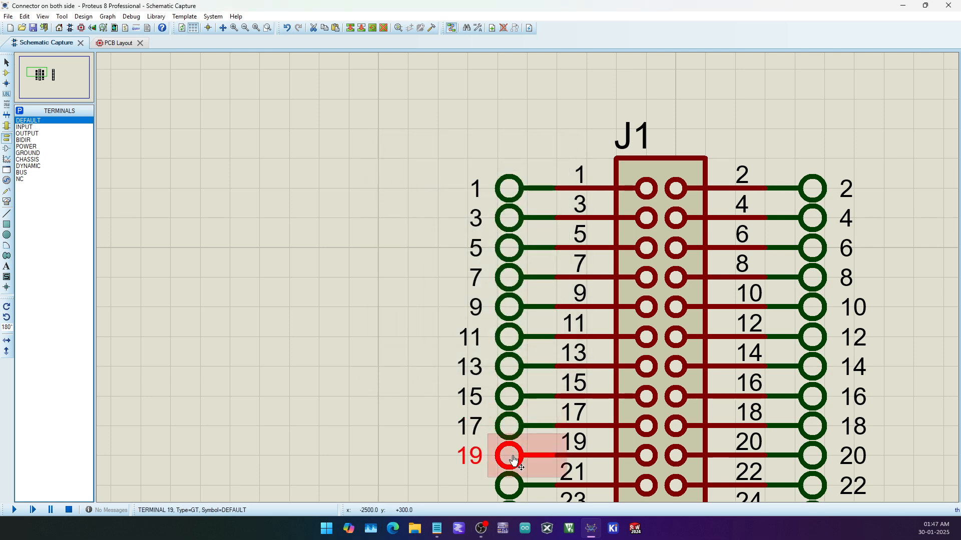
Step: Label the terminals on J1 pins 21, 23 and 25 as 21, 23 and 25
scroll(511, 309, down, 1)
scroll(510, 309, up, 1)
double_click(510, 309)
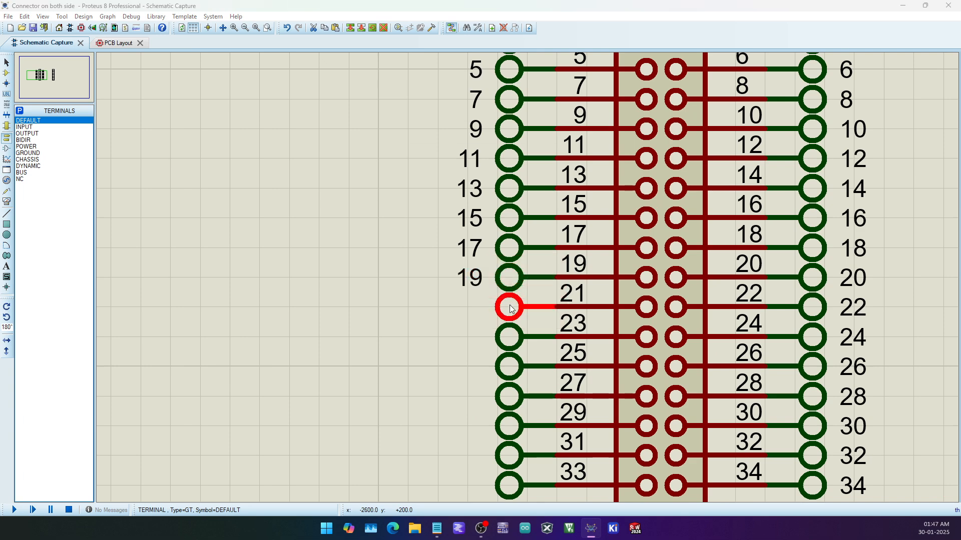
text(21)
key(Return)
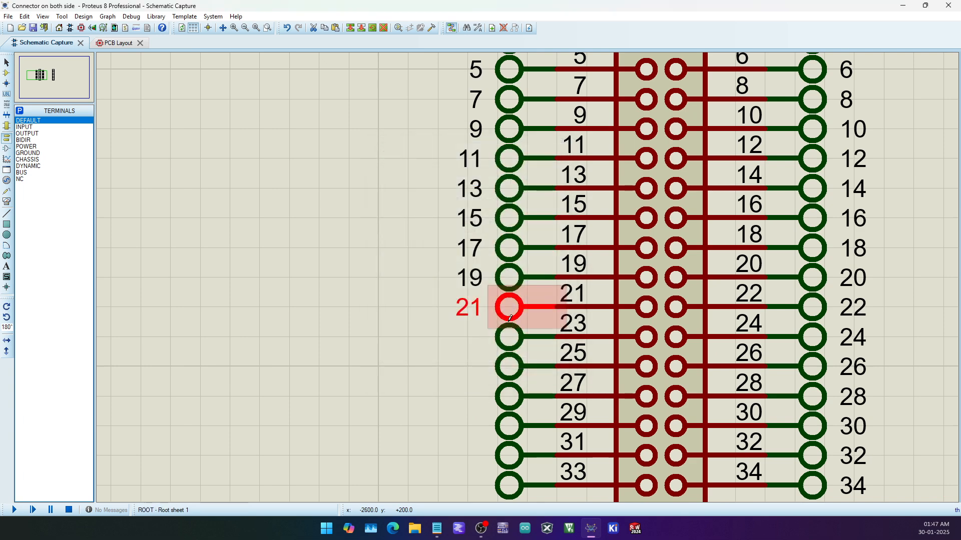
double_click(508, 329)
text(23)
key(Return)
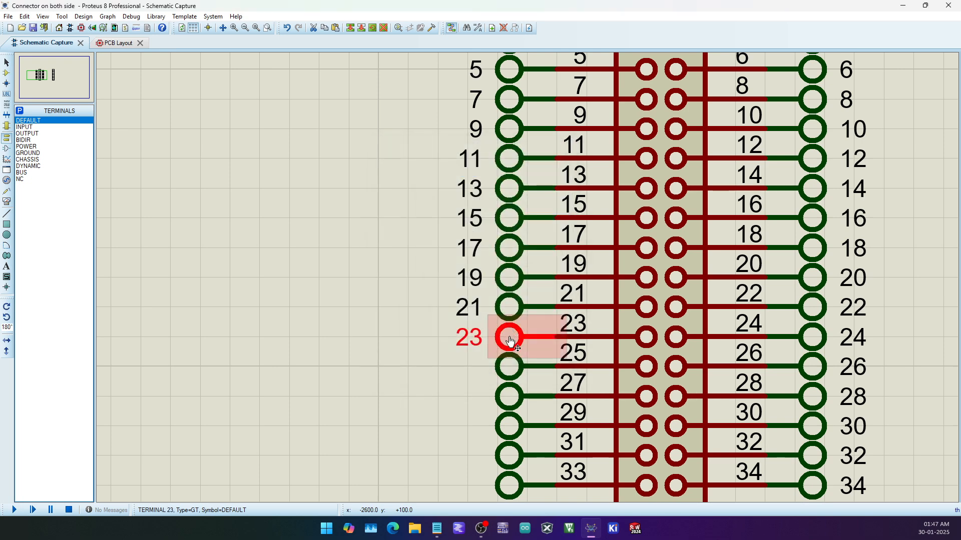
double_click(516, 364)
text(25)
key(Return)
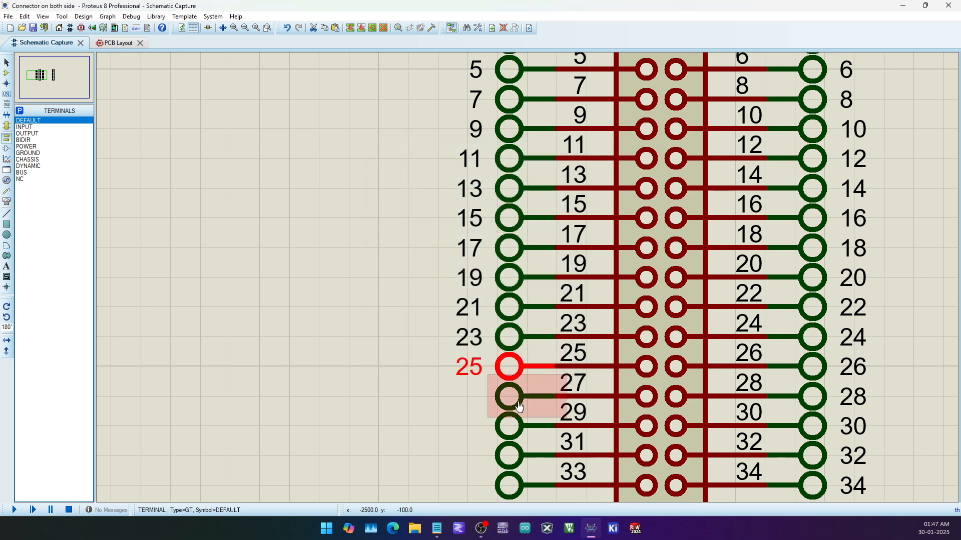
Step: Label the terminals on J1 pins 27 and 29 as 27 and 29
double_click(510, 396)
text(27)
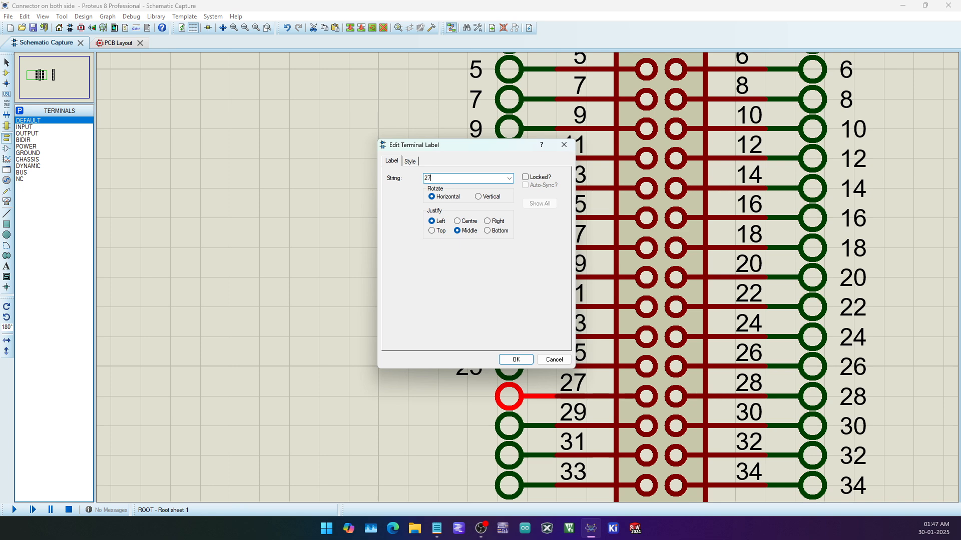
key(Return)
double_click(523, 426)
text(2)
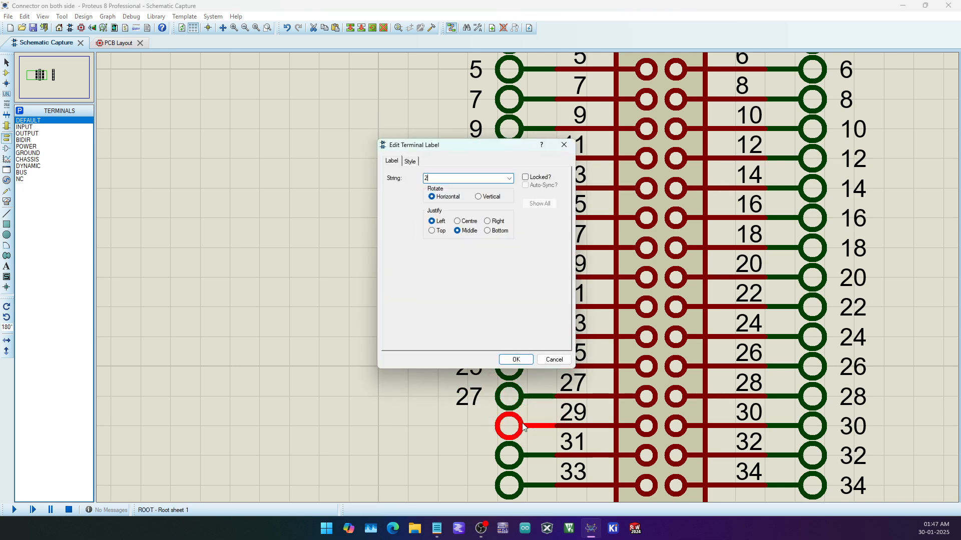
text(9)
key(Return)
Step: Label the terminals on J1 pins 31 and 33 as 31 and 33
double_click(522, 455)
text(31)
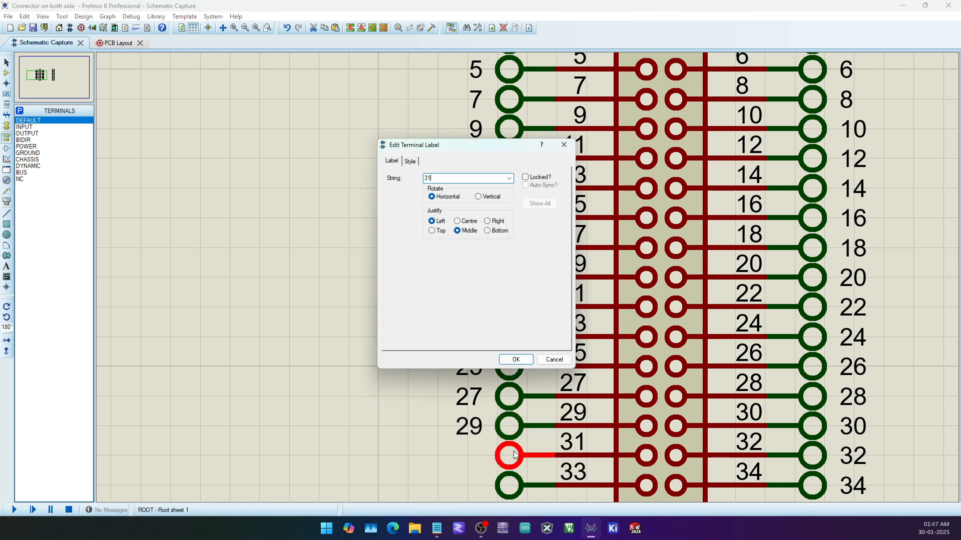
key(Return)
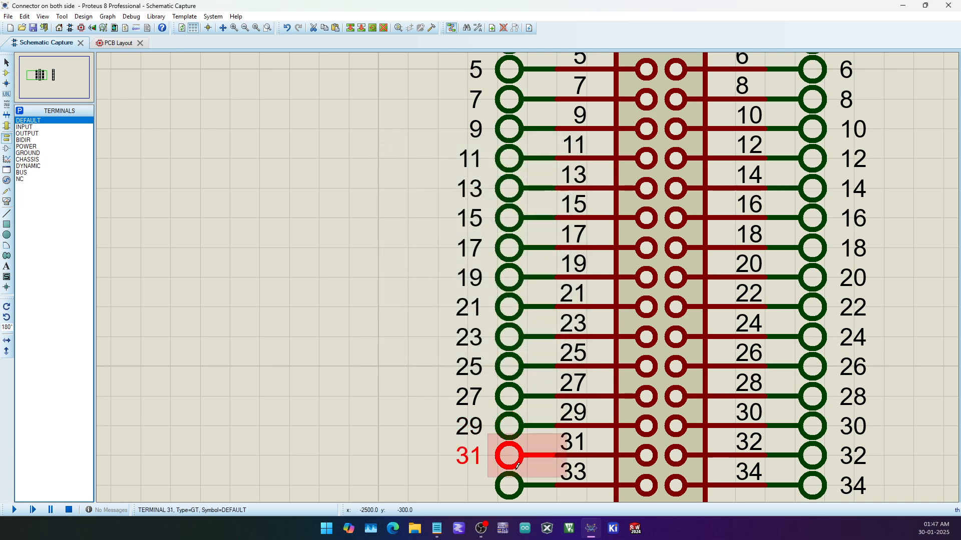
double_click(510, 491)
text(33)
key(Return)
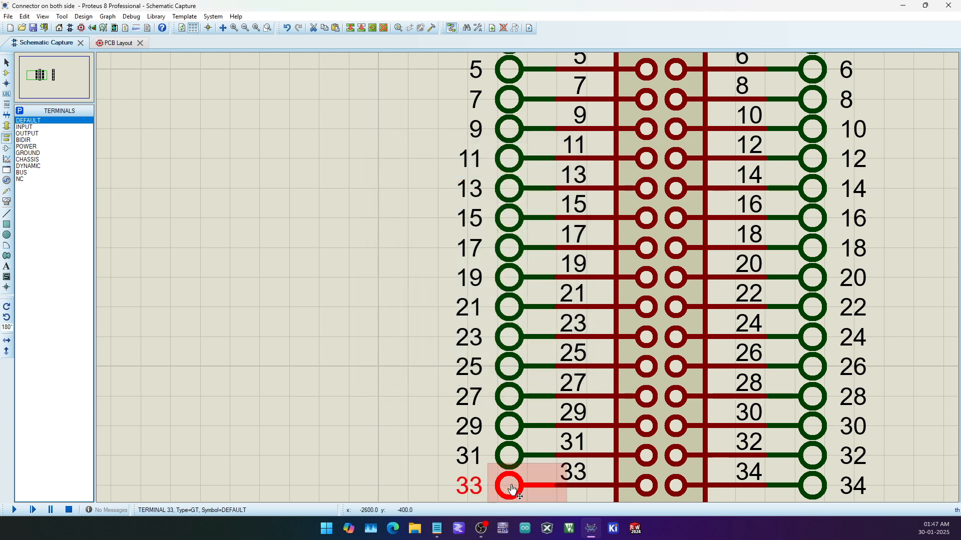
Step: Copy J1's odd-numbered terminals 1 to 33 and paste them onto the matching odd pins of J2
scroll(519, 269, down, 1)
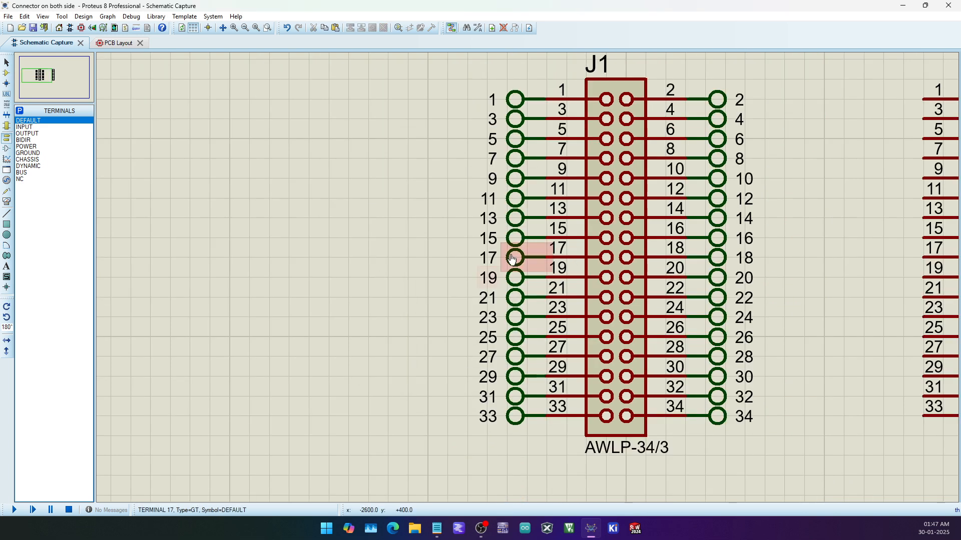
scroll(533, 283, down, 1)
click(847, 172)
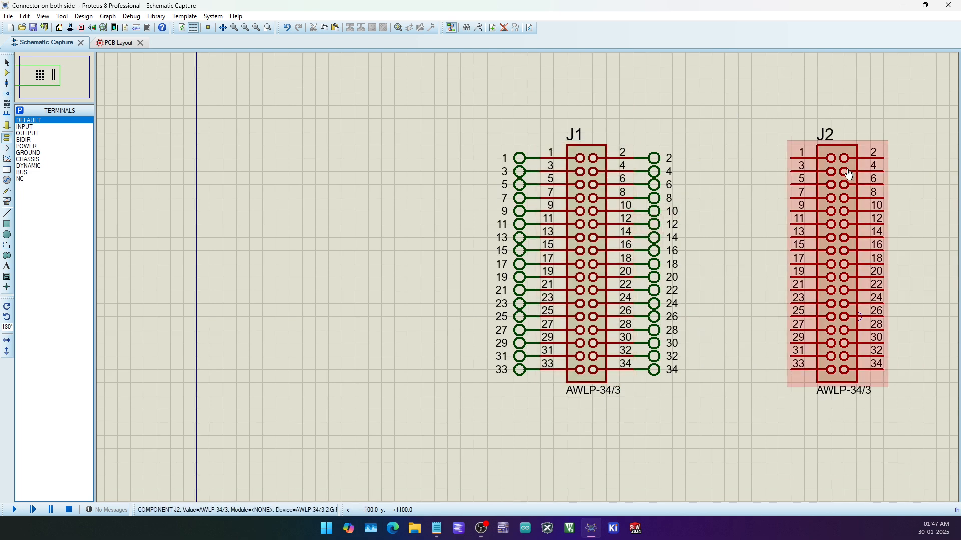
drag(555, 368, 545, 396)
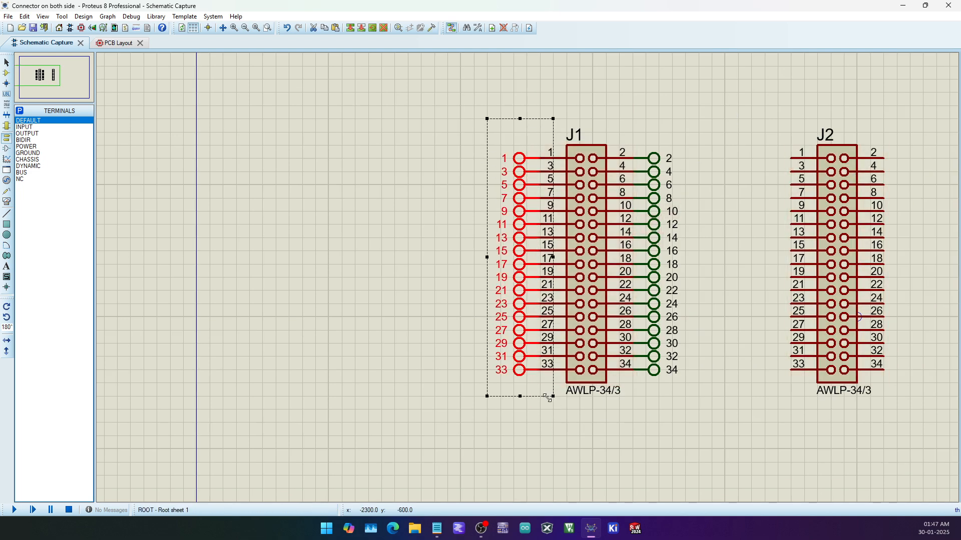
right_click(521, 311)
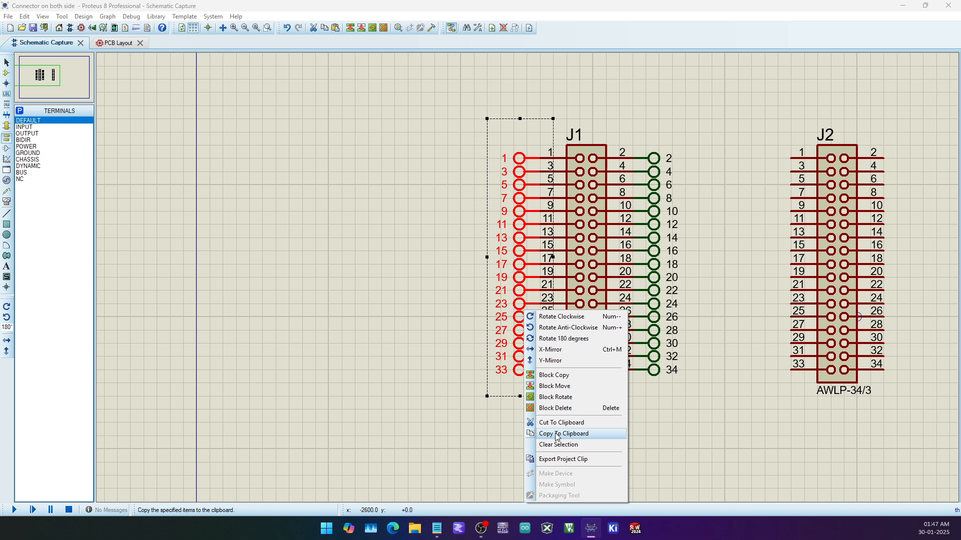
click(580, 432)
click(582, 426)
right_click(708, 398)
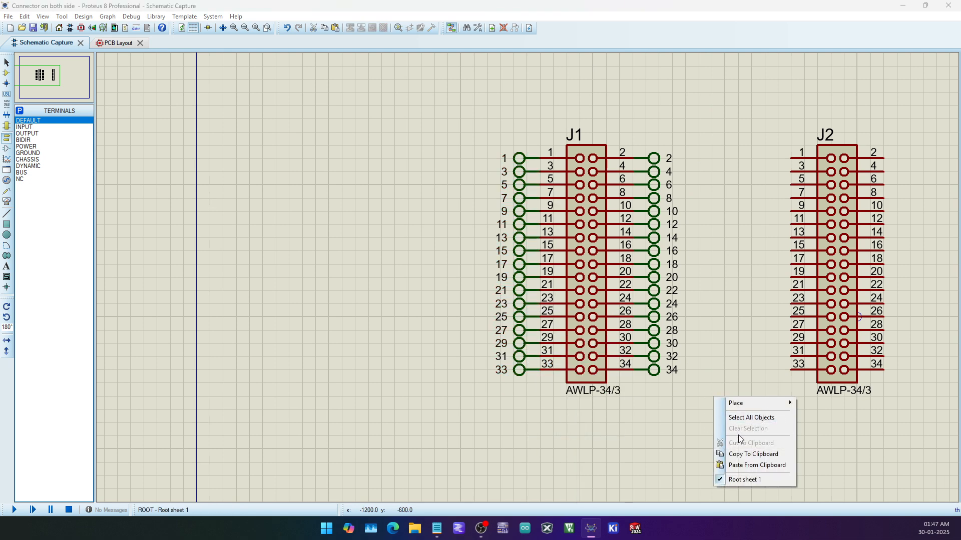
click(750, 465)
click(795, 242)
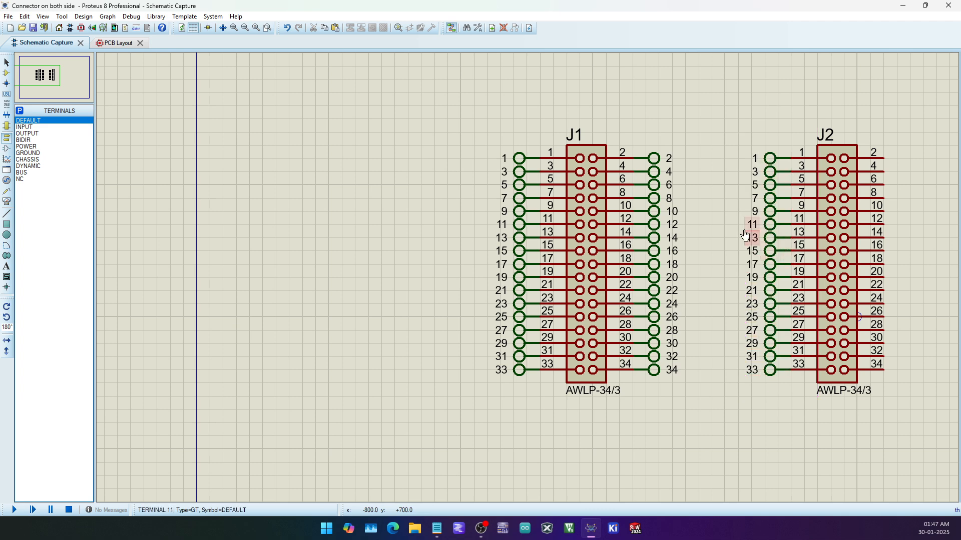
Step: Copy J1's even-numbered terminals 2 to 34 and paste them onto the matching even pins of J2
drag(620, 119, 686, 291)
drag(709, 395, 709, 395)
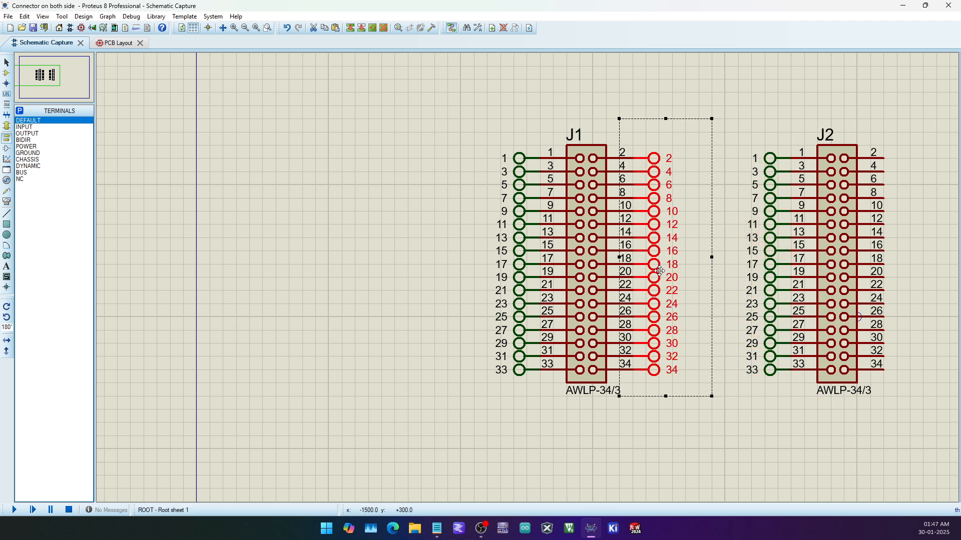
right_click(709, 395)
click(711, 394)
click(701, 281)
right_click(754, 103)
click(769, 169)
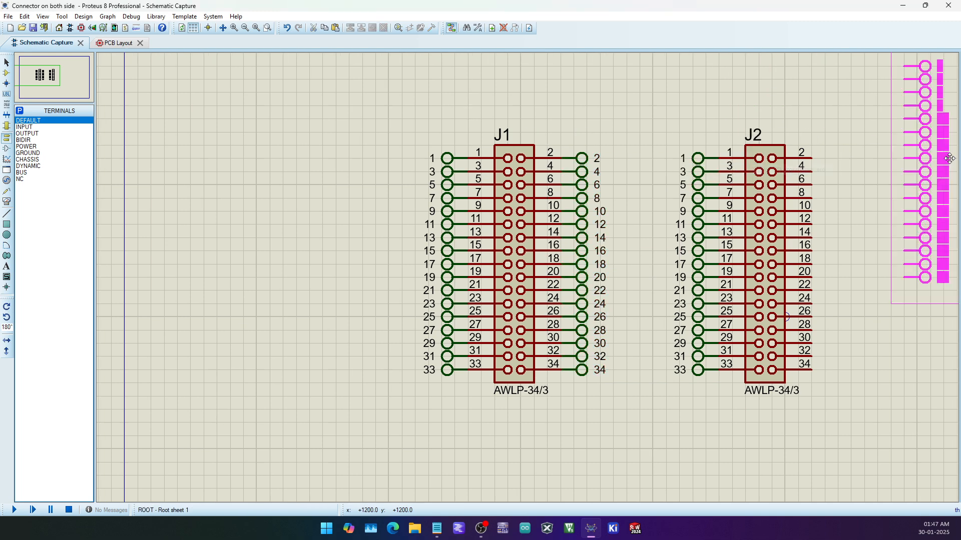
click(856, 250)
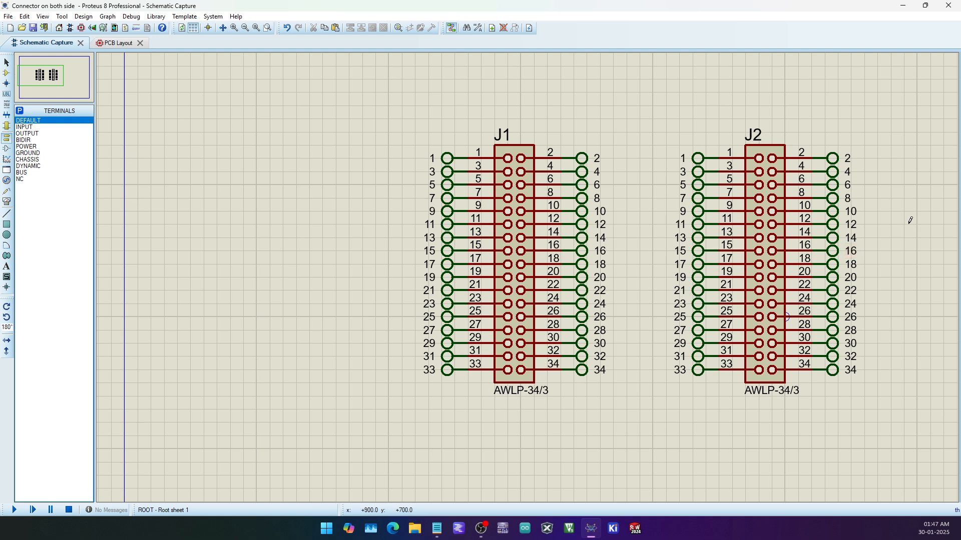
scroll(910, 220, down, 1)
drag(217, 178, 553, 424)
click(626, 316)
scroll(369, 355, up, 1)
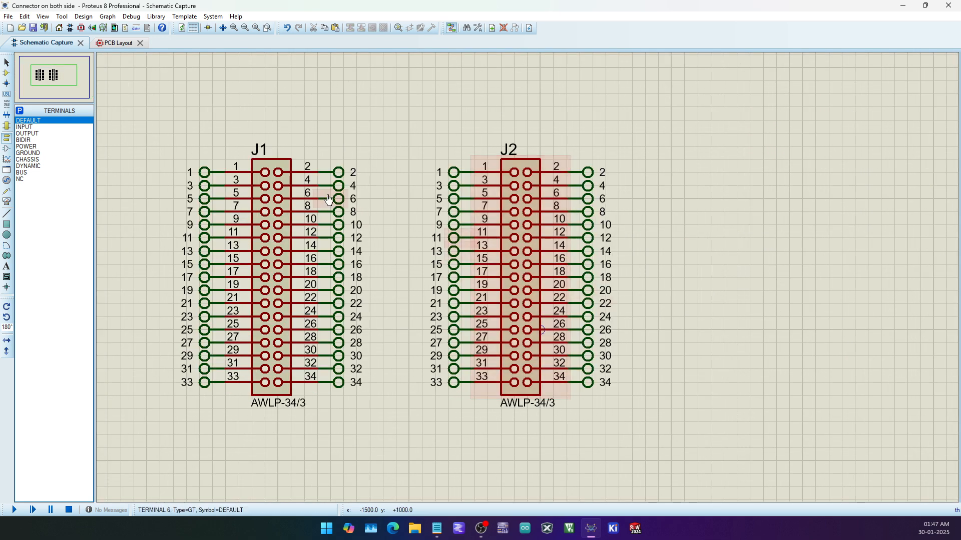
scroll(607, 300, down, 2)
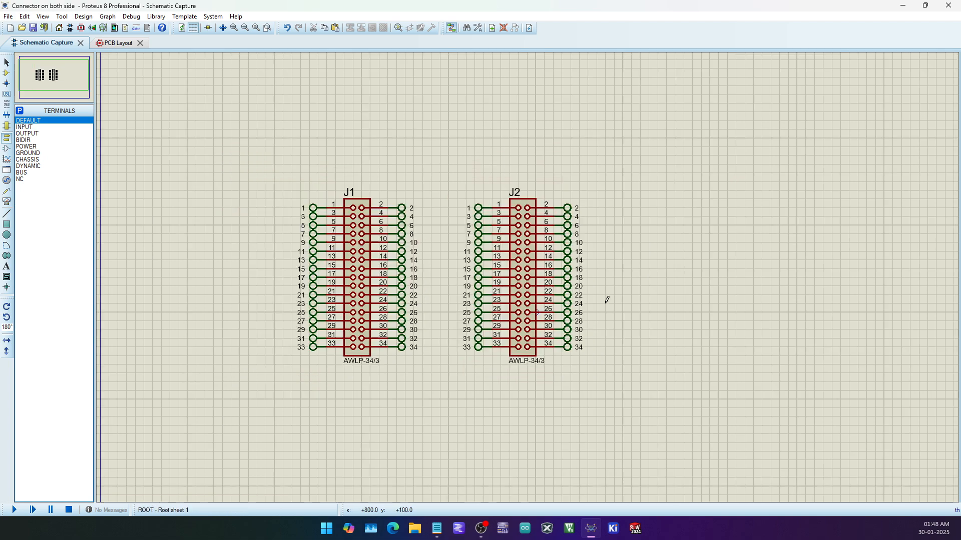
scroll(575, 318, down, 1)
scroll(540, 317, up, 1)
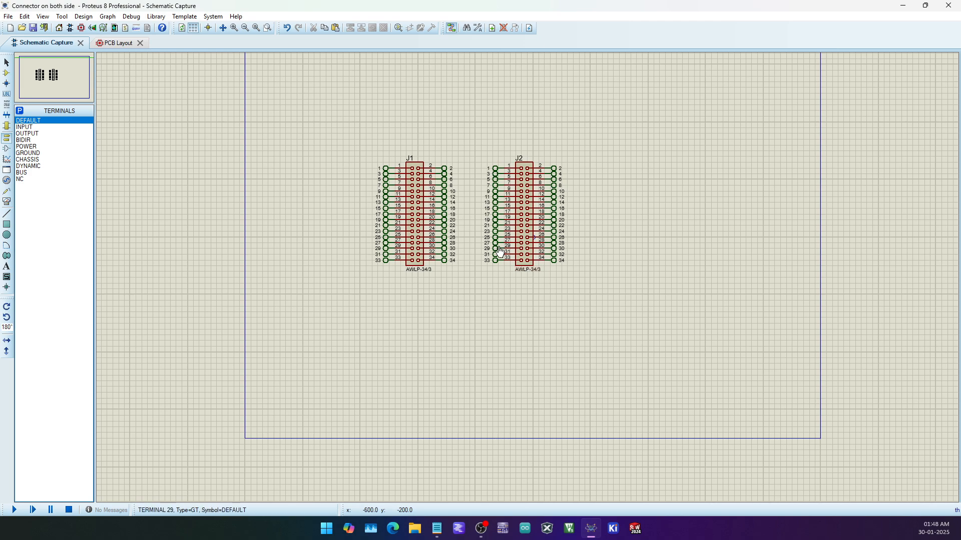
Step: Delete the J1 connector already placed on the board in the PCB layout
click(117, 46)
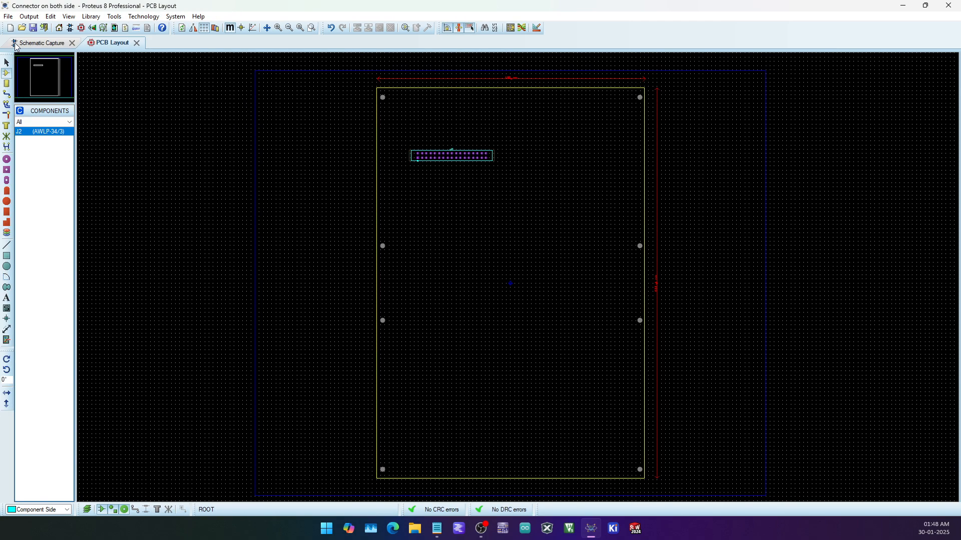
scroll(442, 135, up, 1)
drag(463, 295, 699, 390)
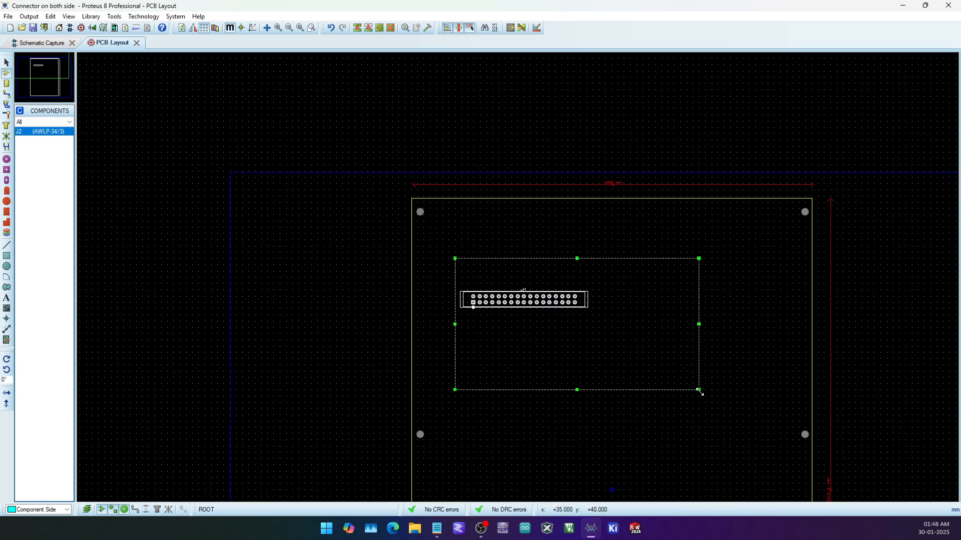
key(Delete)
scroll(512, 299, down, 2)
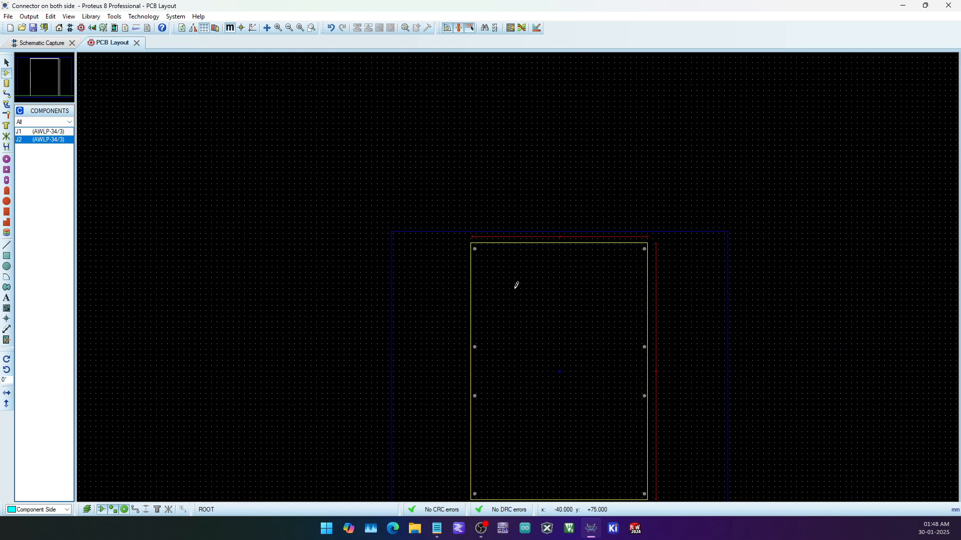
Step: Place connector J1 near the board's upper-left corner and J2 directly below it with their pin columns aligned
scroll(515, 295, up, 2)
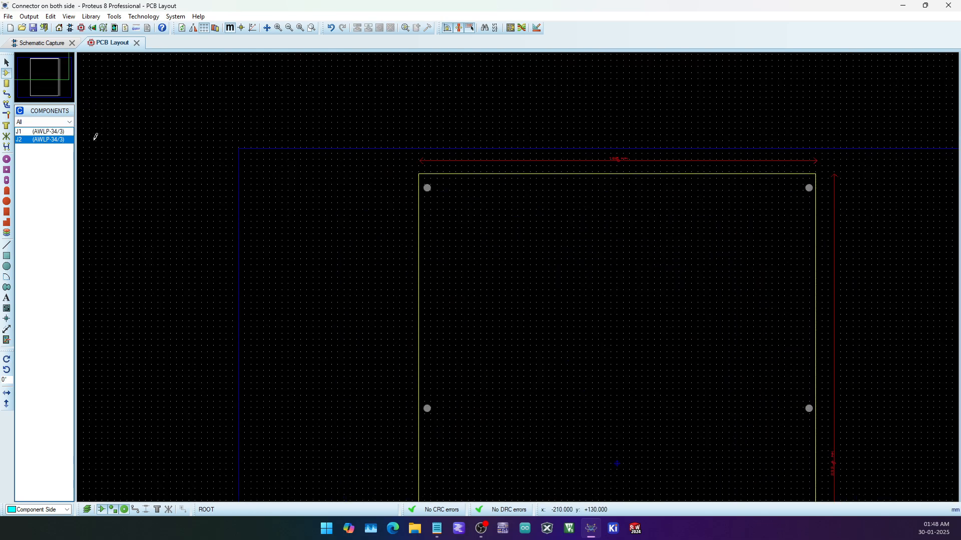
click(48, 131)
click(498, 236)
scroll(497, 235, up, 3)
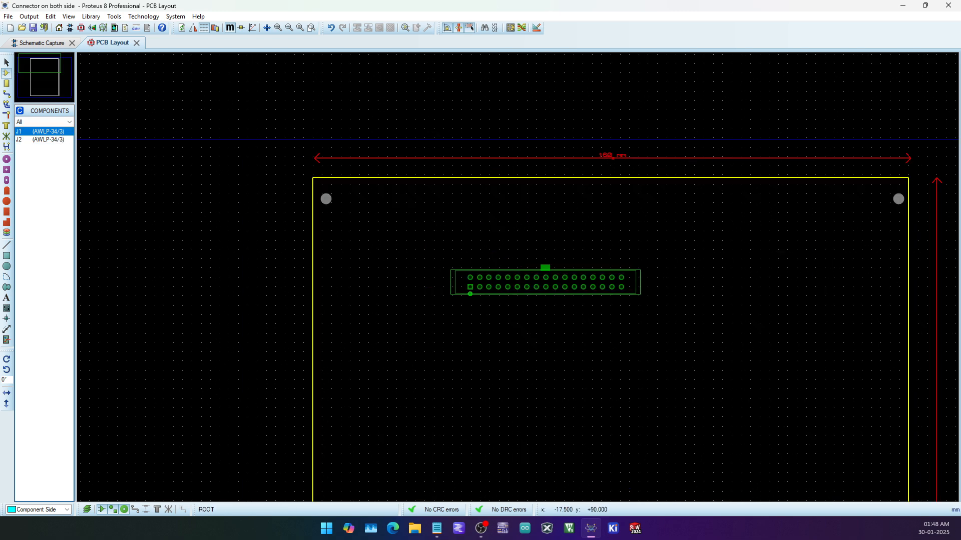
click(384, 253)
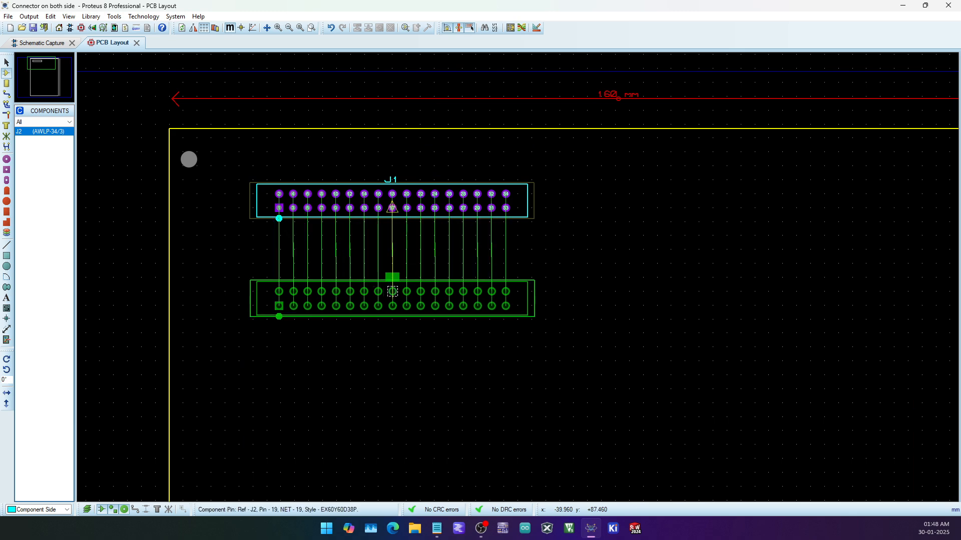
click(392, 292)
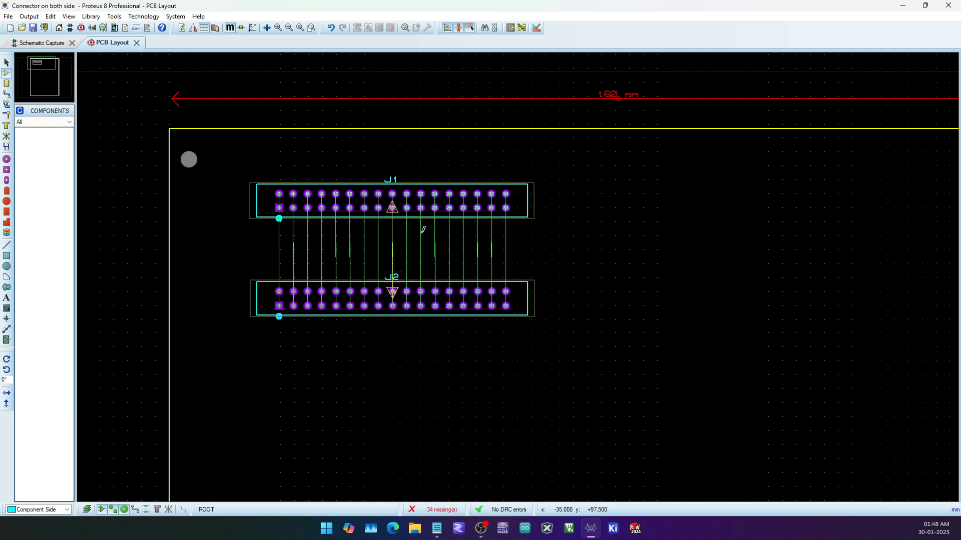
Step: Examine both connectors on the board in the 3D Visualizer, and close the 3D view
click(93, 28)
scroll(410, 171, up, 2)
middle_click(410, 171)
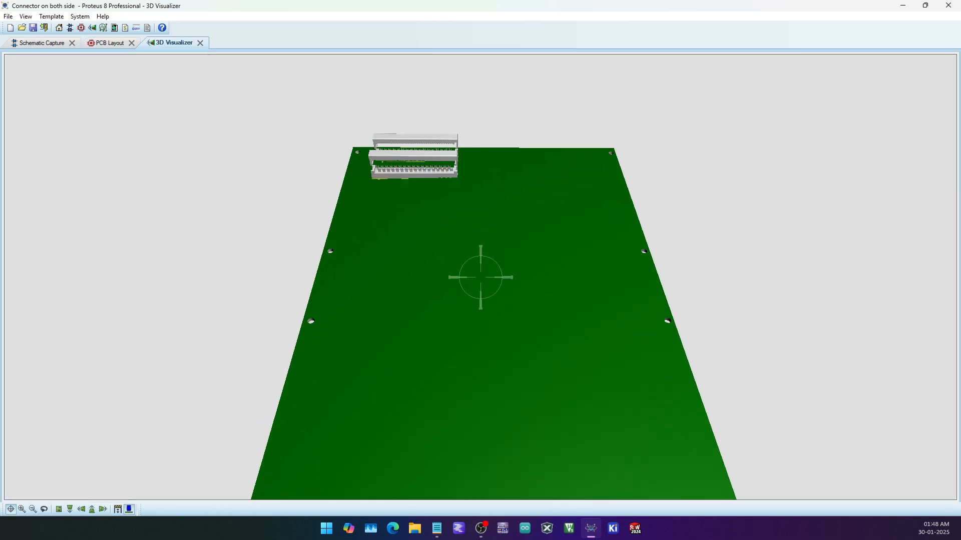
scroll(480, 278, up, 5)
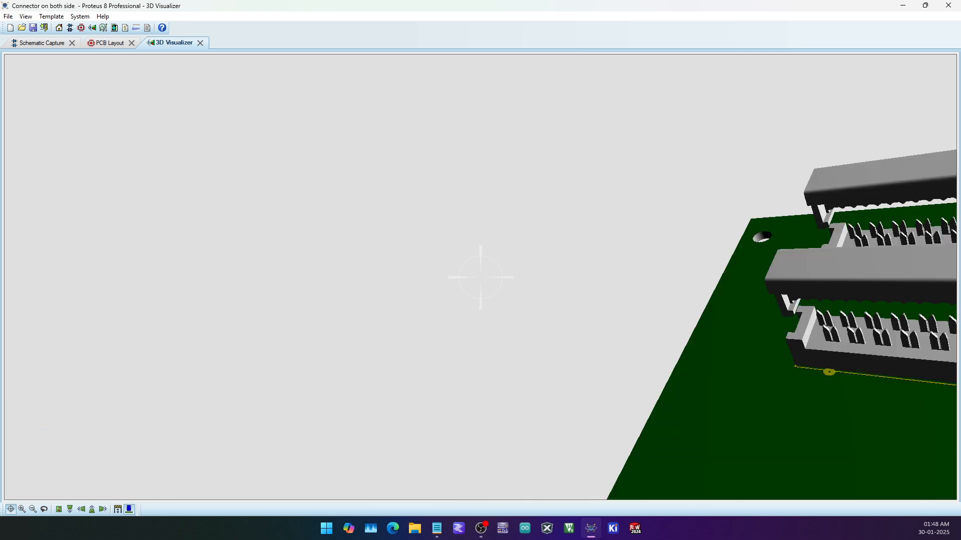
scroll(480, 277, up, 3)
scroll(480, 277, down, 4)
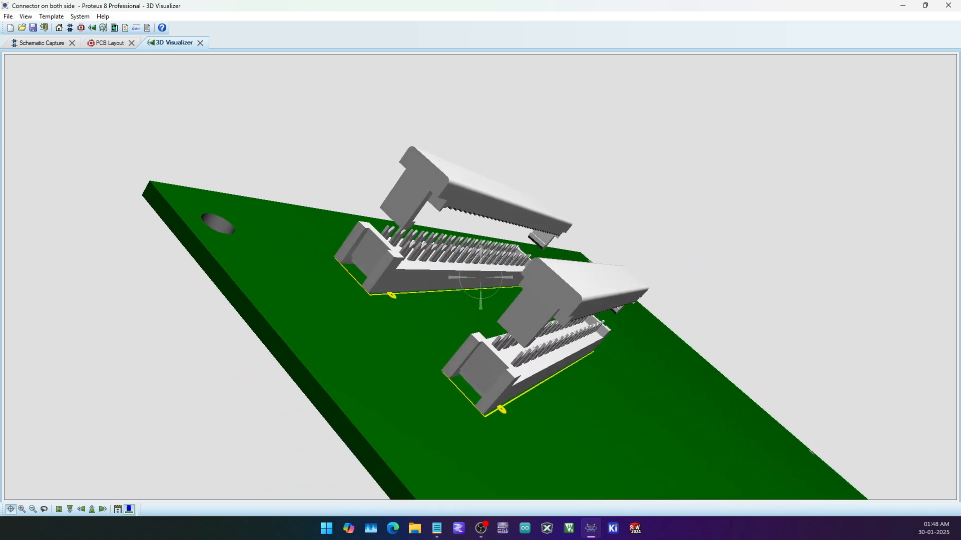
click(489, 289)
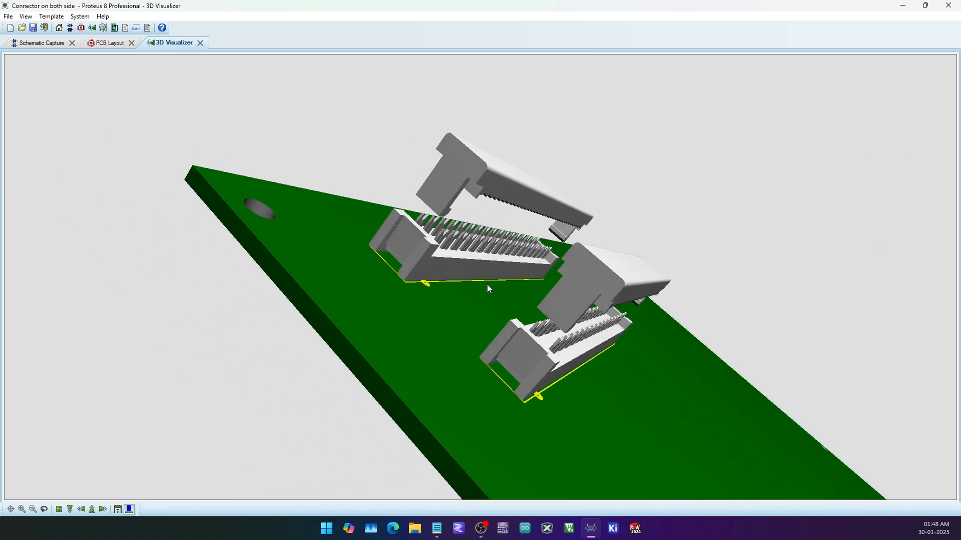
click(201, 43)
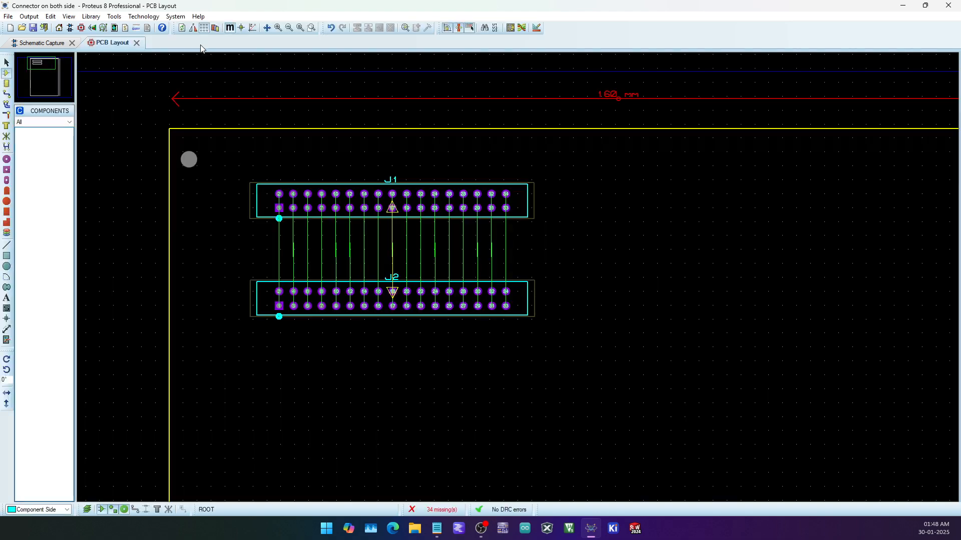
Step: Change connector J2's layer to Solder Side
click(266, 289)
right_click(275, 278)
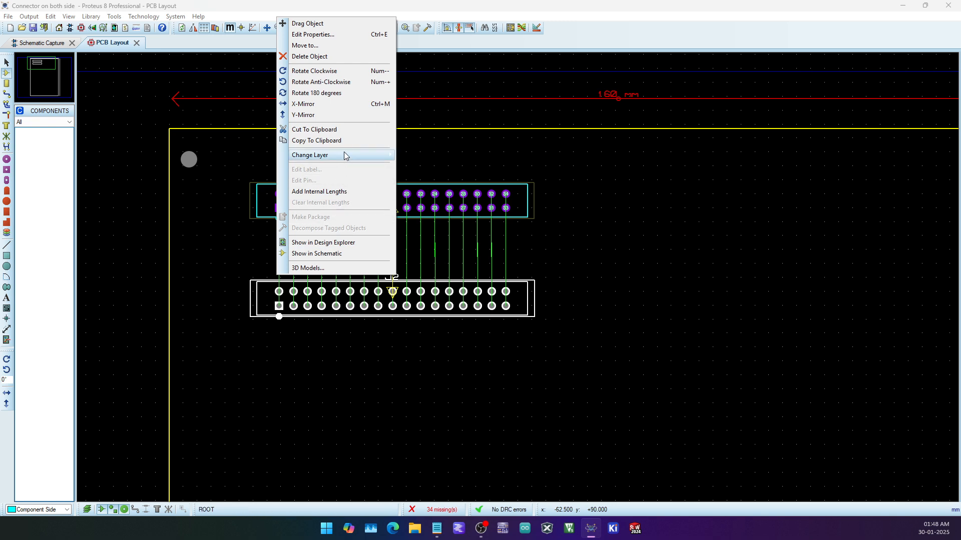
mouse_move(350, 155)
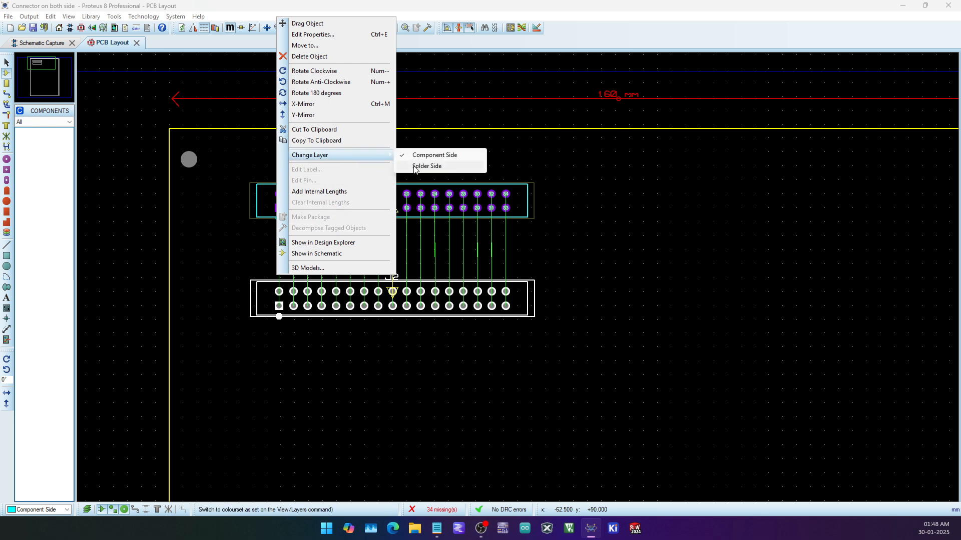
click(427, 166)
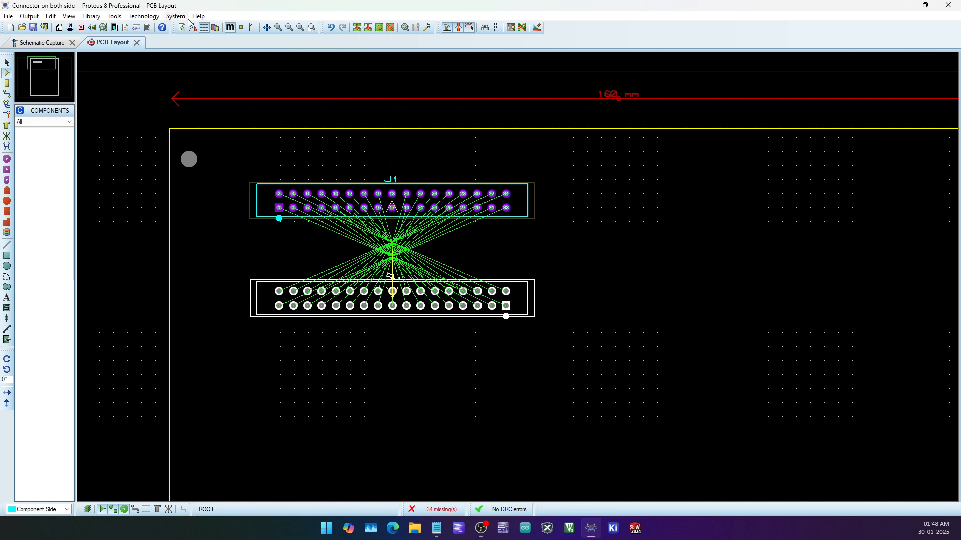
Step: Examine the J1 and J2 connectors on both sides of the board in the 3D Visualizer, and close the 3D view
click(91, 28)
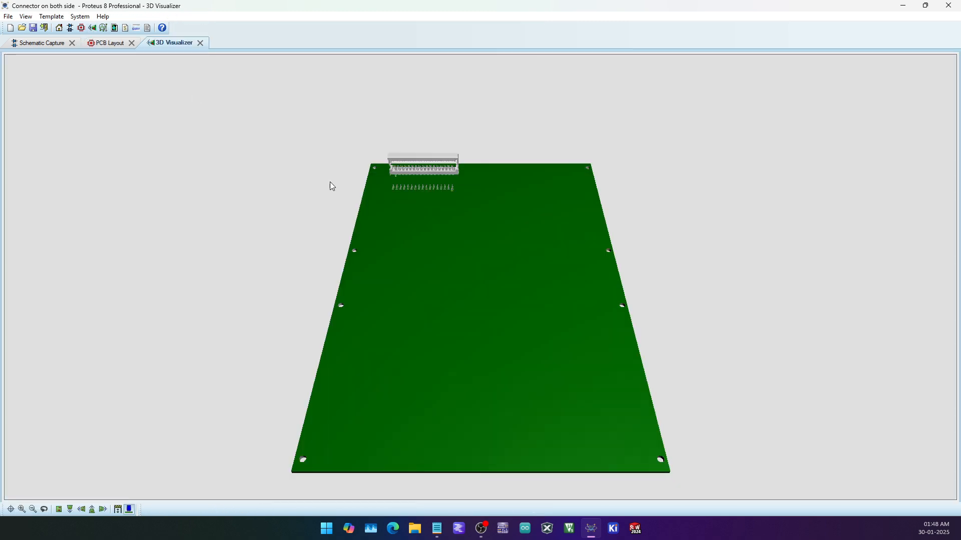
middle_click(401, 189)
scroll(480, 277, up, 5)
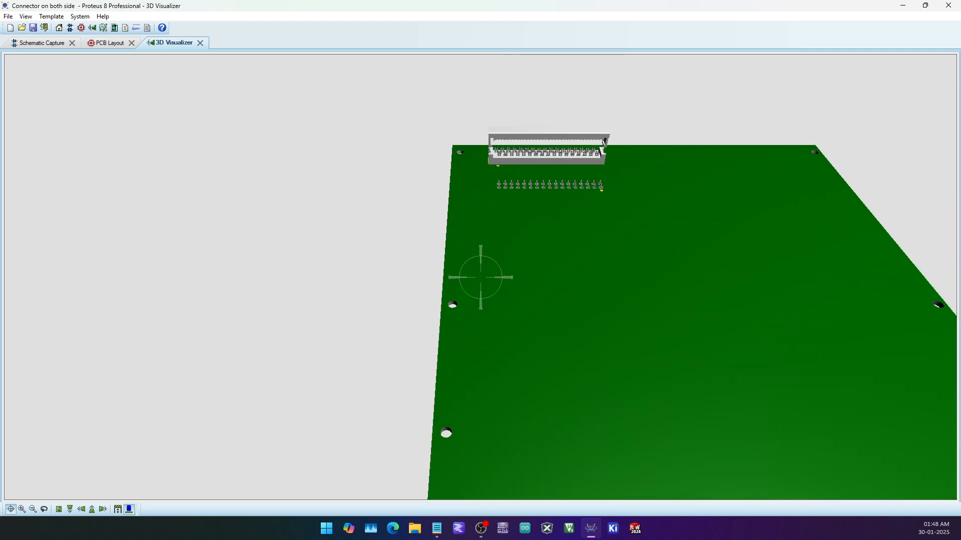
scroll(480, 277, down, 4)
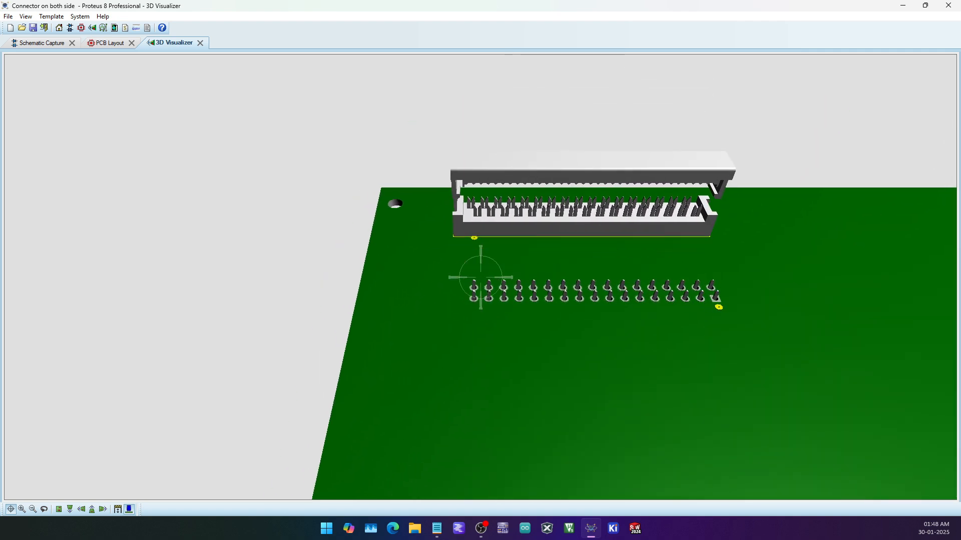
drag(481, 278, 481, 220)
scroll(480, 277, down, 1)
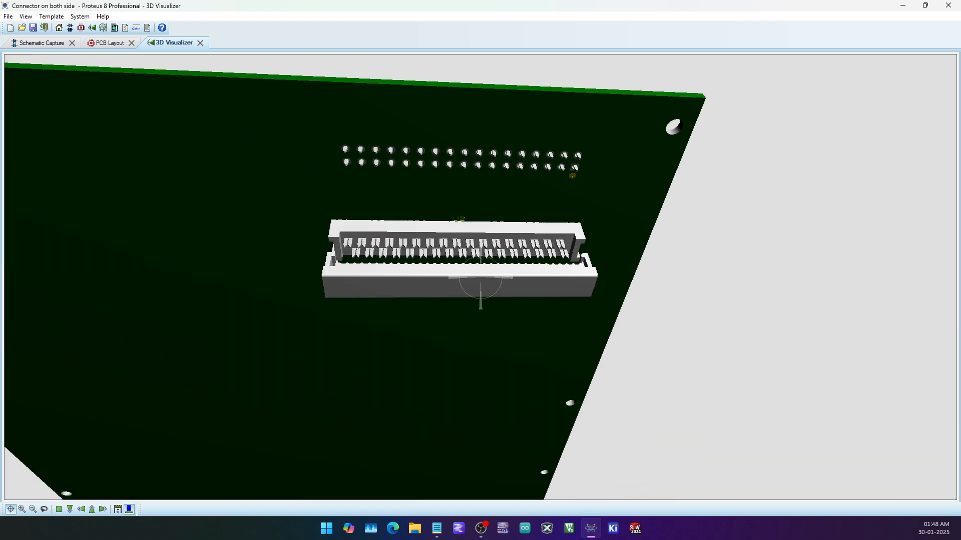
scroll(481, 277, up, 1)
mouse_move(480, 278)
mouse_down()
mouse_move(481, 340)
mouse_move(480, 215)
mouse_move(486, 279)
mouse_up()
key(Escape)
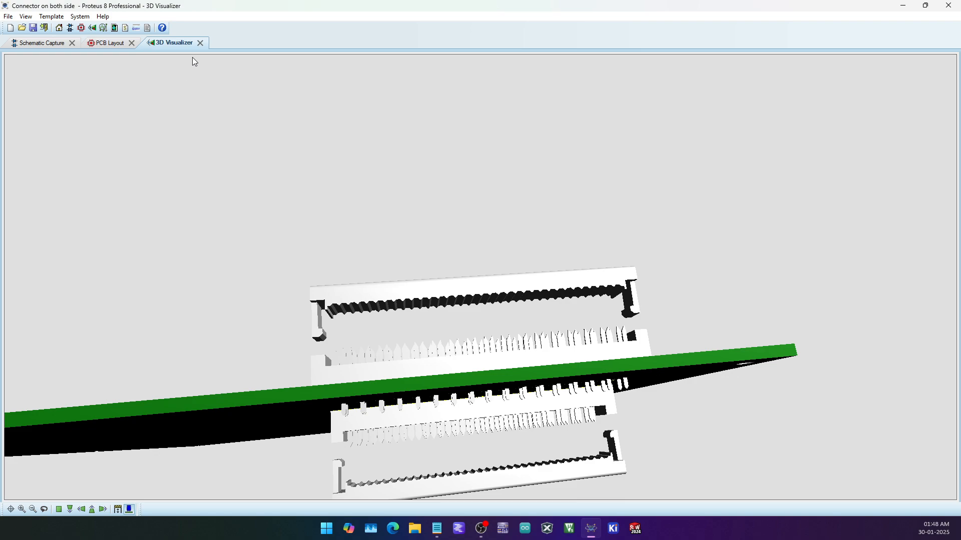
click(201, 43)
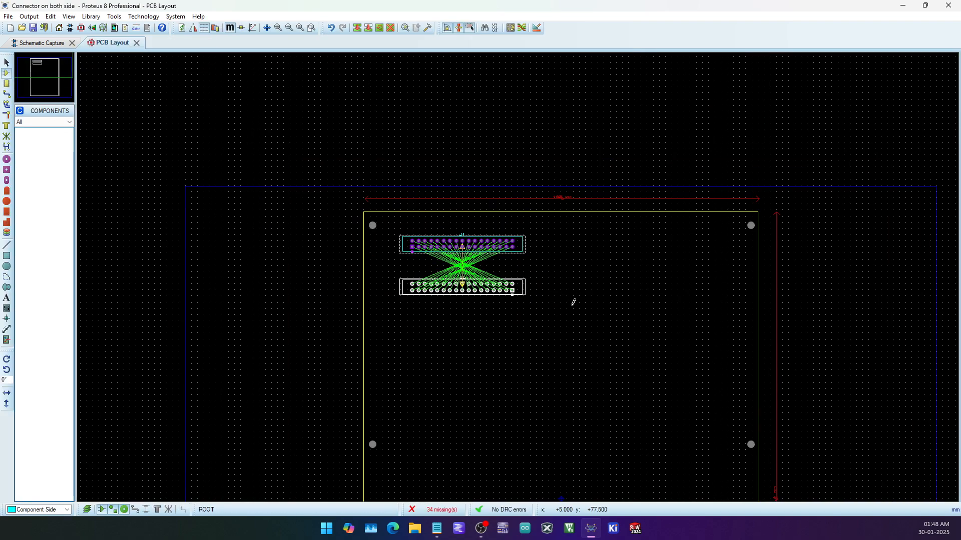
Step: Raise the board outline's bottom edge to just below connector J2, making the board about 43 mm high
scroll(574, 303, down, 4)
scroll(515, 417, up, 4)
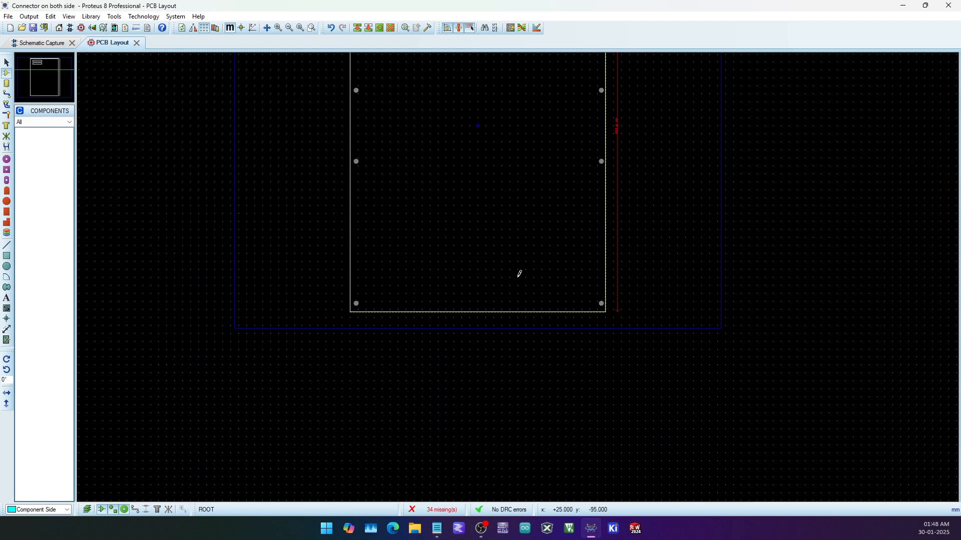
click(464, 330)
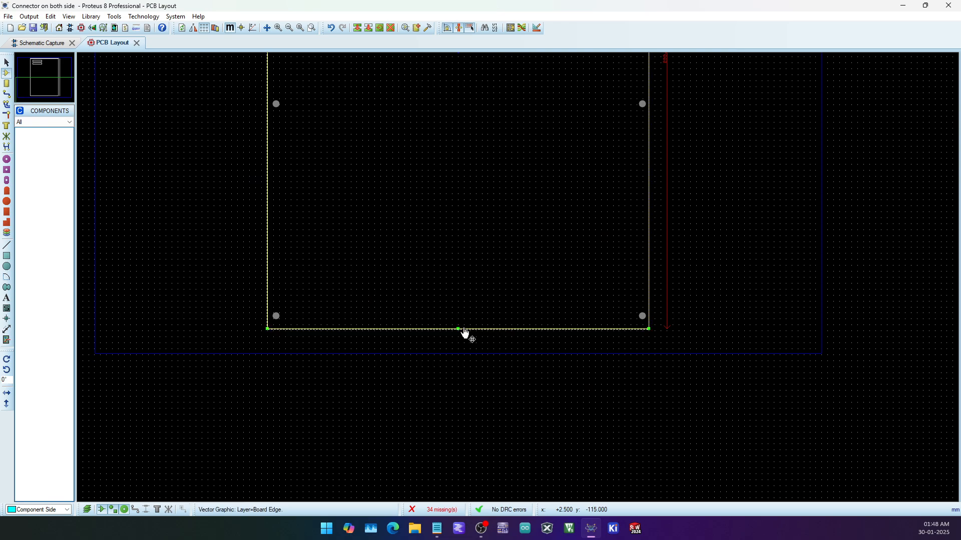
drag(460, 329, 456, 62)
scroll(502, 238, down, 3)
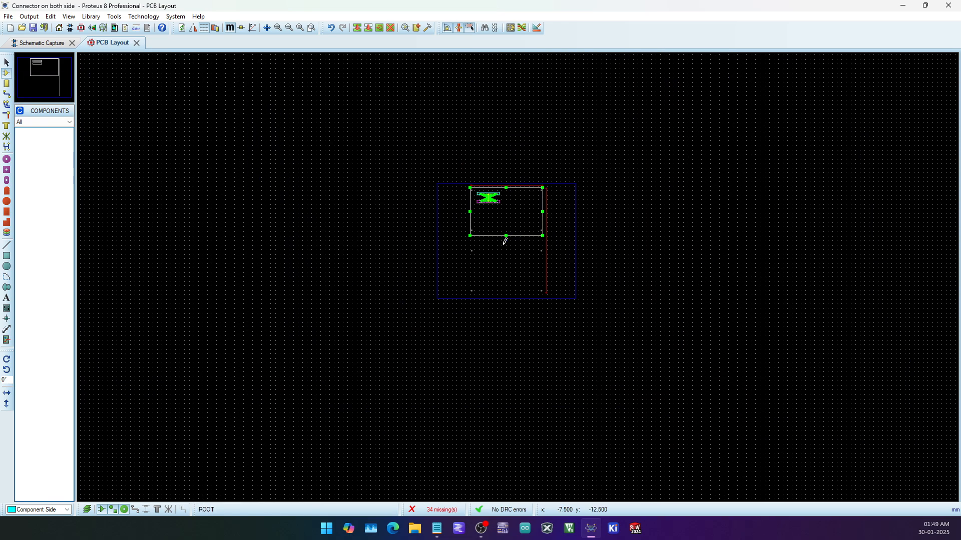
scroll(519, 273, up, 3)
scroll(520, 272, up, 2)
drag(550, 283, 539, 137)
scroll(521, 275, down, 2)
scroll(524, 300, up, 1)
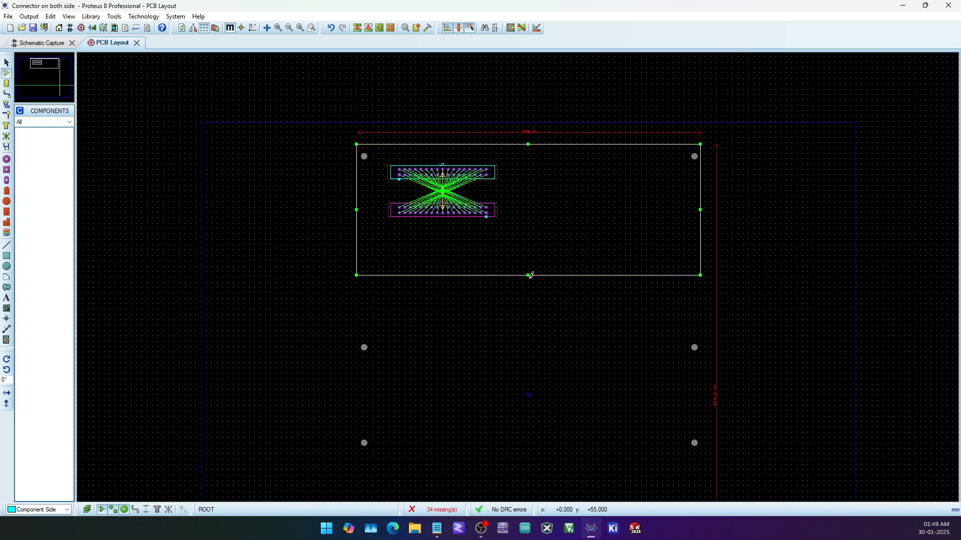
drag(528, 274, 528, 237)
scroll(517, 272, up, 1)
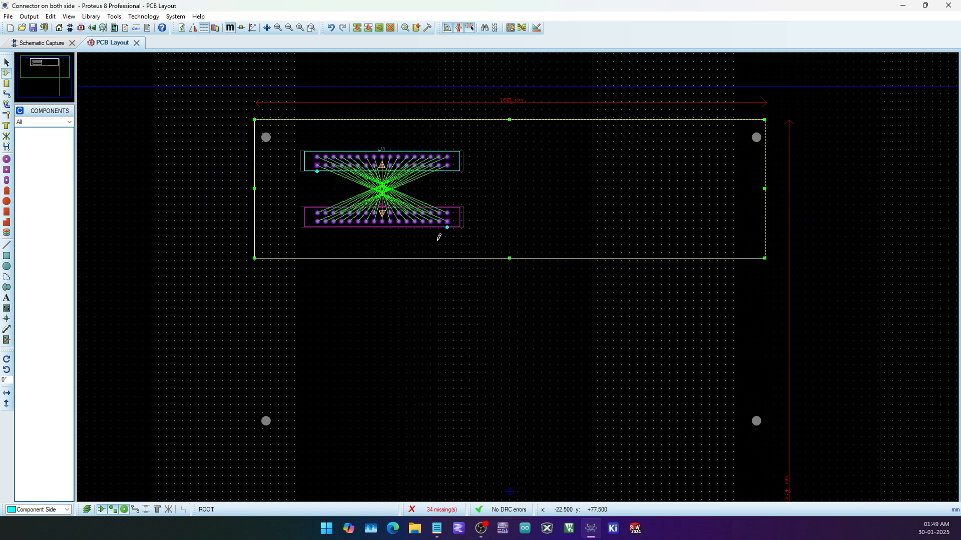
Step: Move the outline's upper-left corner inward and its right edge close to the connectors, making the board about 70 by 41 mm
scroll(518, 274, up, 1)
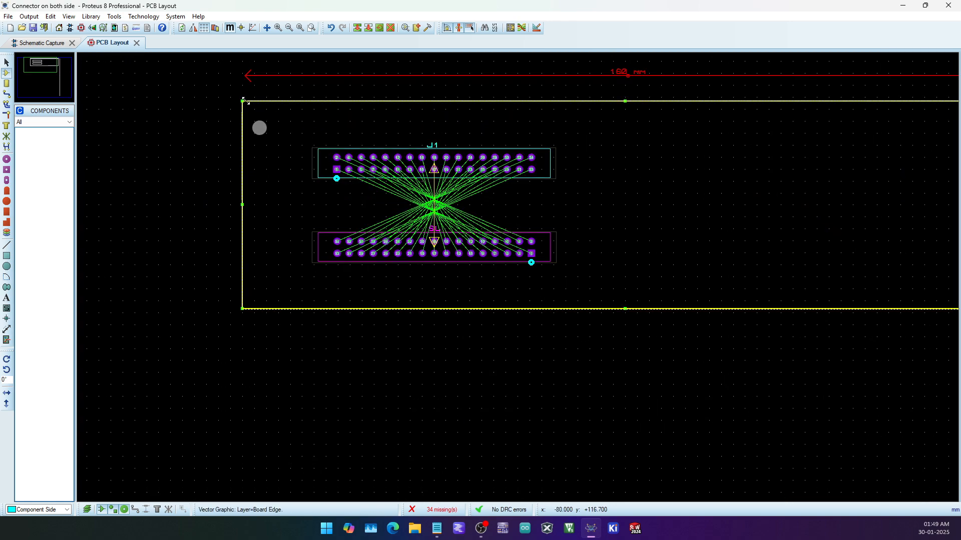
drag(242, 101, 278, 114)
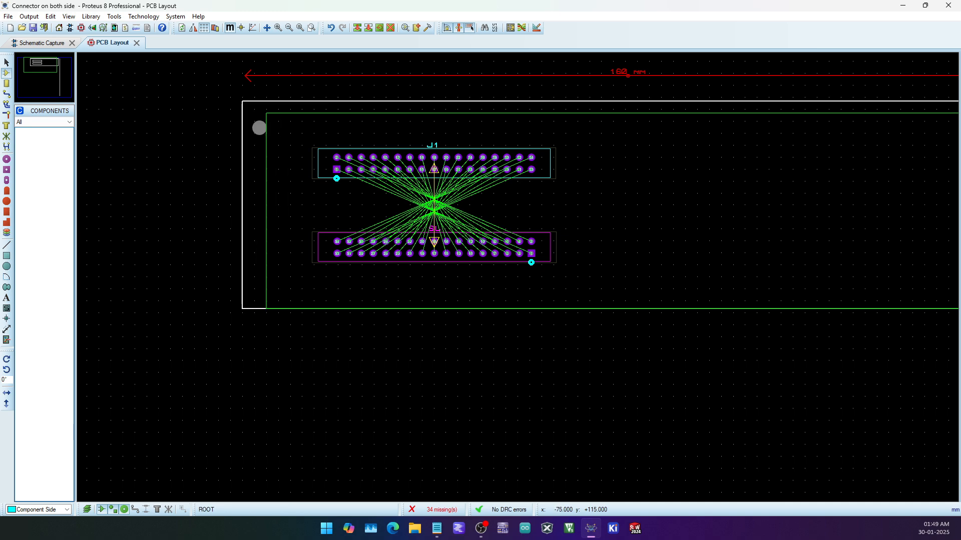
drag(265, 106, 265, 105)
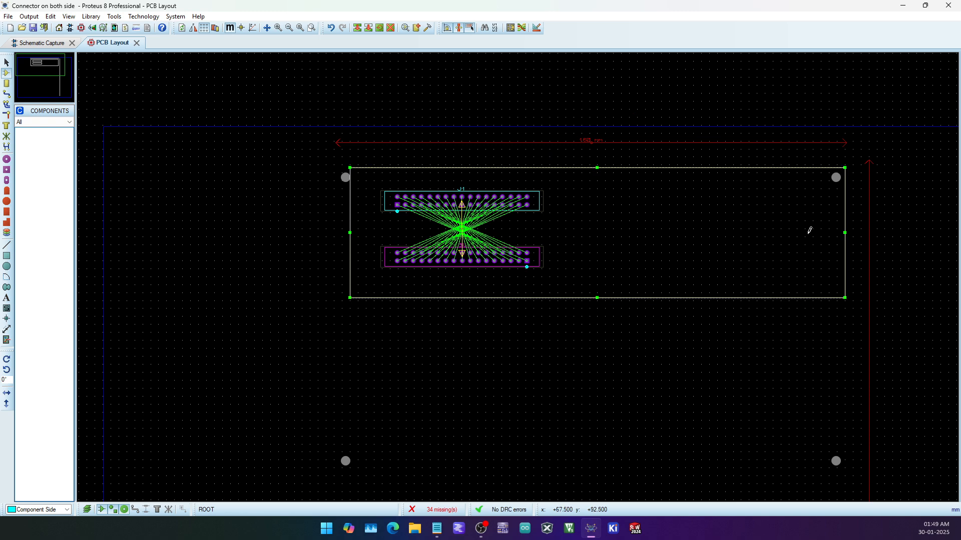
drag(845, 232, 574, 243)
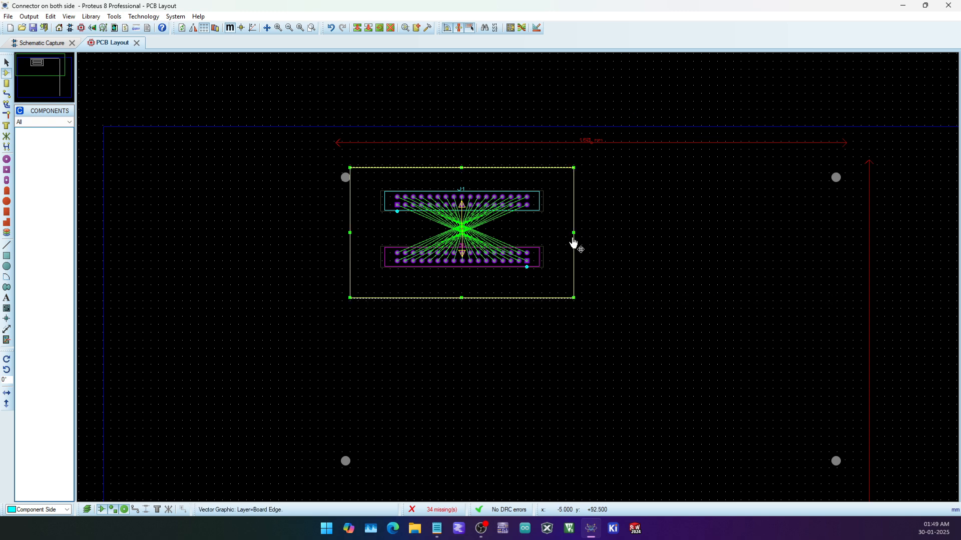
Step: Move the upper-left mounting hole inside the board outline, beside connector J1
scroll(583, 183, up, 2)
scroll(515, 266, down, 2)
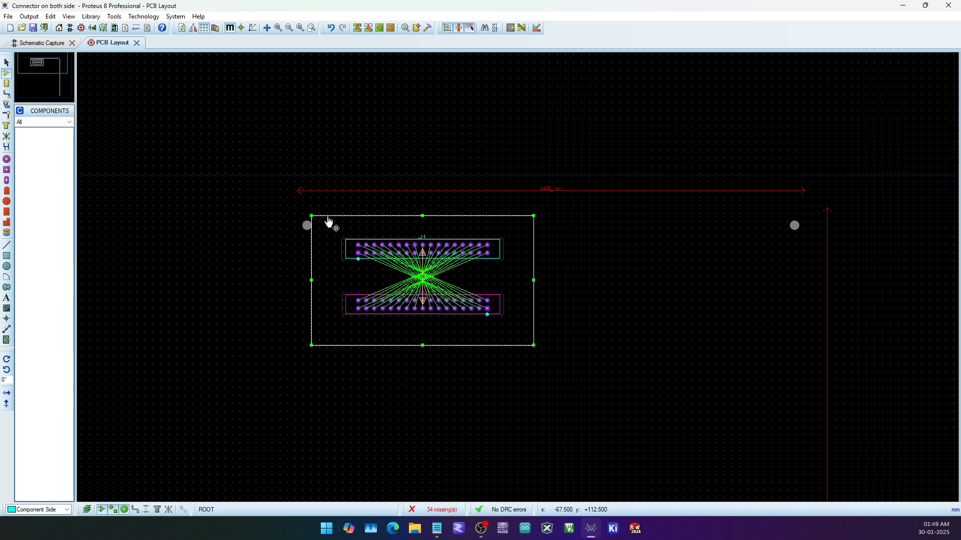
scroll(307, 227, up, 2)
click(517, 277)
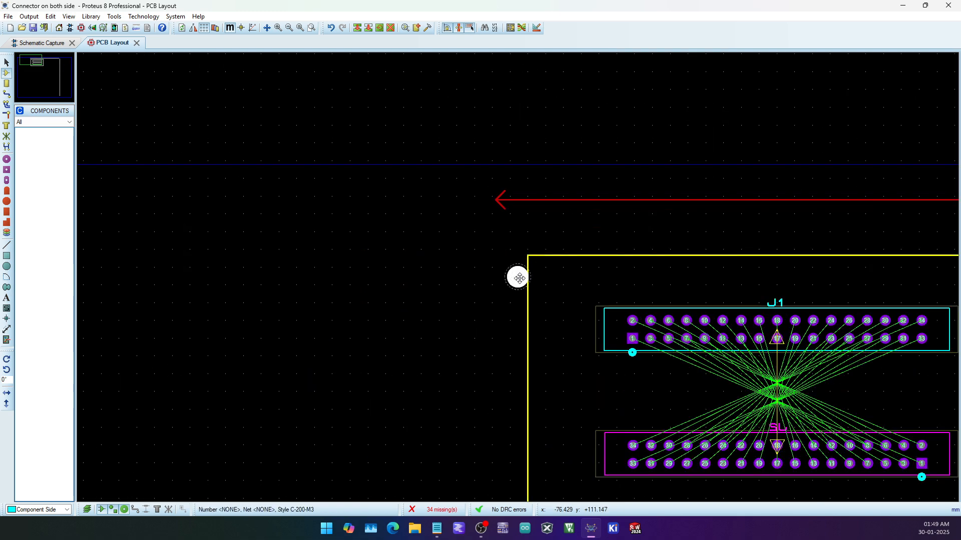
drag(516, 277, 562, 284)
key(F5)
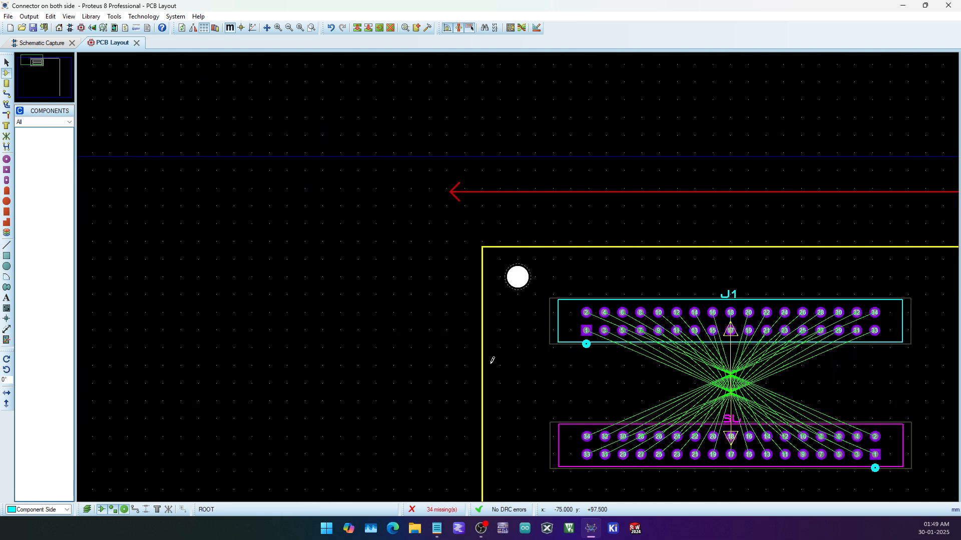
Step: Extend the board's left edge outward by about 2.5 mm and shift the upper-left mounting hole about 2.5 mm toward it
click(528, 390)
drag(481, 389, 466, 386)
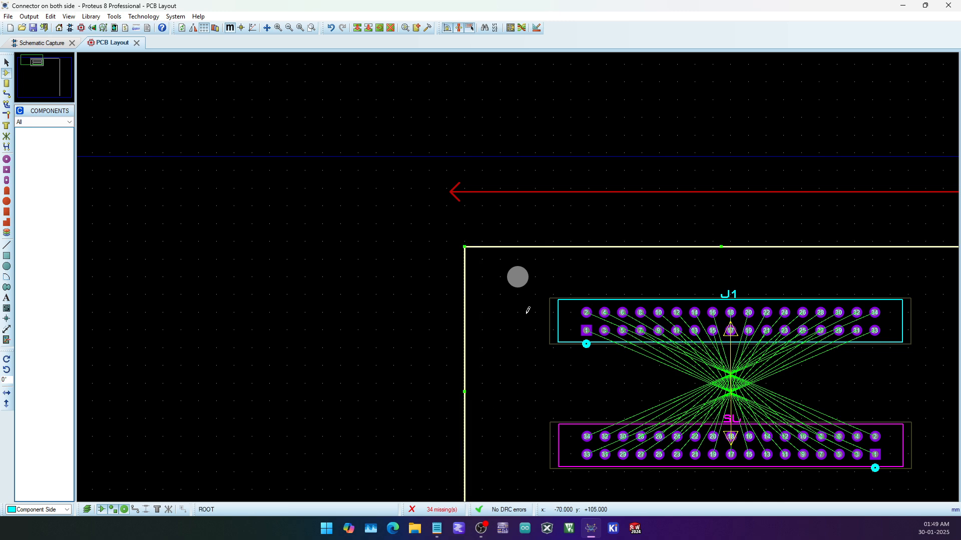
drag(514, 279, 497, 279)
scroll(497, 278, down, 2)
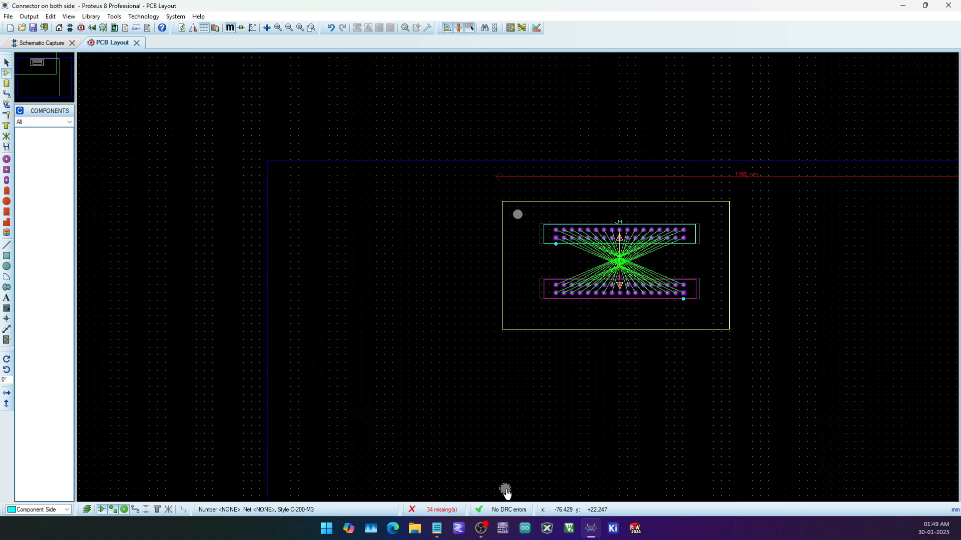
Step: Move the nearest mounting hole below the outline into the board's lower-left corner, aligned with the upper-left hole
click(506, 489)
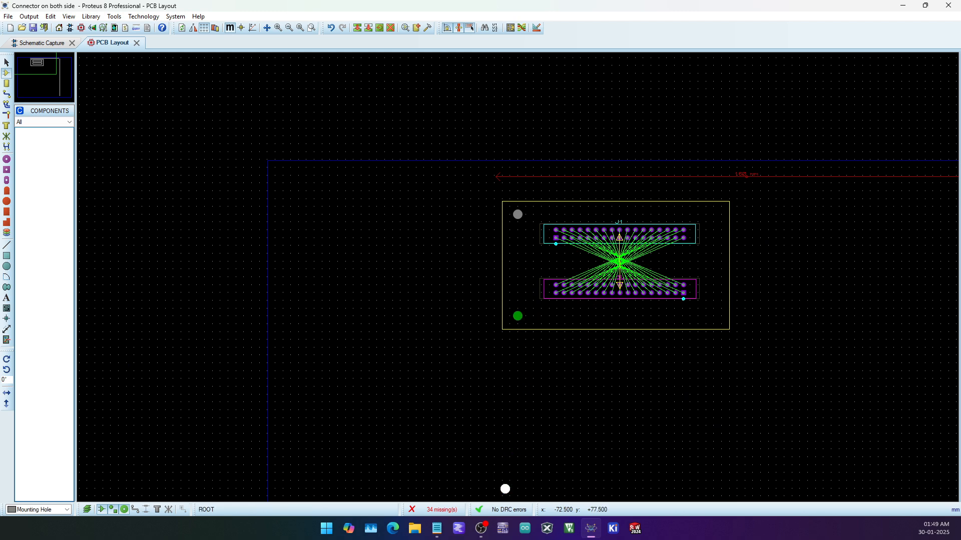
click(518, 316)
scroll(594, 277, down, 3)
scroll(594, 277, up, 2)
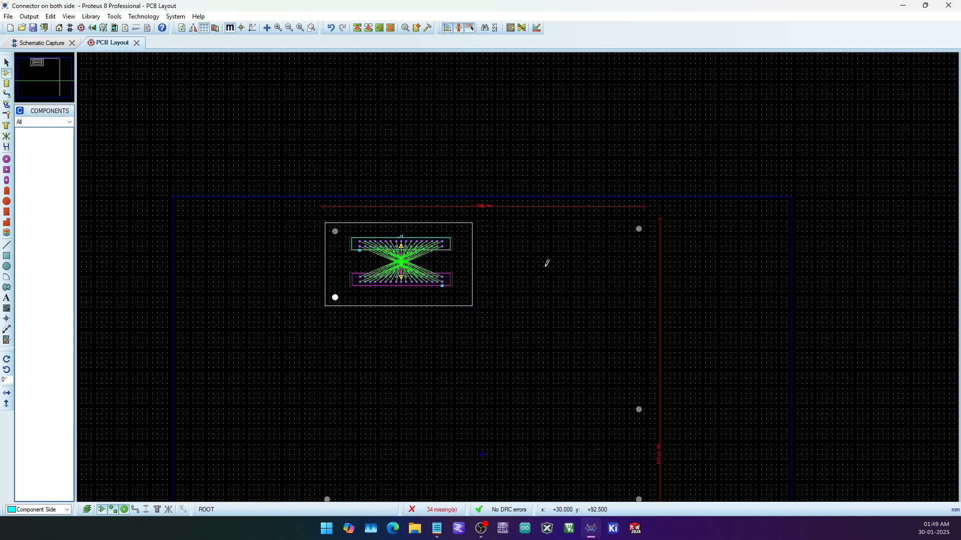
Step: Move the top right mounting hole into the board's upper-right corner, level with the upper-left hole
click(639, 228)
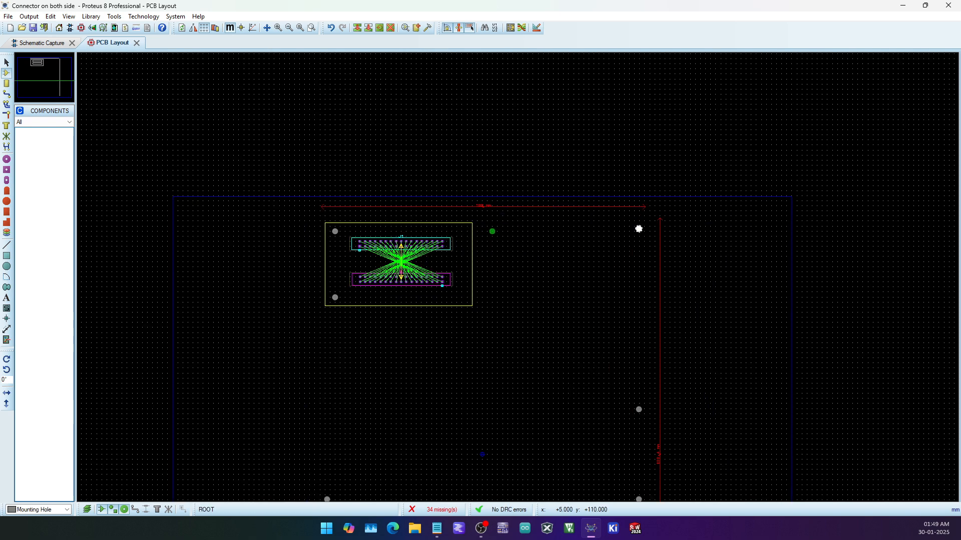
click(461, 233)
scroll(460, 232, up, 2)
scroll(541, 361, down, 2)
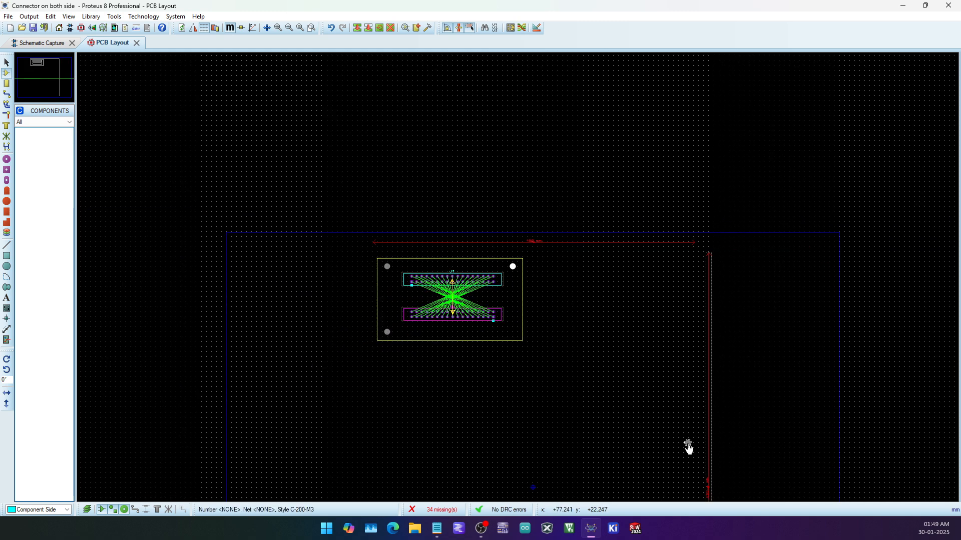
Step: Move the next mounting hole on the right side into the board's lower-right corner, aligned with the other corner holes
click(687, 444)
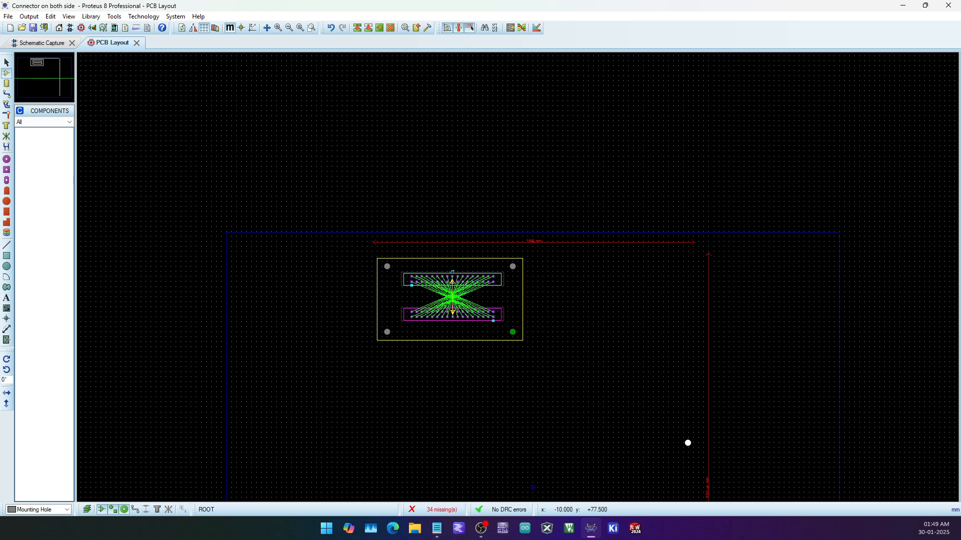
scroll(688, 444, up, 3)
click(526, 357)
Step: Delete the unused mounting holes remaining below the board outline
scroll(525, 296, down, 5)
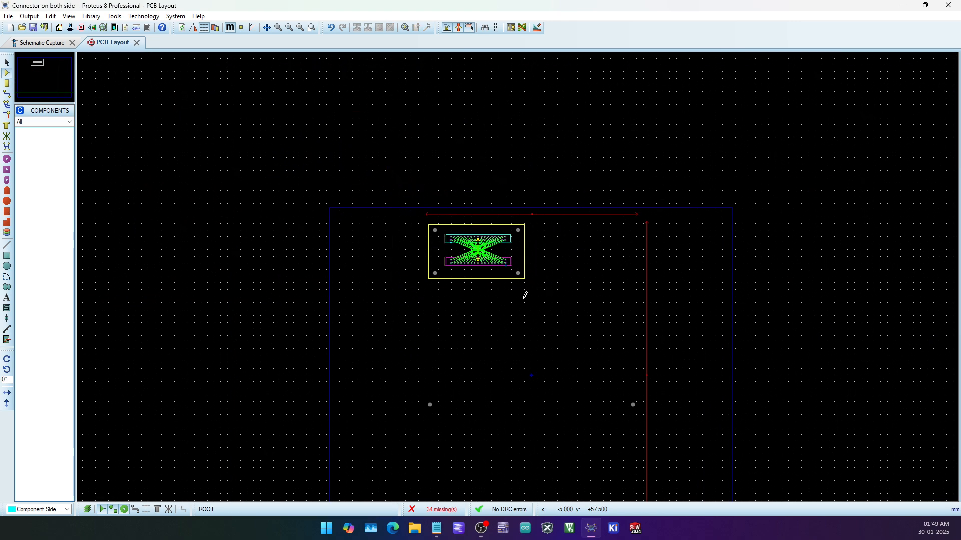
drag(386, 350, 649, 459)
key(Delete)
scroll(639, 381, up, 1)
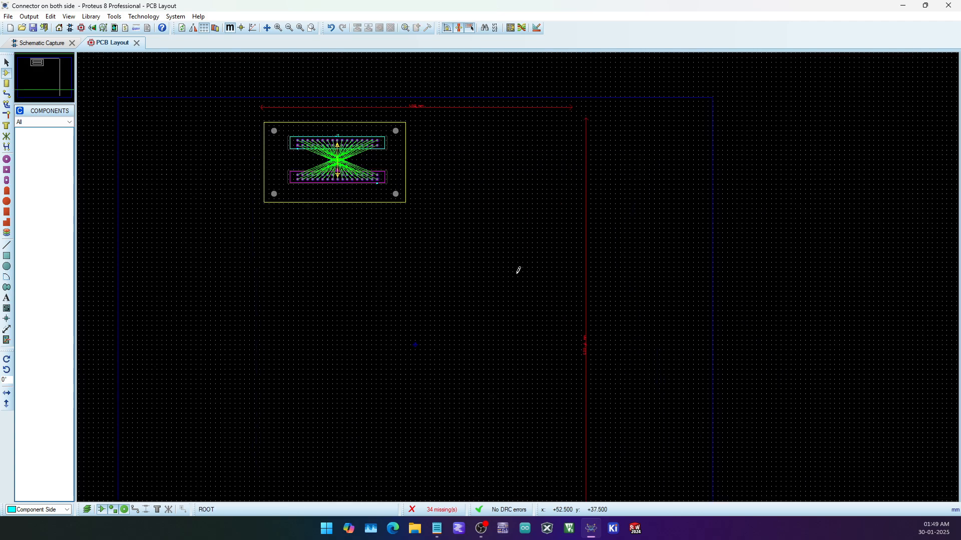
Step: Shorten the horizontal dimension above the board to 75 mm so it ends near the board's right edge
scroll(562, 99, up, 1)
scroll(519, 273, up, 1)
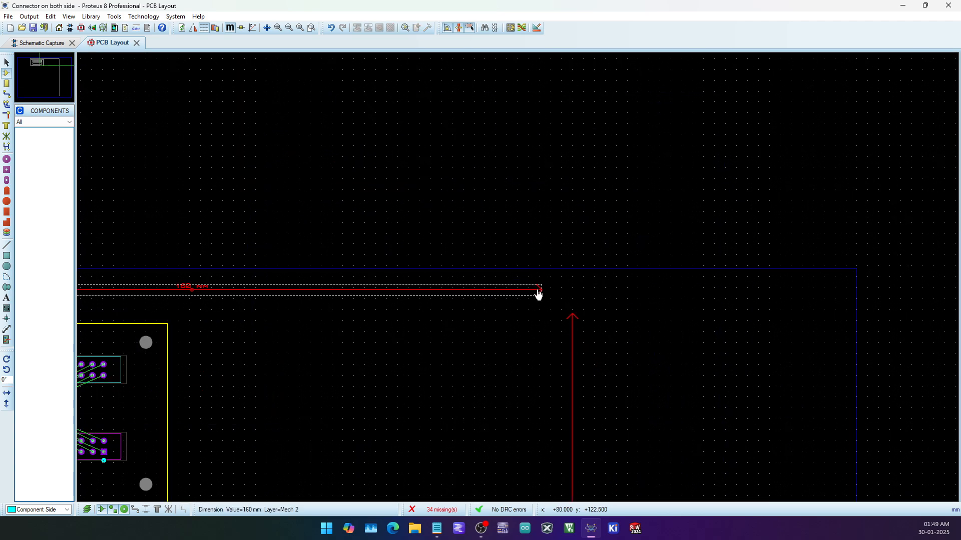
click(537, 290)
drag(204, 268, 170, 290)
scroll(512, 353, down, 2)
scroll(512, 351, down, 1)
scroll(513, 279, up, 3)
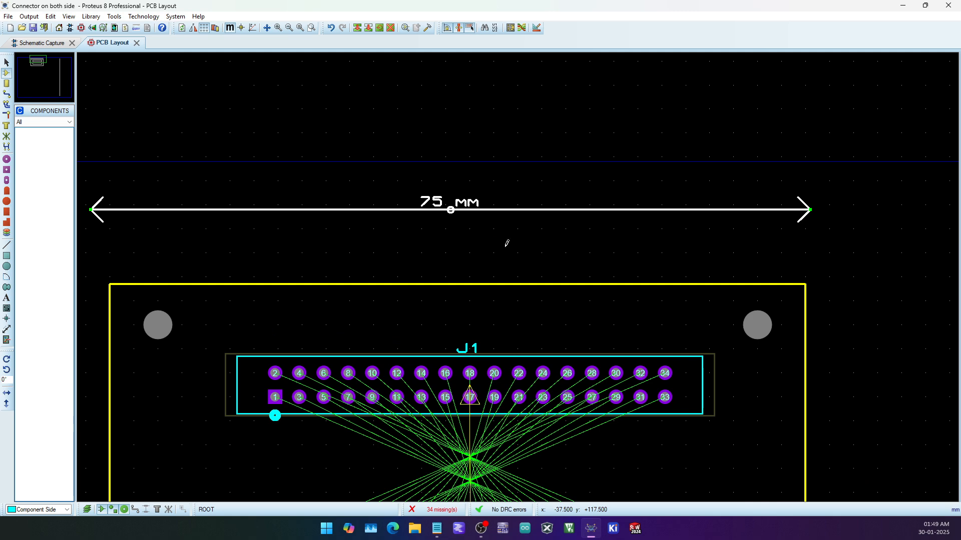
scroll(506, 244, down, 2)
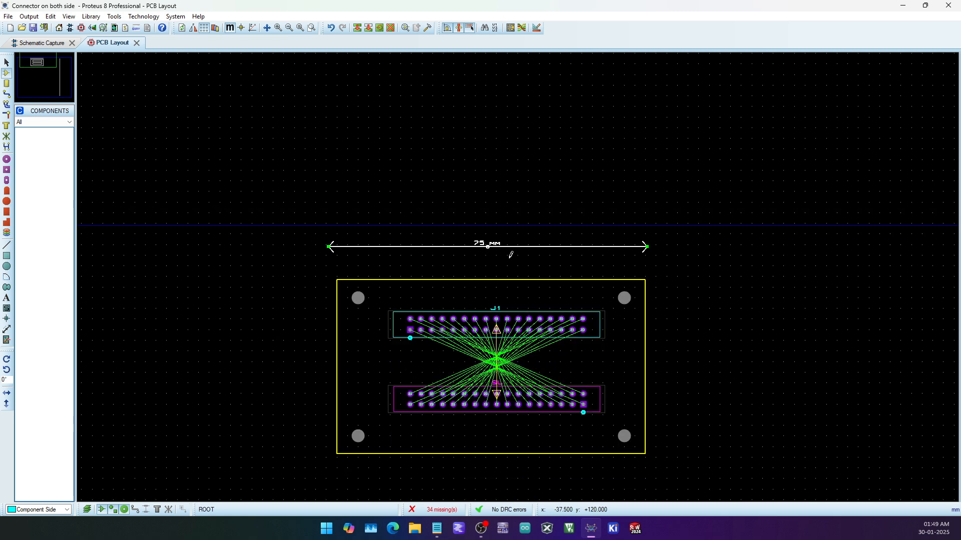
scroll(518, 277, down, 1)
scroll(671, 315, down, 1)
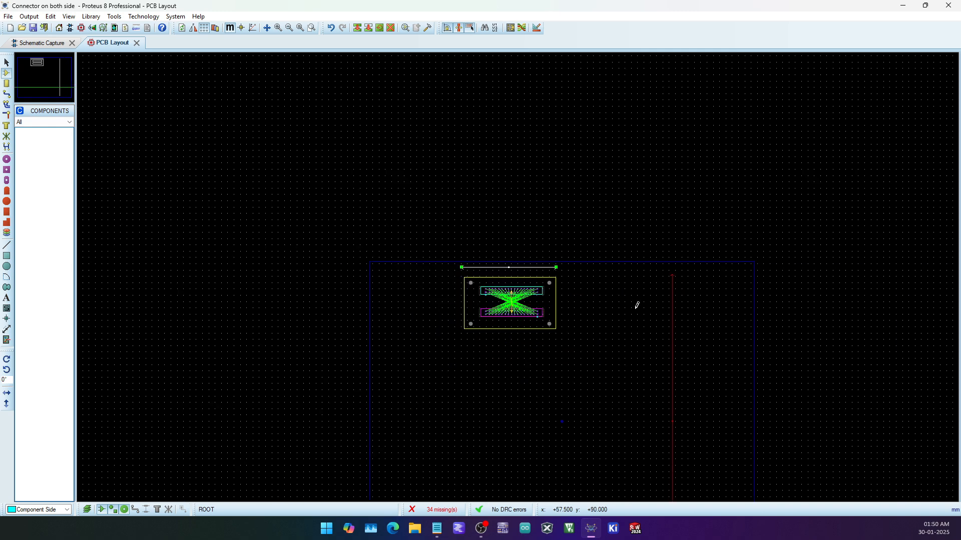
Step: Move the vertical dimension beside the board's right edge and shorten it to 40.9 mm so it spans the board's height
click(673, 330)
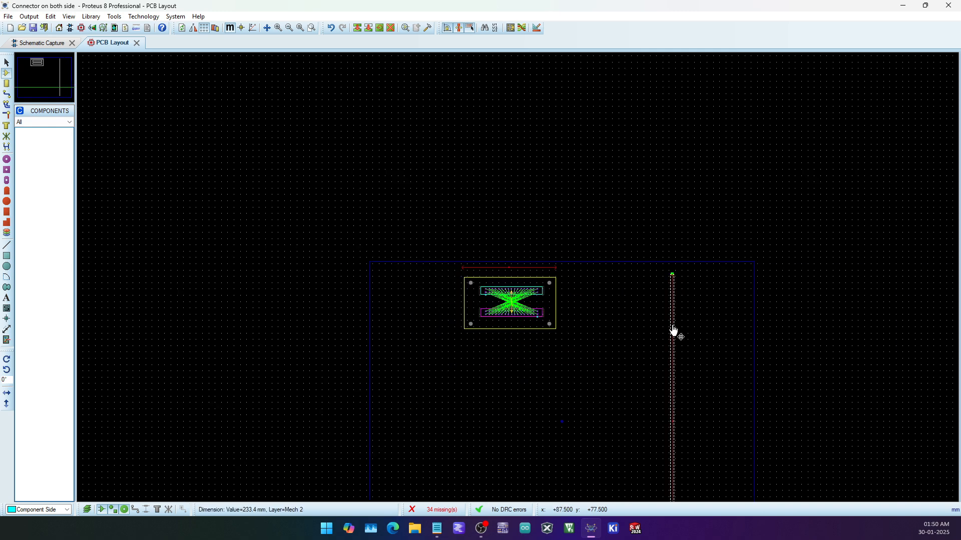
drag(674, 330, 571, 331)
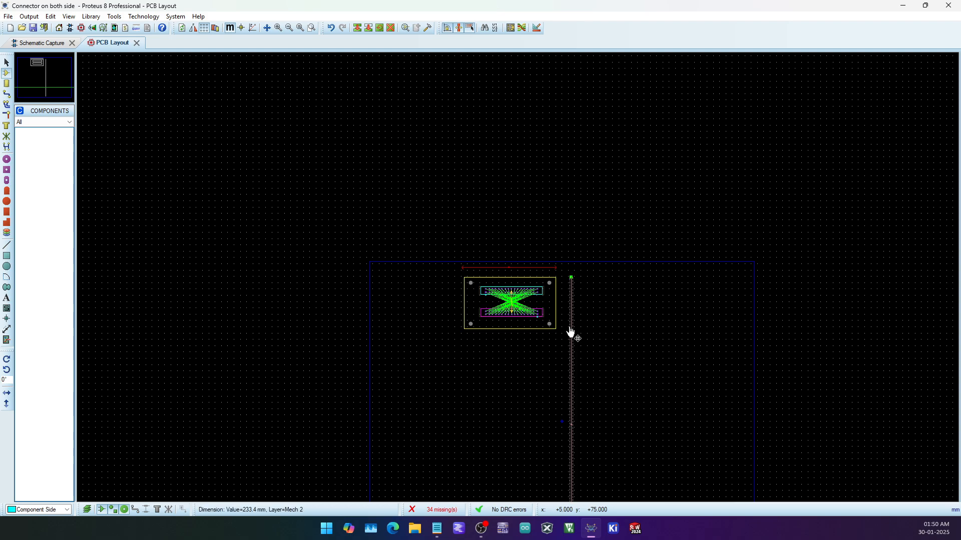
scroll(571, 332, down, 1)
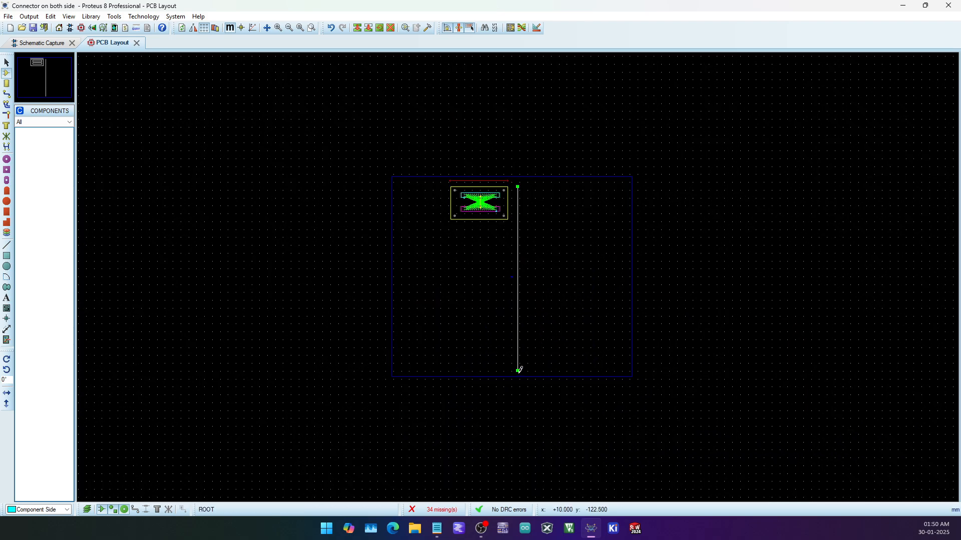
drag(518, 370, 516, 270)
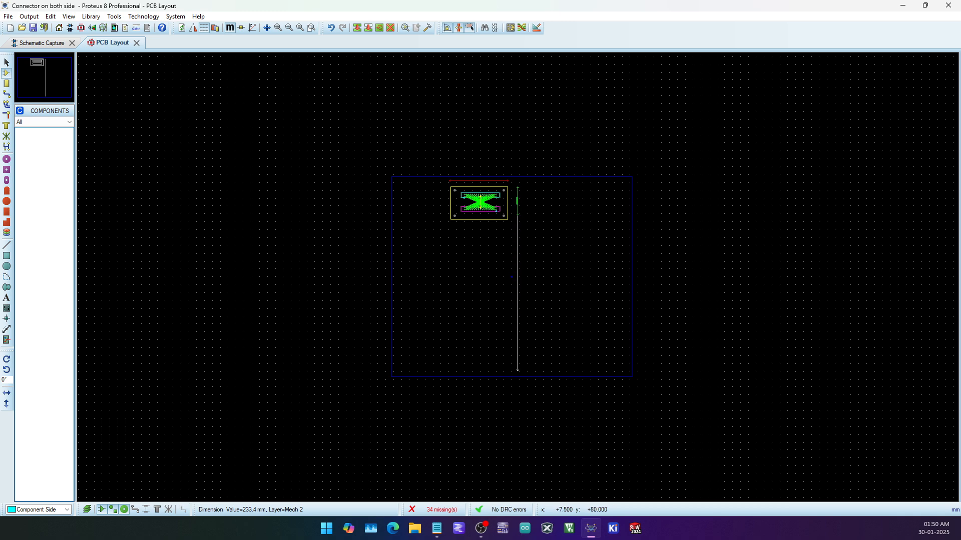
drag(517, 216, 517, 215)
scroll(517, 215, up, 3)
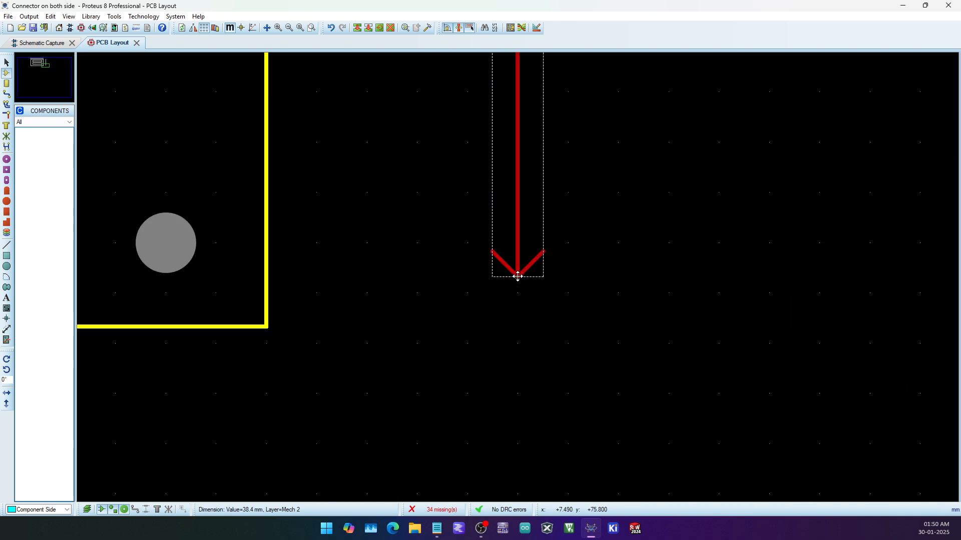
drag(515, 271, 518, 328)
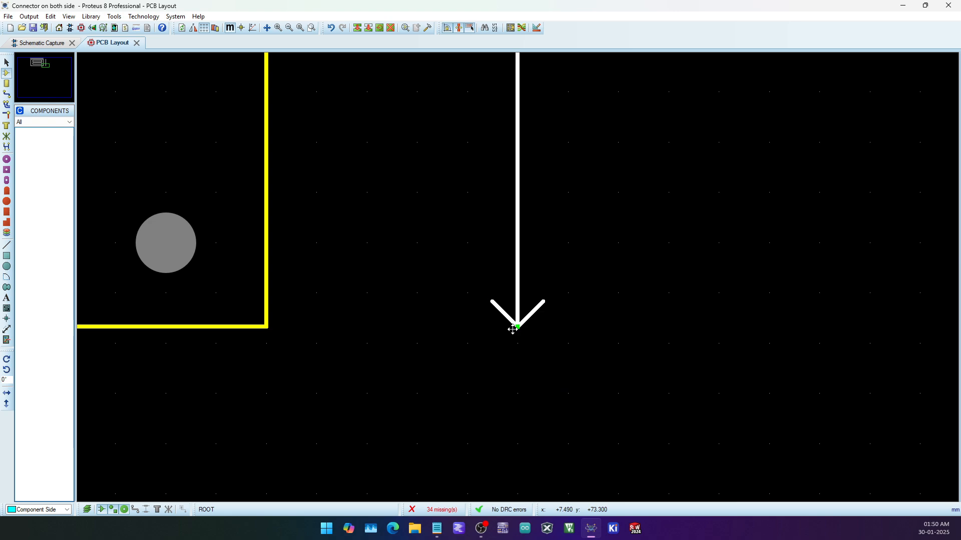
click(445, 304)
scroll(520, 271, down, 2)
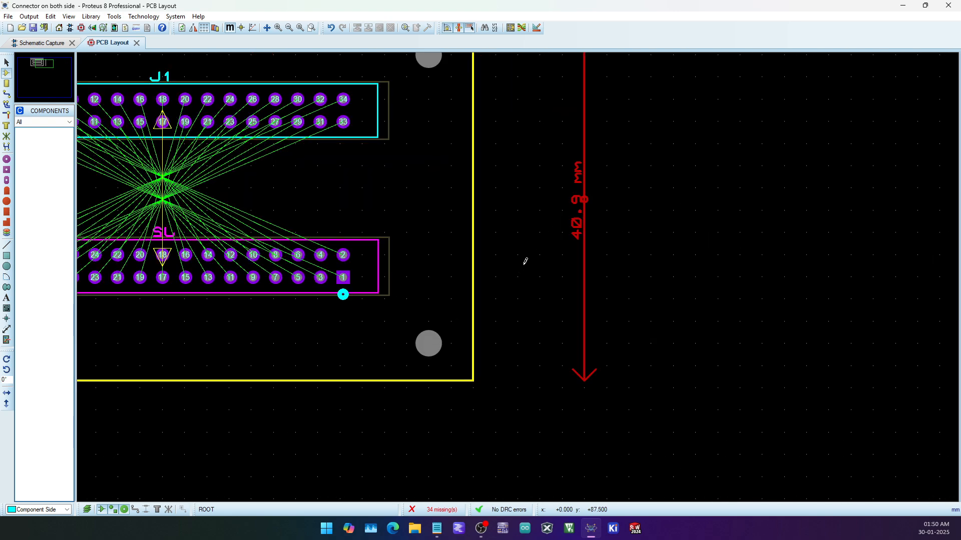
Step: Shift the vertical dimension's text off its line and bring the whole dimension closer to the board's right edge
click(574, 231)
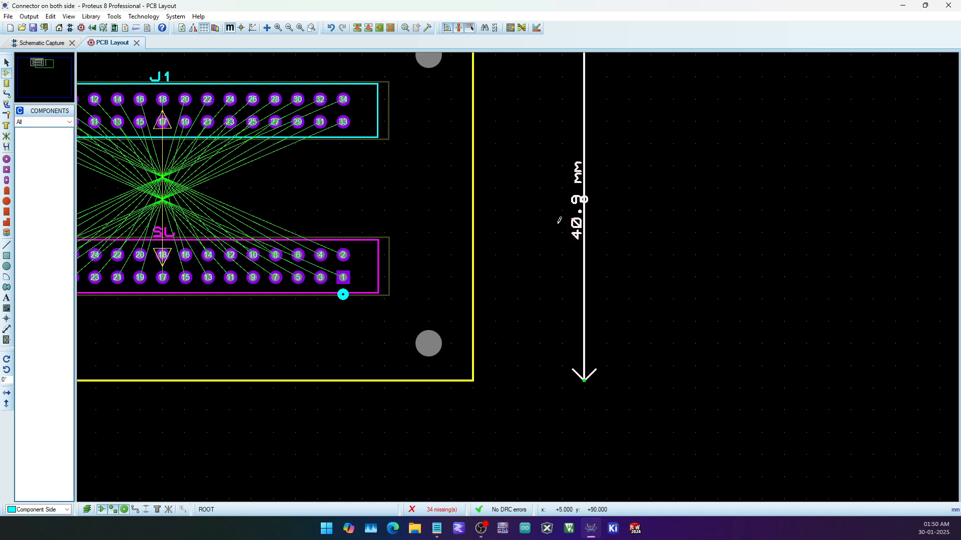
drag(574, 233, 574, 232)
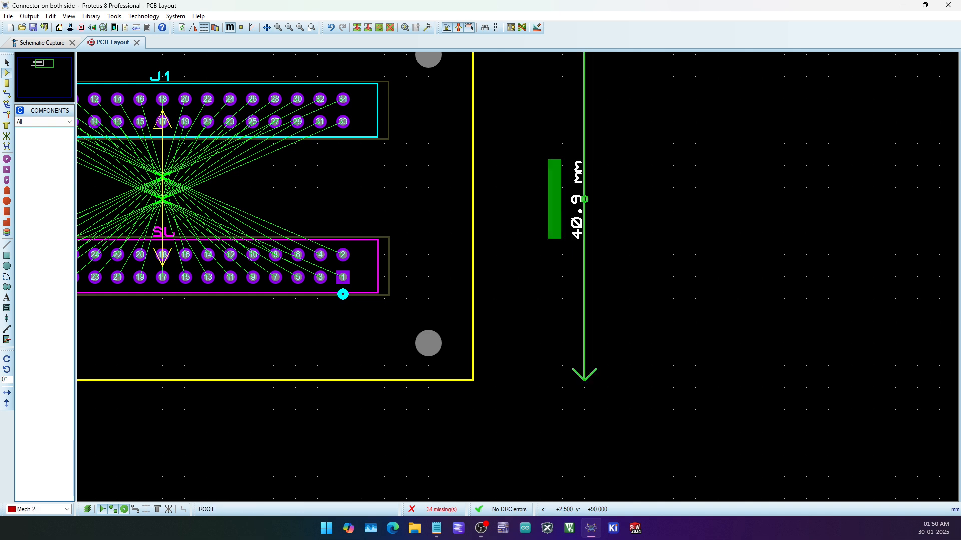
double_click(583, 267)
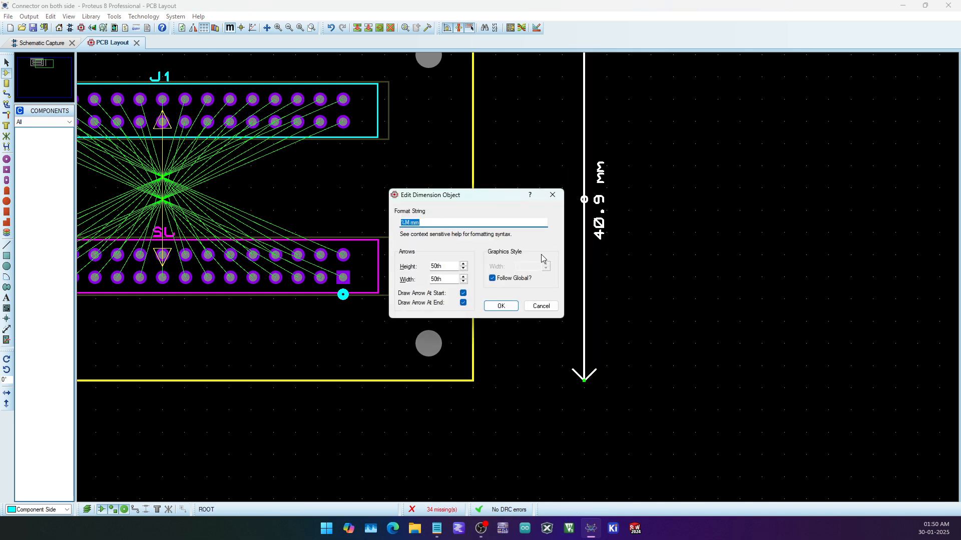
click(551, 195)
drag(583, 266, 526, 252)
click(586, 252)
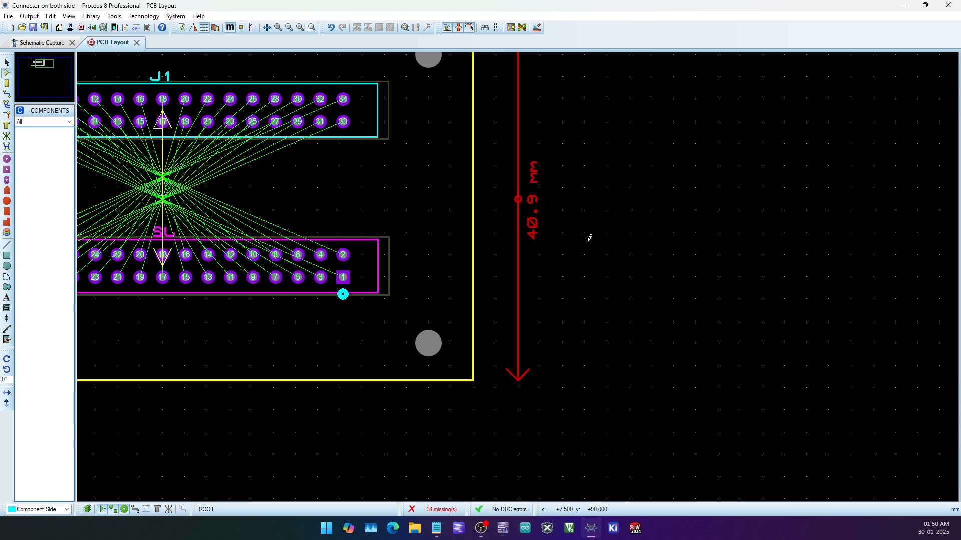
scroll(586, 233, down, 3)
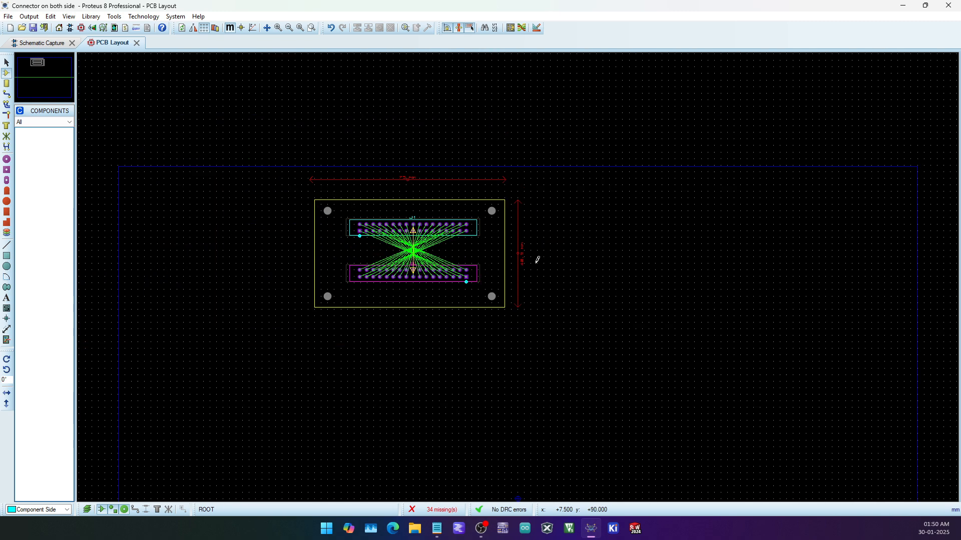
Step: Move the 75 mm horizontal dimension down so it sits just above the board's upper edge
scroll(535, 258, up, 1)
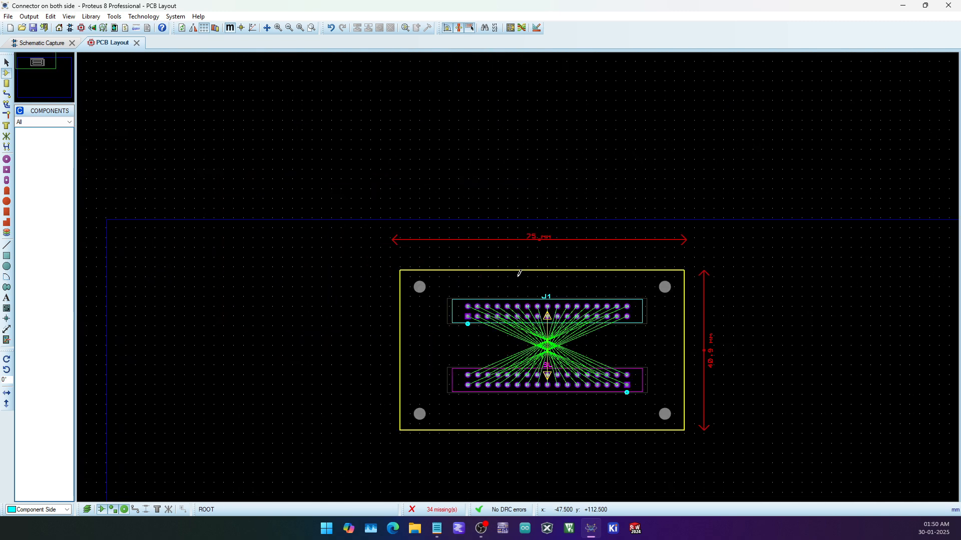
click(609, 244)
drag(613, 246, 609, 264)
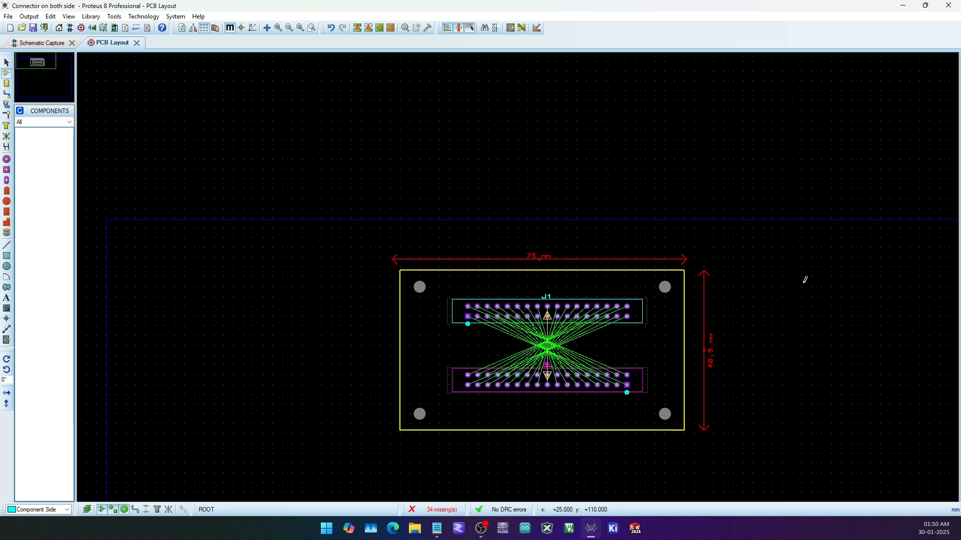
scroll(514, 275, up, 3)
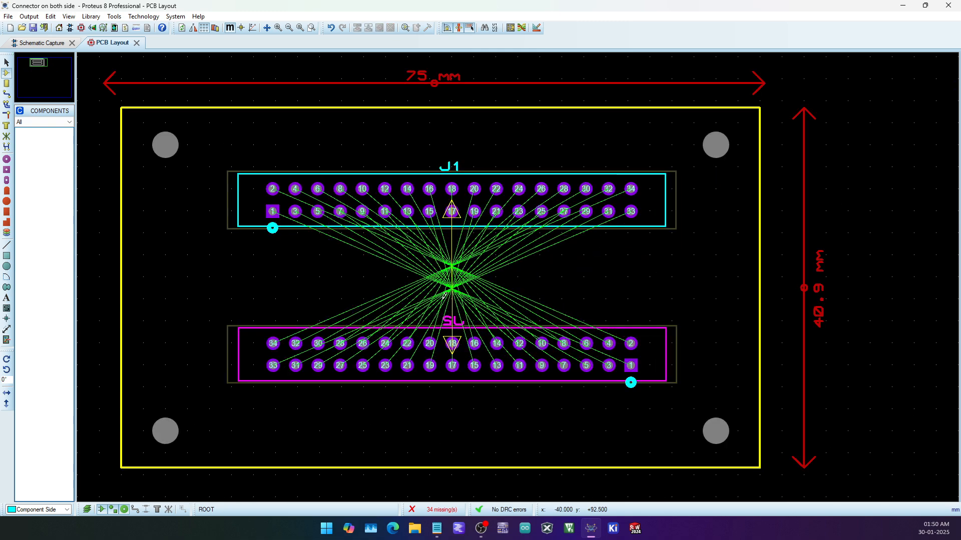
Step: Inspect the unrouted board with its connectors and mounting holes in the 3D Visualizer, then return to the PCB layout
click(93, 28)
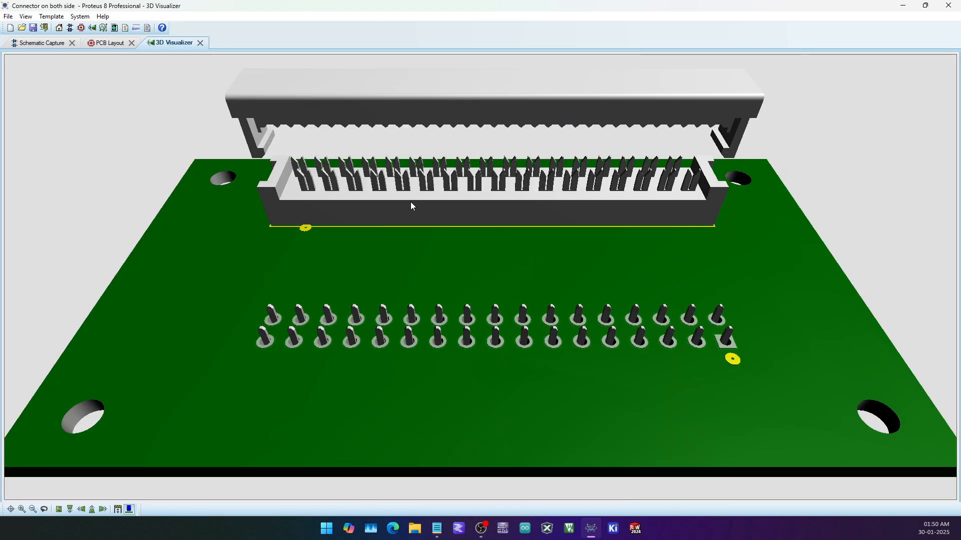
middle_click(457, 232)
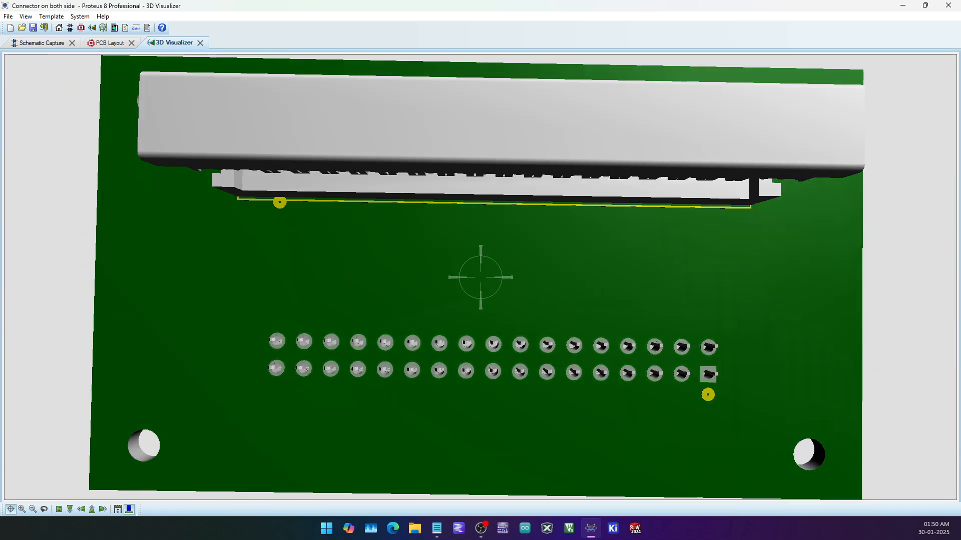
key(Escape)
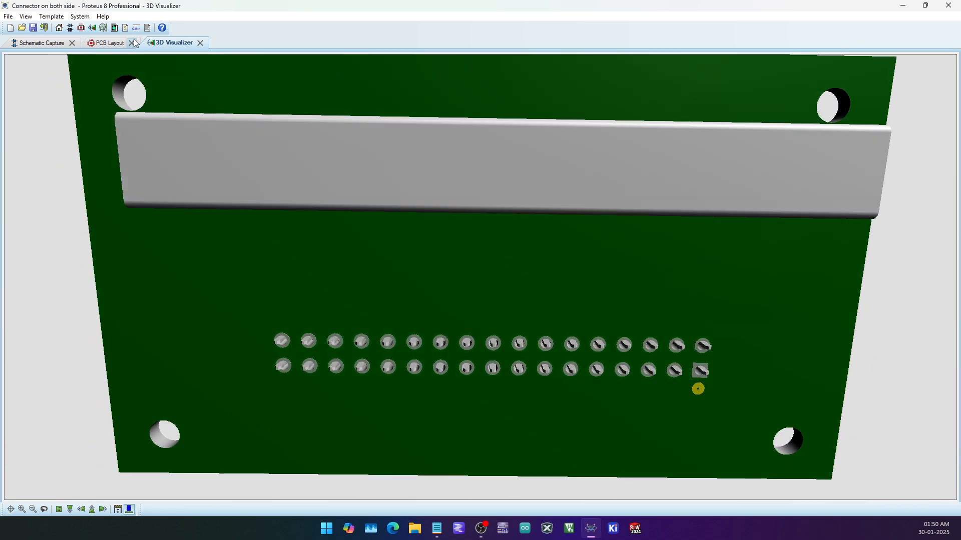
click(200, 42)
click(133, 136)
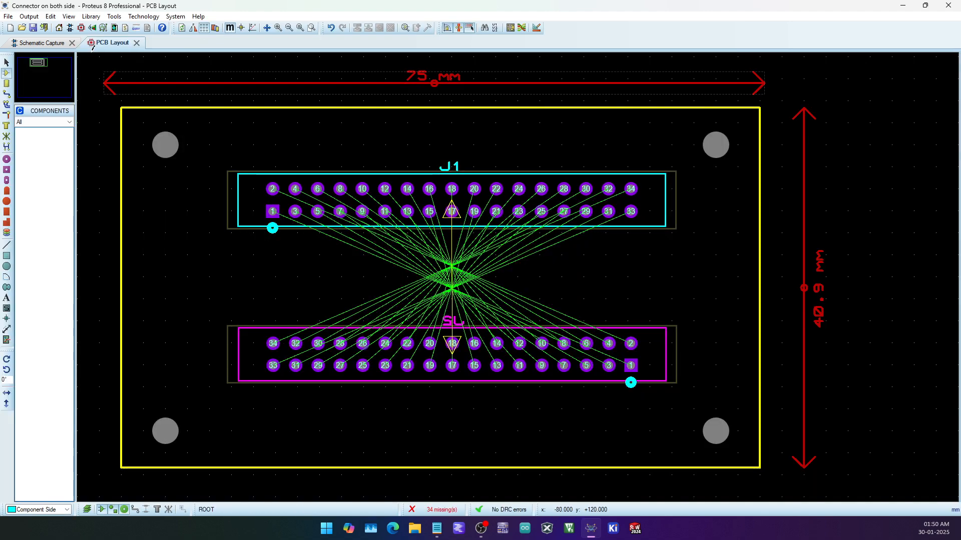
Step: Choose the DEFAULT trace style and accept its 20th width with the Update Defaults option
click(7, 93)
double_click(33, 121)
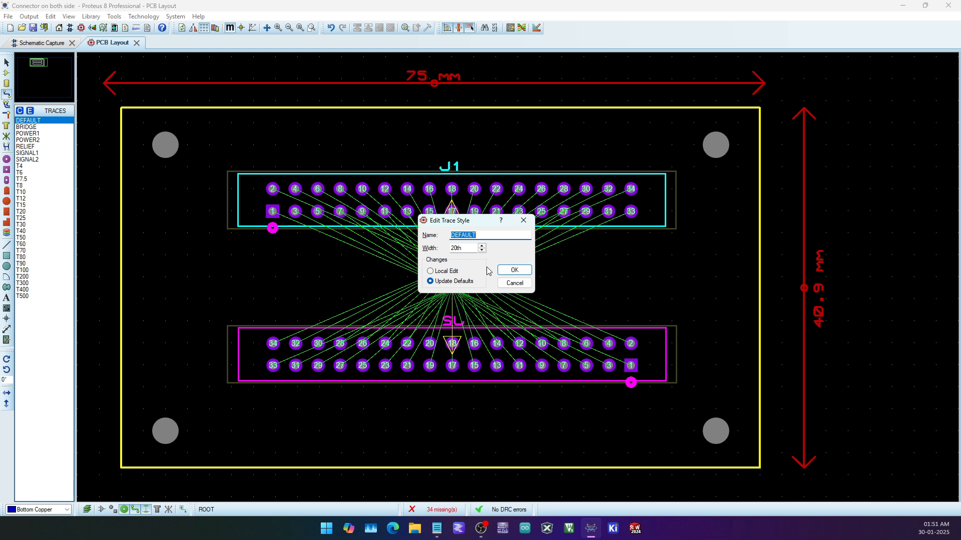
click(514, 270)
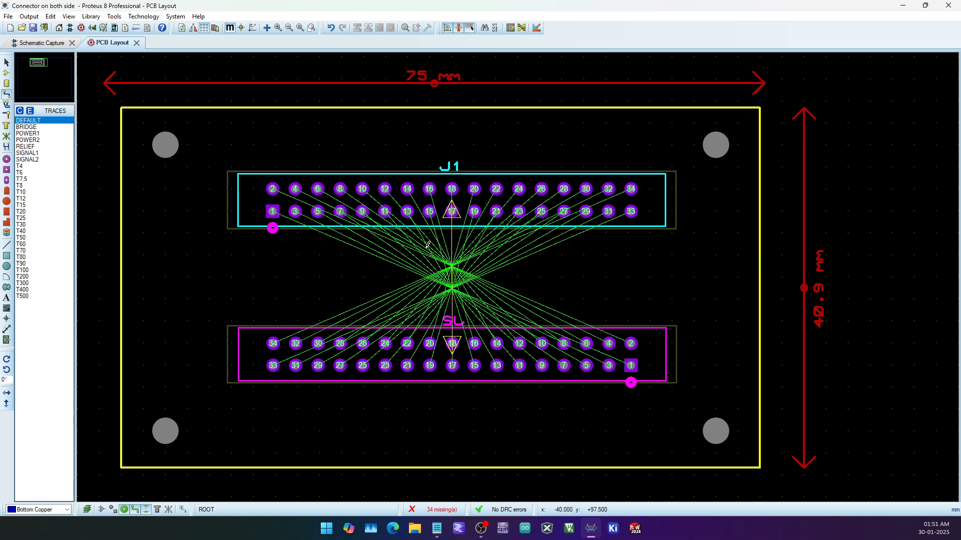
Step: Auto-route all connections between the two connectors using the basic automatic schedule and the default router settings
click(114, 16)
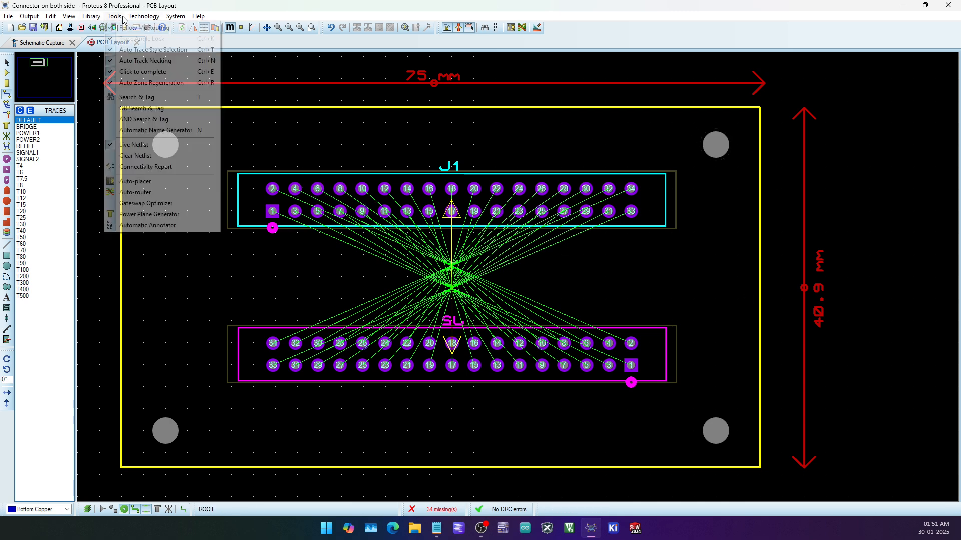
click(148, 197)
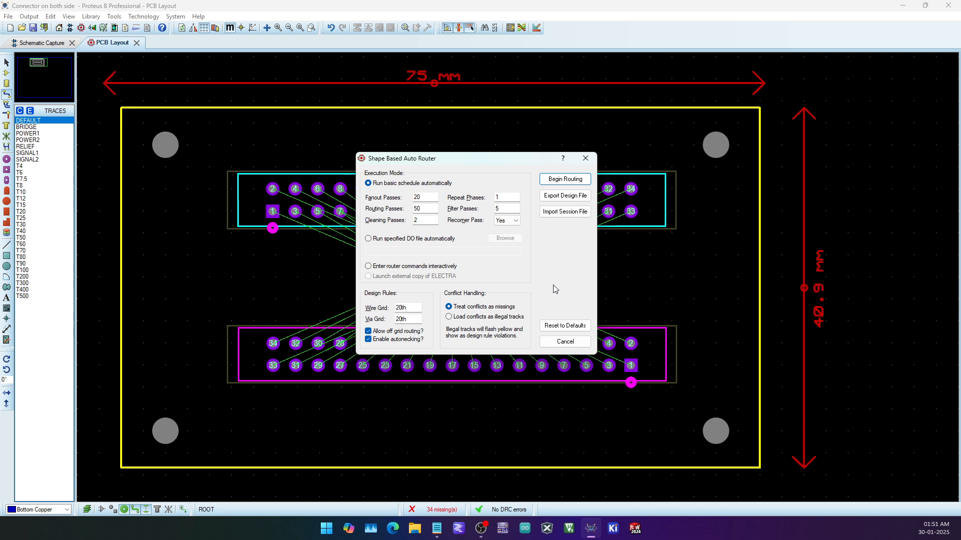
click(565, 179)
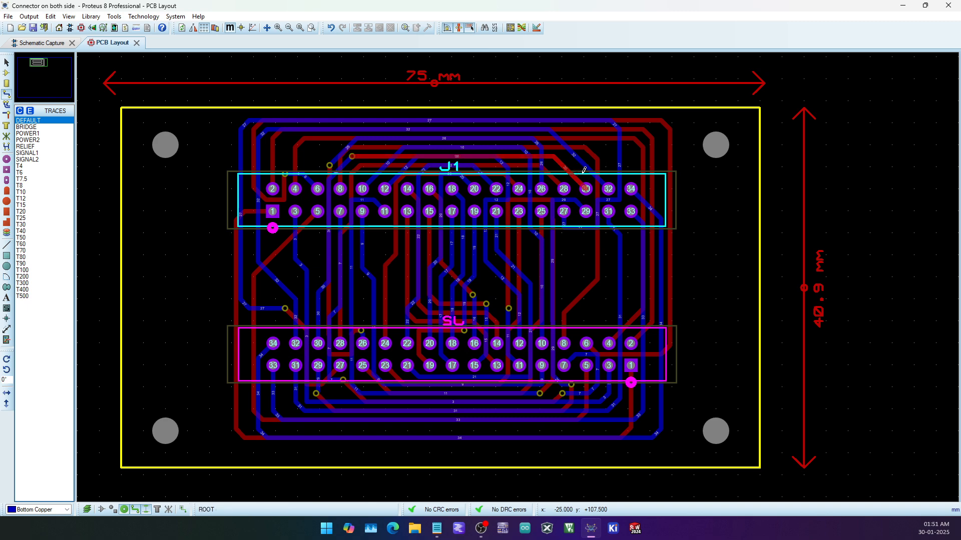
click(173, 142)
key(space)
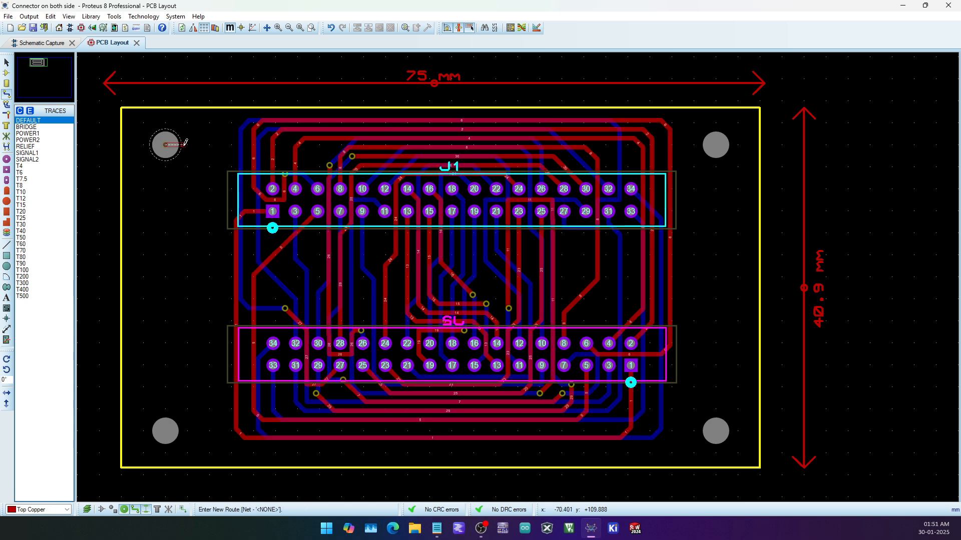
click(171, 142)
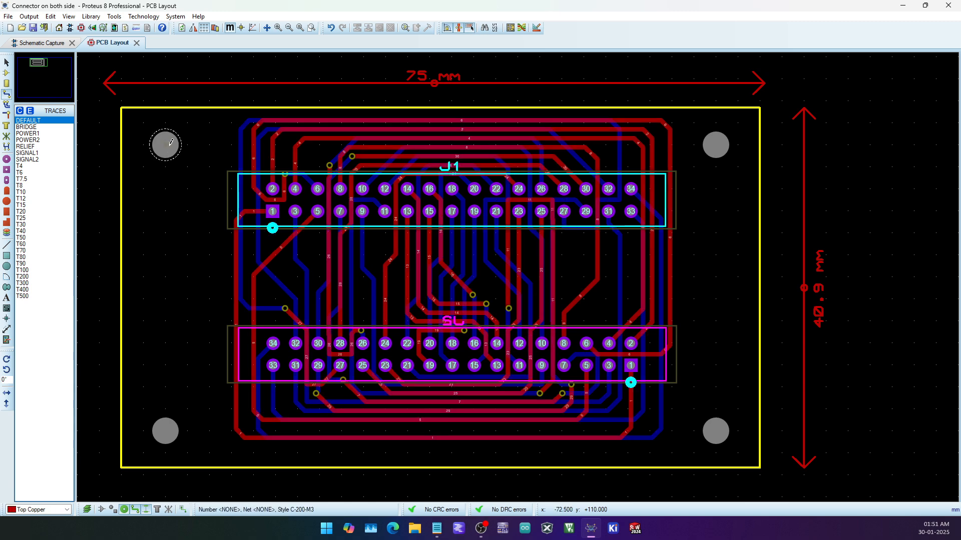
Step: Move the upper-left and lower-left mounting holes about 2.5 mm inward, keeping them vertically aligned
click(7, 63)
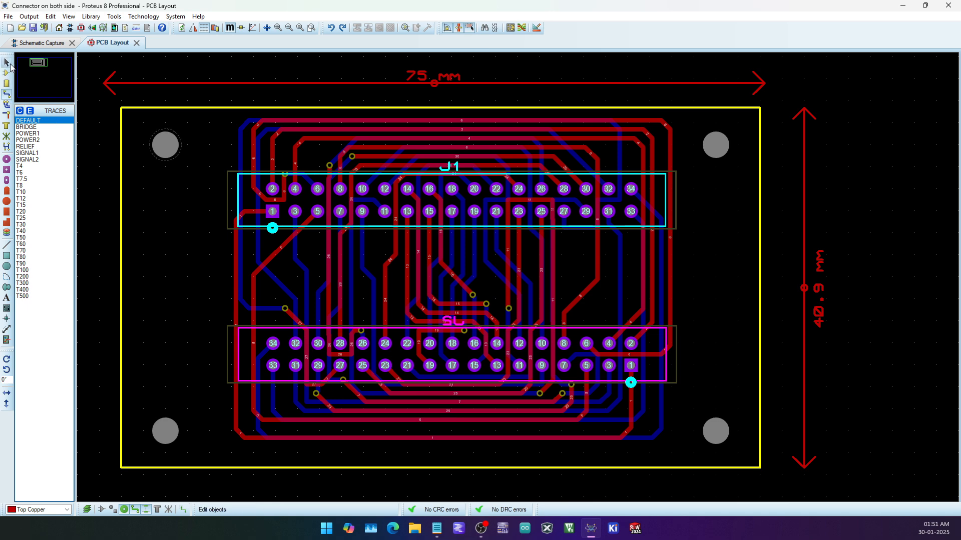
click(163, 145)
drag(163, 145, 185, 145)
click(166, 430)
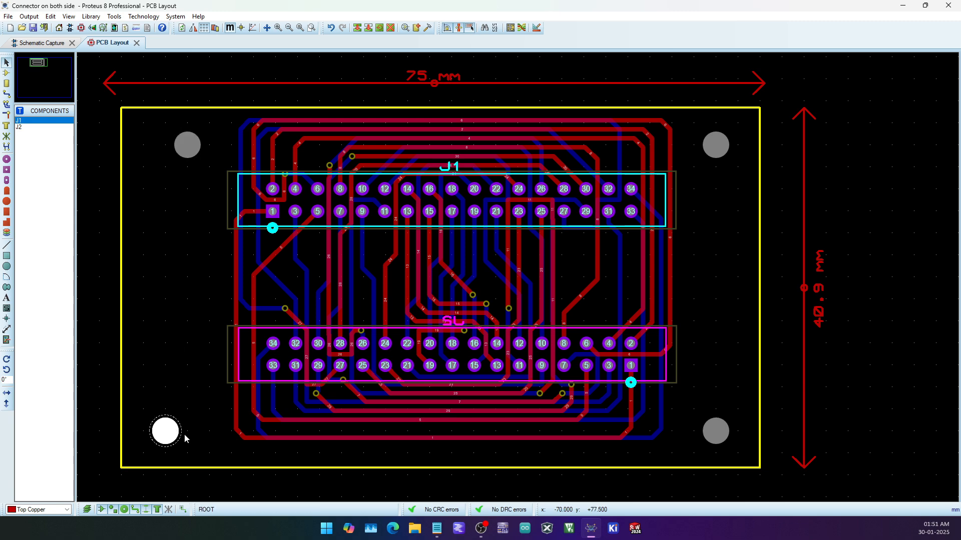
drag(168, 431, 189, 430)
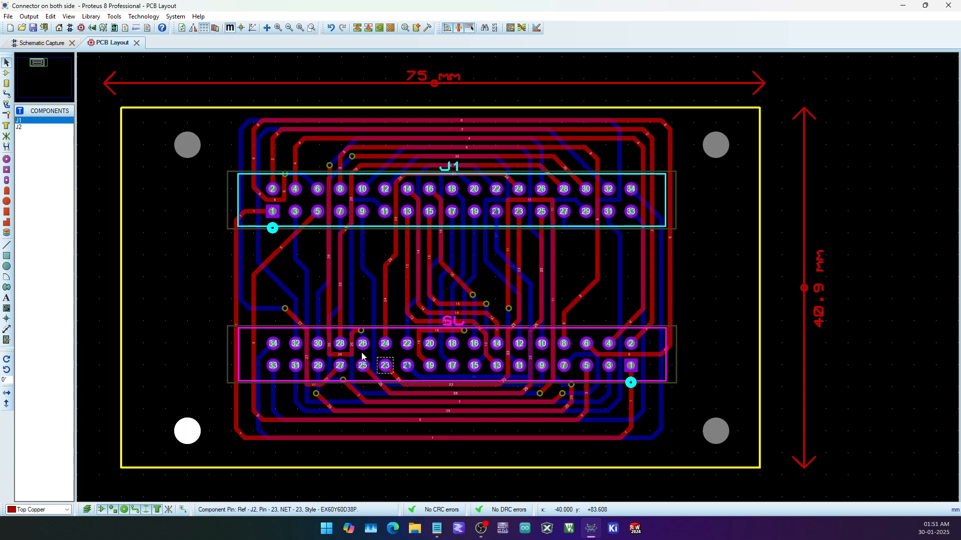
Step: Move the board outline's left edge about 2.5 mm inward and shorten the horizontal dimension above it to 70 mm
click(122, 270)
drag(122, 279, 144, 280)
click(107, 84)
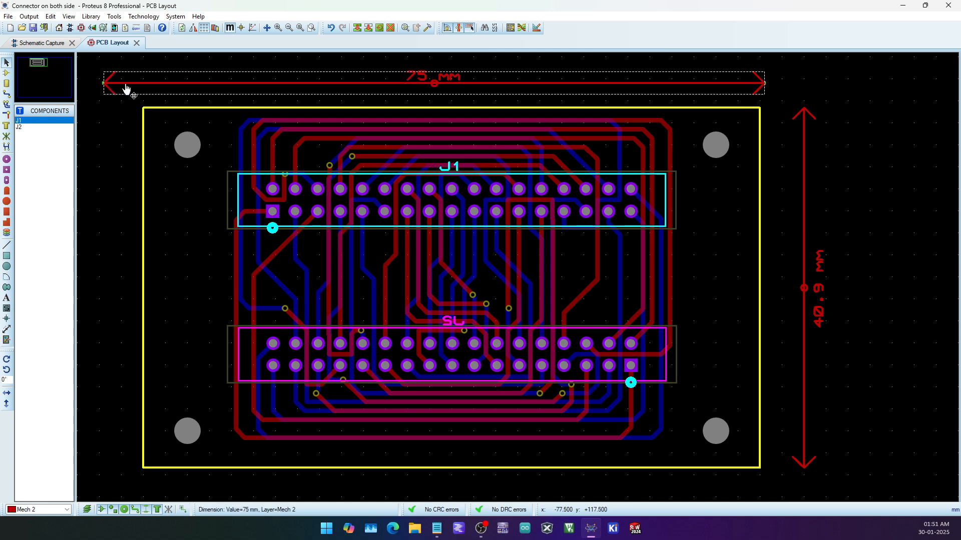
mouse_move(126, 89)
mouse_down()
mouse_move(150, 89)
mouse_move(134, 89)
mouse_up()
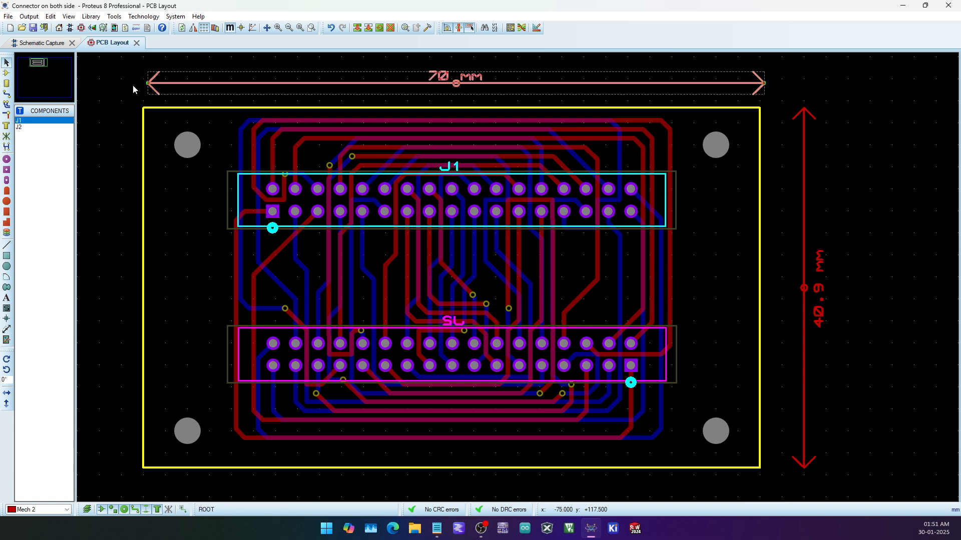
click(113, 134)
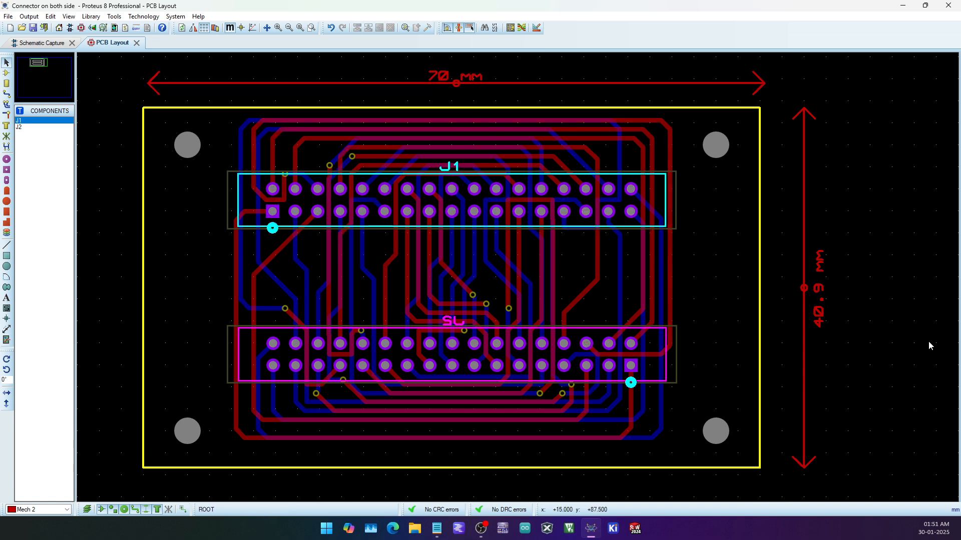
Step: Examine the routed board in the 3D Visualizer, including a straight-on view of the side carrying connector J2
click(96, 29)
middle_click(641, 244)
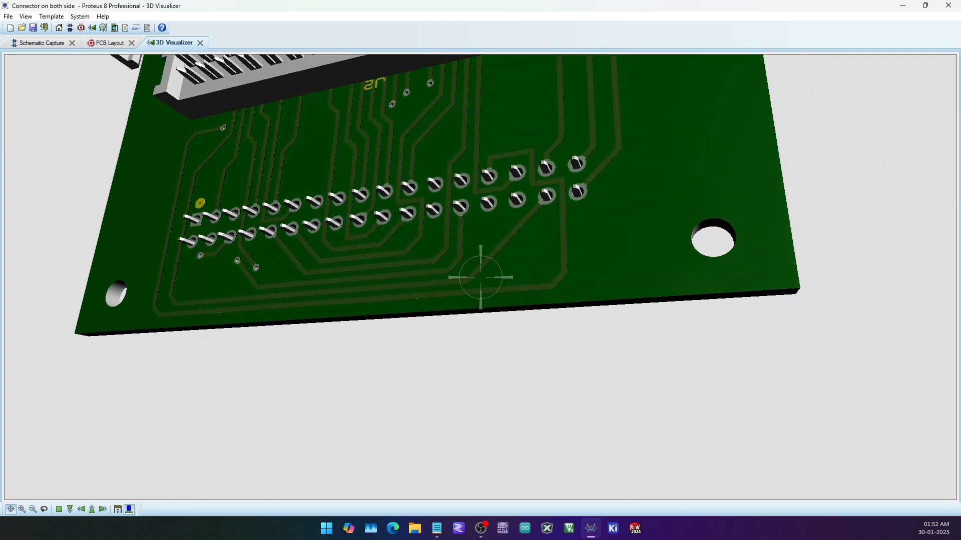
right_click(480, 277)
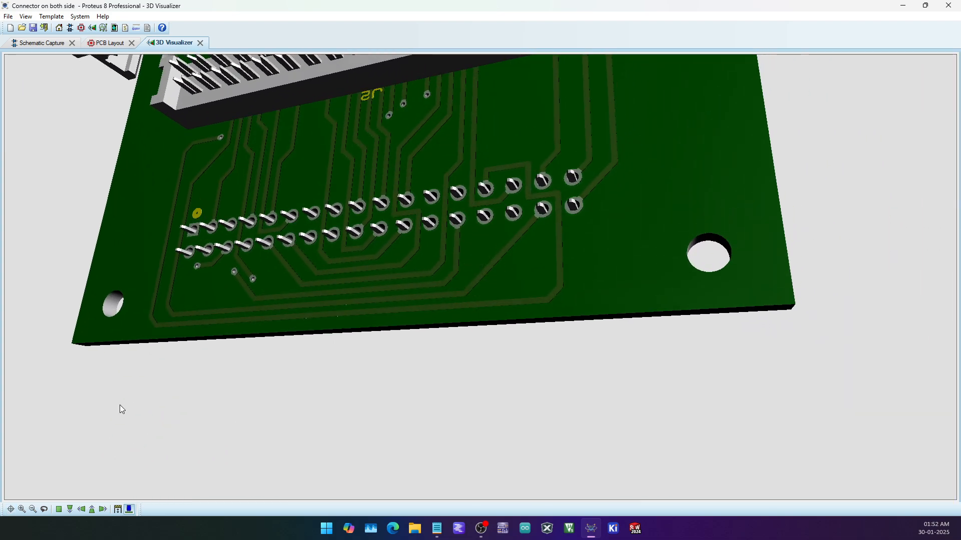
click(60, 509)
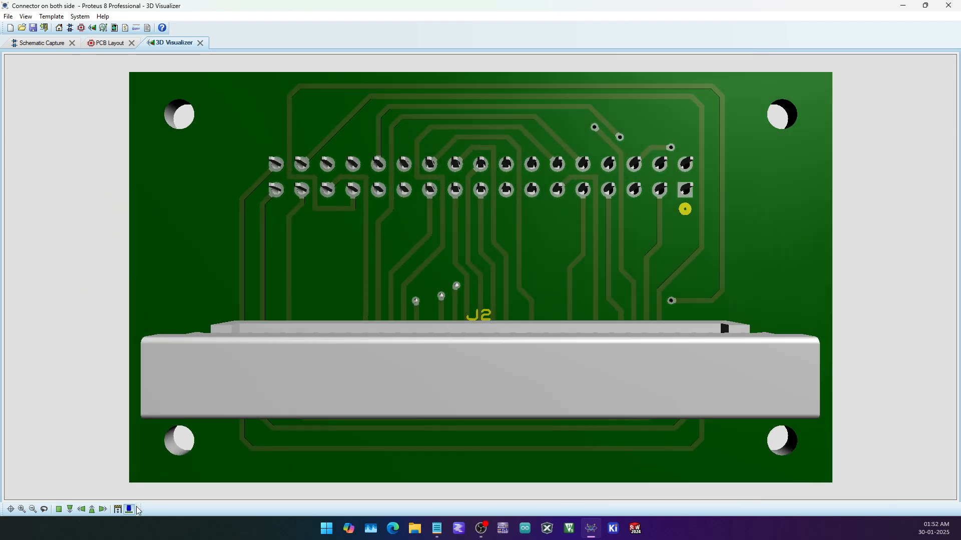
Step: Examine the traces on both sides of the bare board with the component models hidden, and restore the models
click(131, 513)
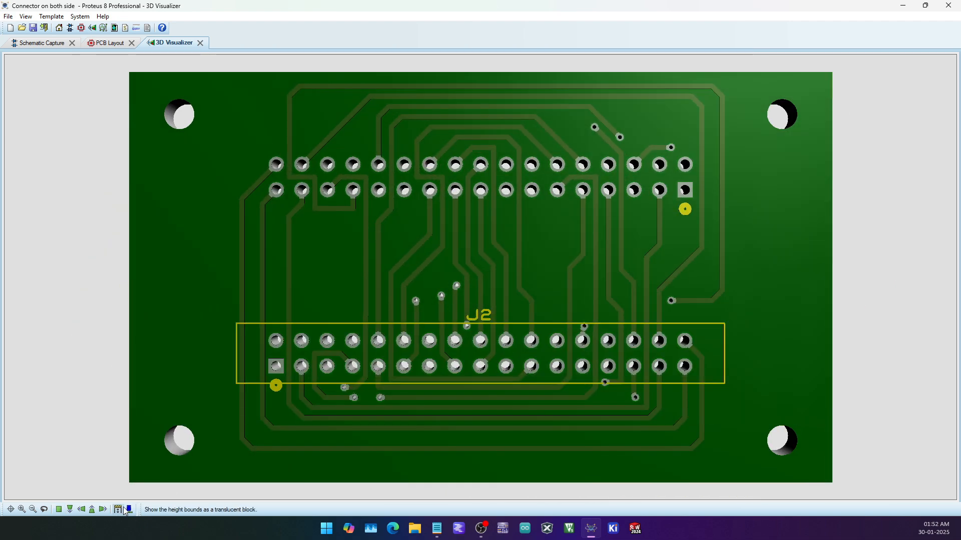
click(44, 510)
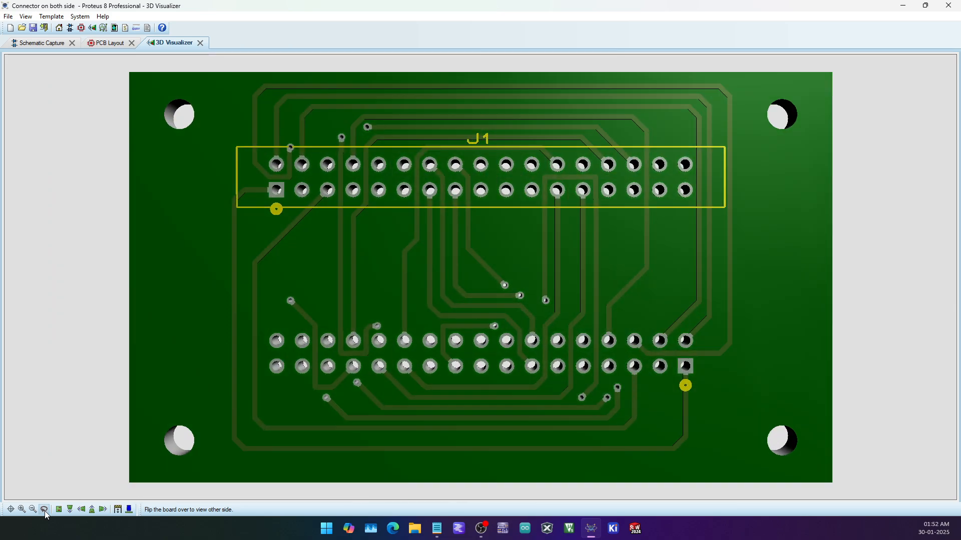
click(44, 511)
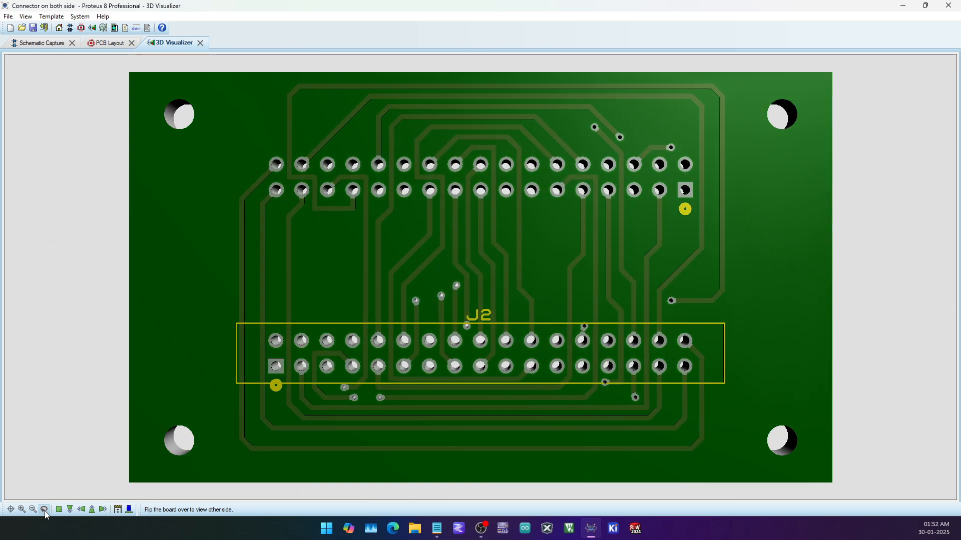
click(44, 511)
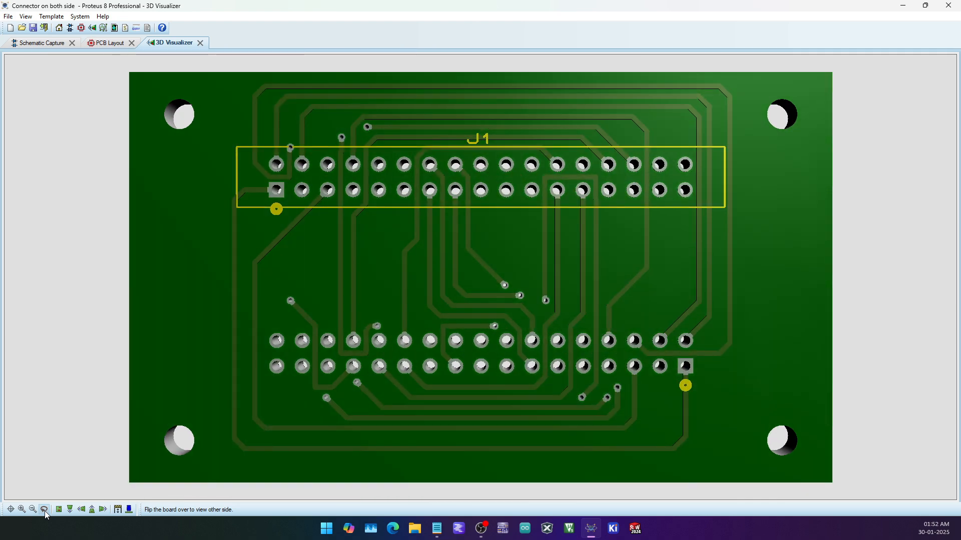
click(129, 510)
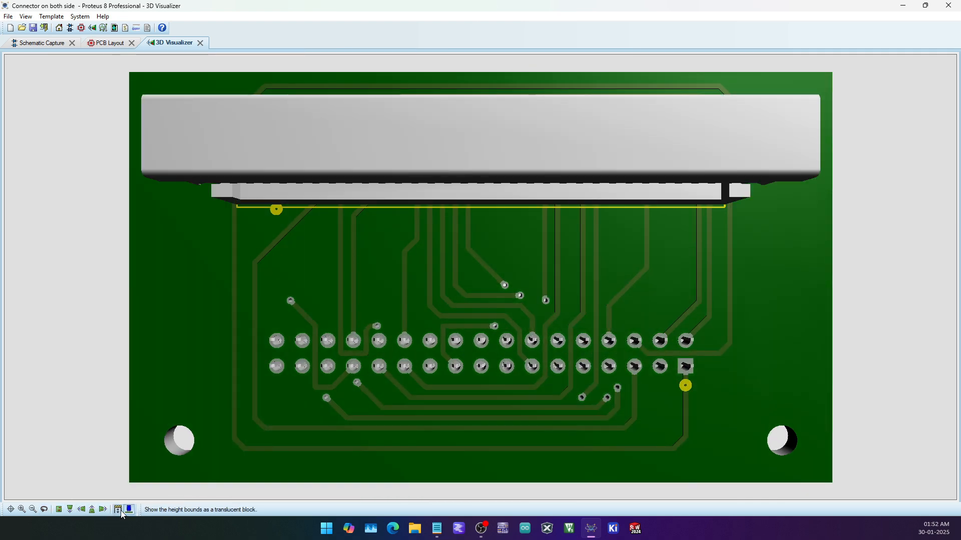
click(118, 510)
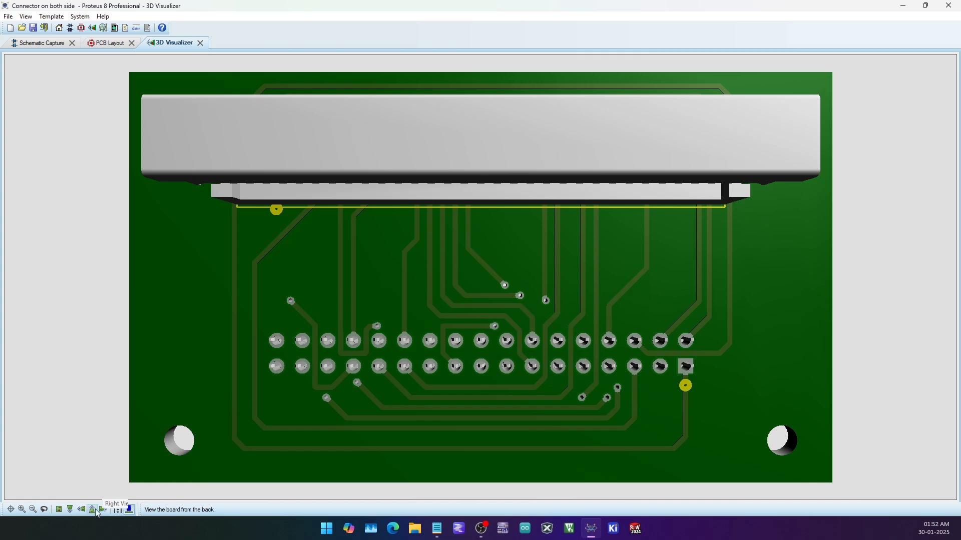
Step: Inspect the 3D board from the back, left, front and top, and orbit to an edge-on view of both connectors
click(95, 509)
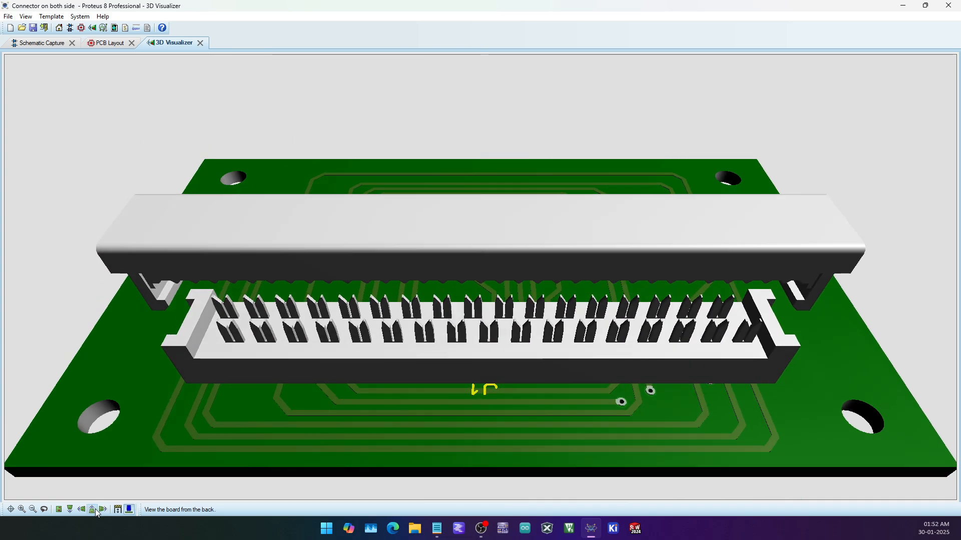
click(83, 509)
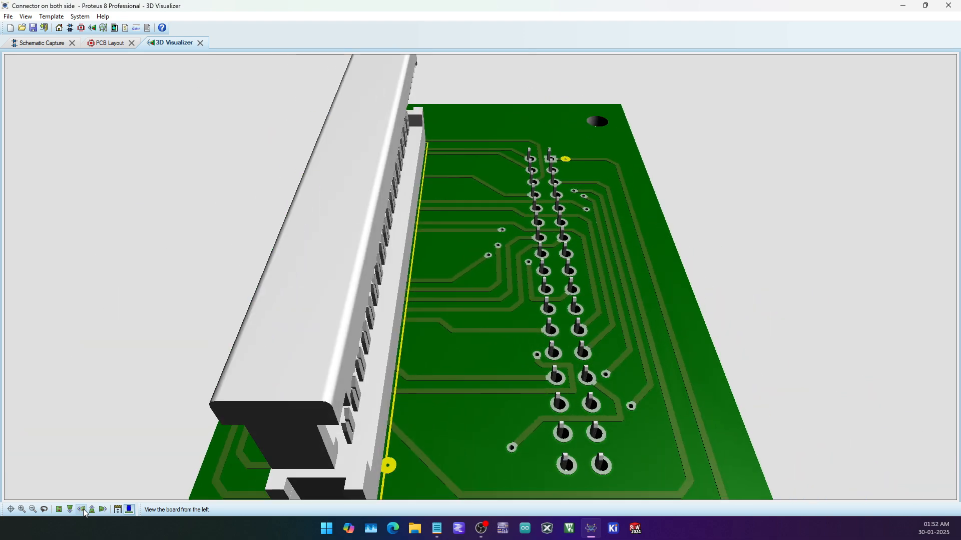
click(72, 509)
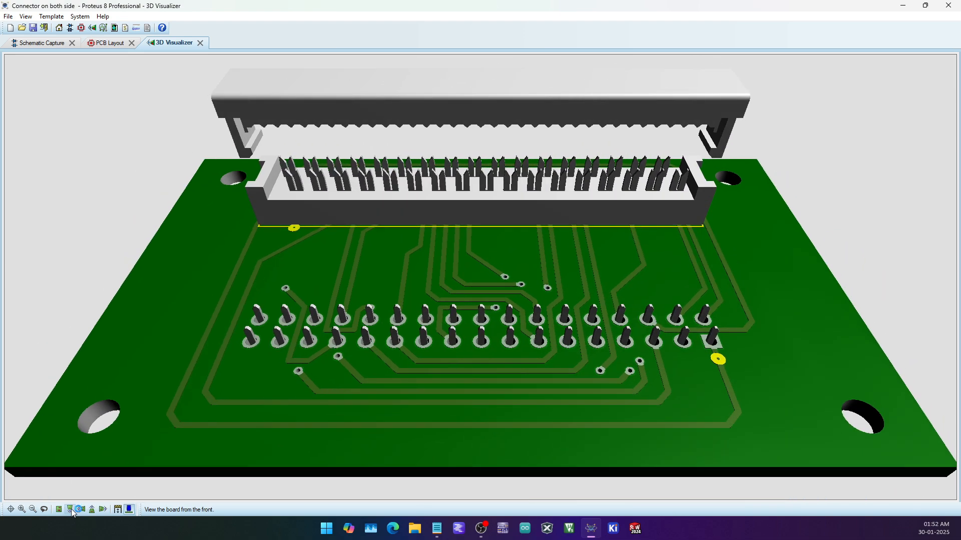
click(57, 509)
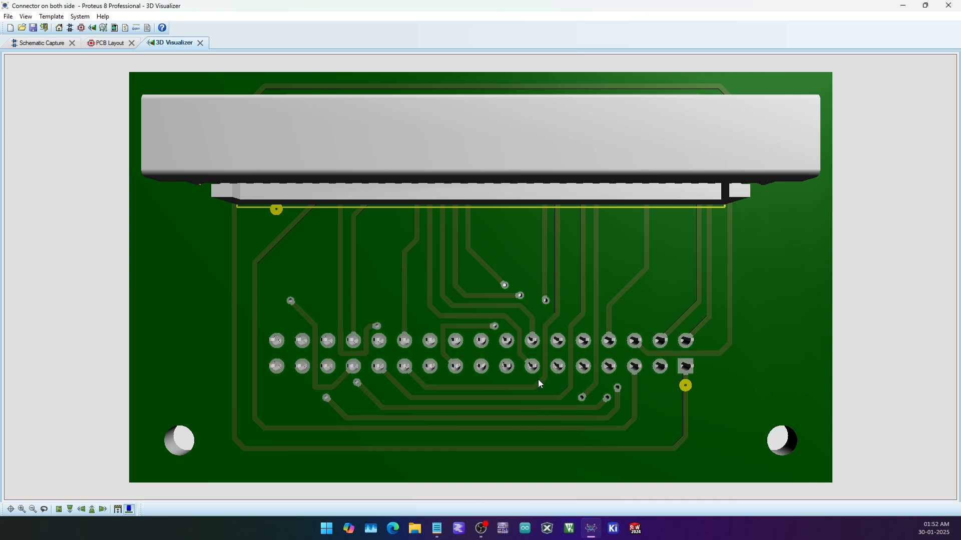
drag(539, 379, 508, 260)
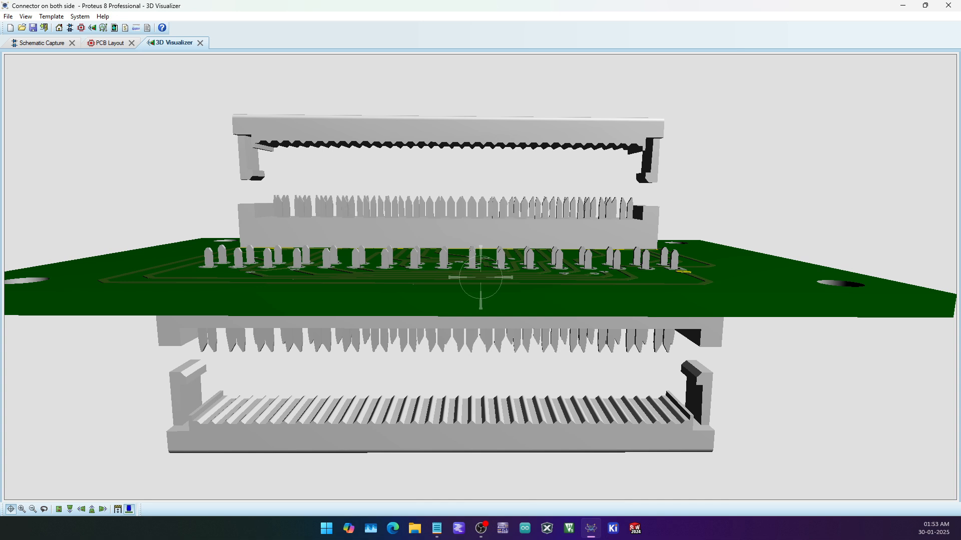
key(Escape)
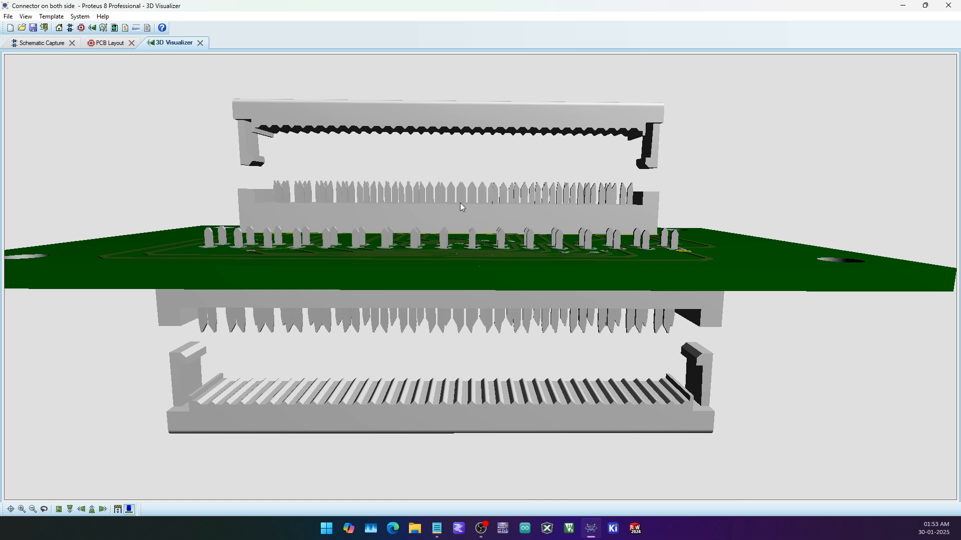
scroll(460, 203, down, 2)
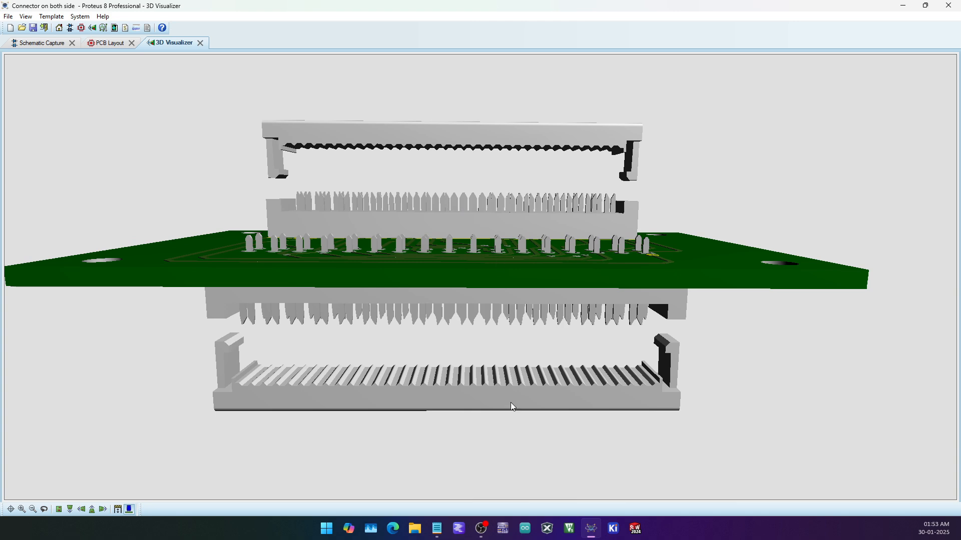
click(447, 236)
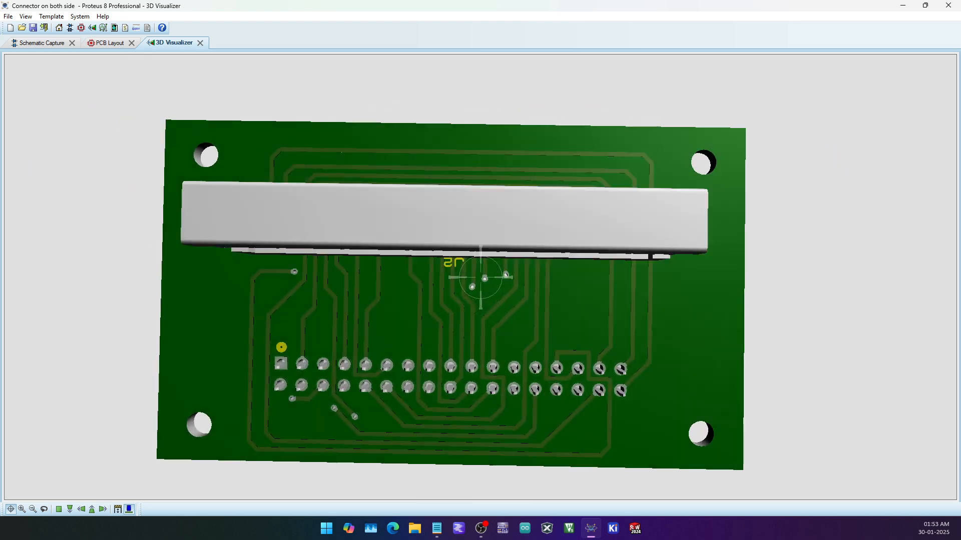
mouse_move(480, 277)
mouse_down()
mouse_move(481, 255)
mouse_move(480, 277)
mouse_up()
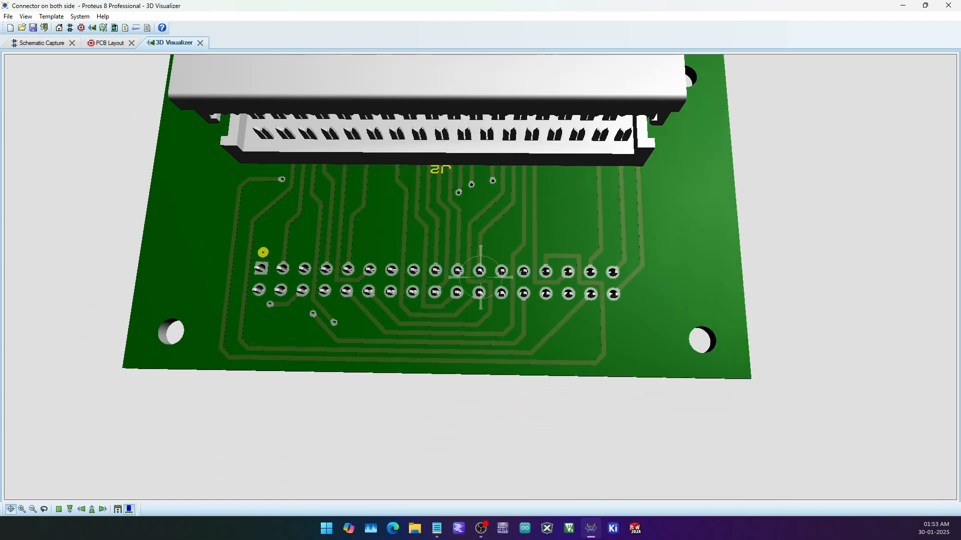
mouse_move(480, 277)
mouse_down()
mouse_move(483, 228)
mouse_move(478, 285)
mouse_up()
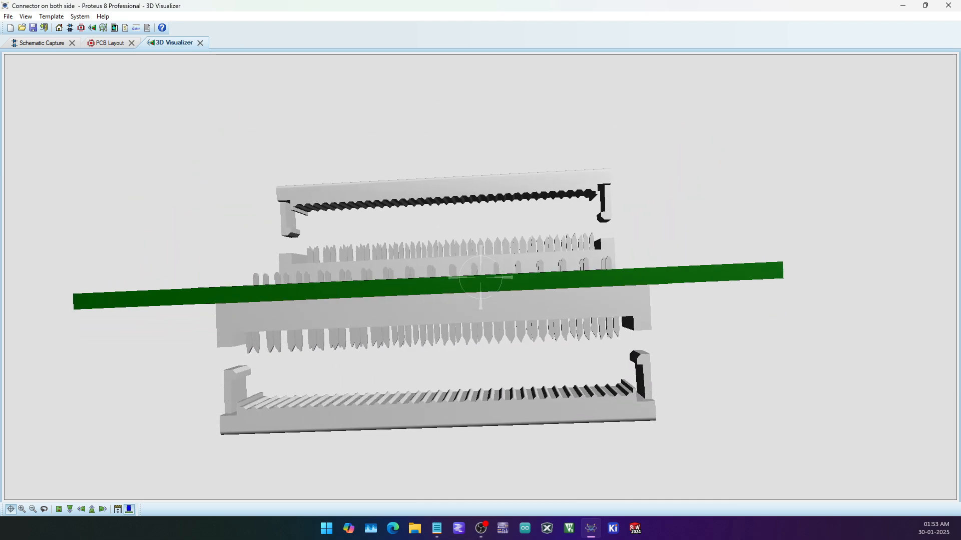
Step: Export the PCB layout as a STEP AP214 3D M-CAD file named "Connector on both side" to the Desktop folder
click(117, 43)
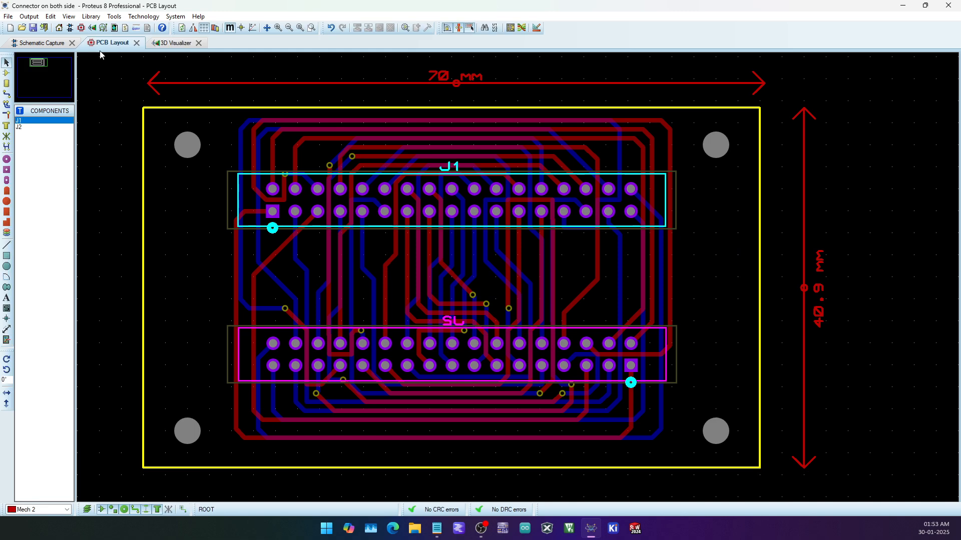
click(29, 17)
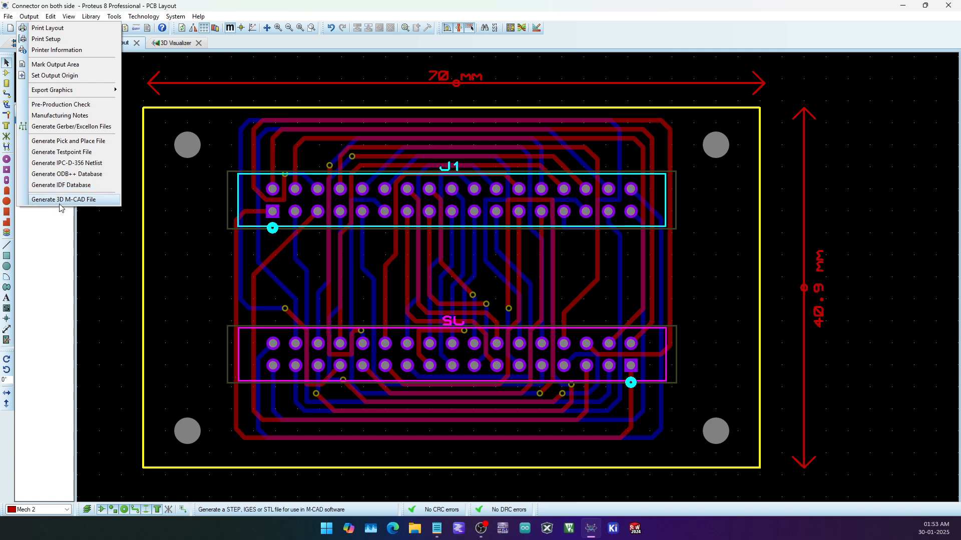
click(87, 200)
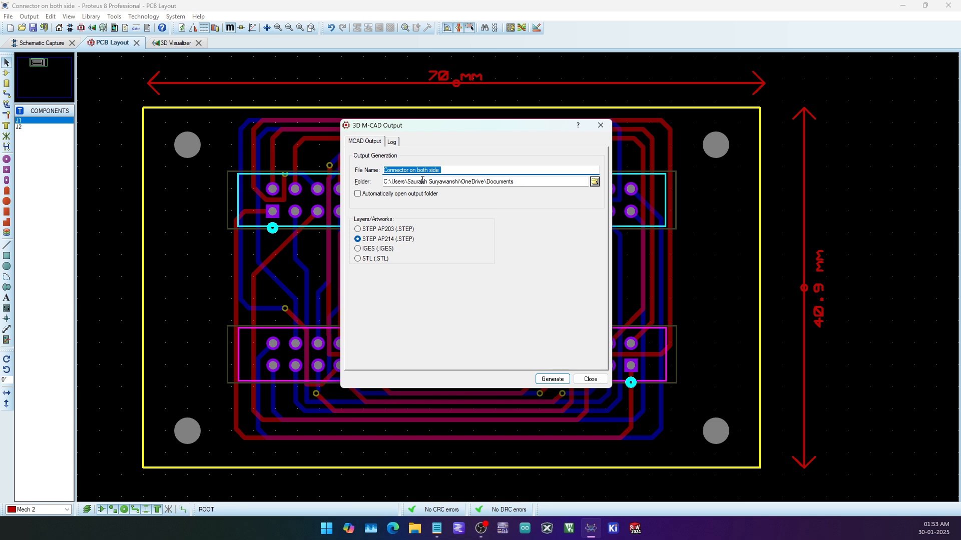
click(594, 182)
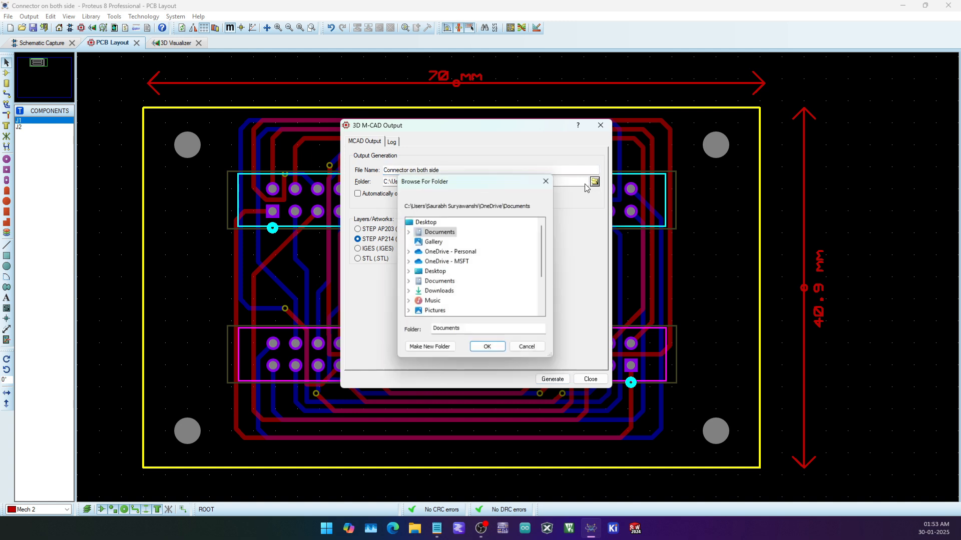
click(489, 349)
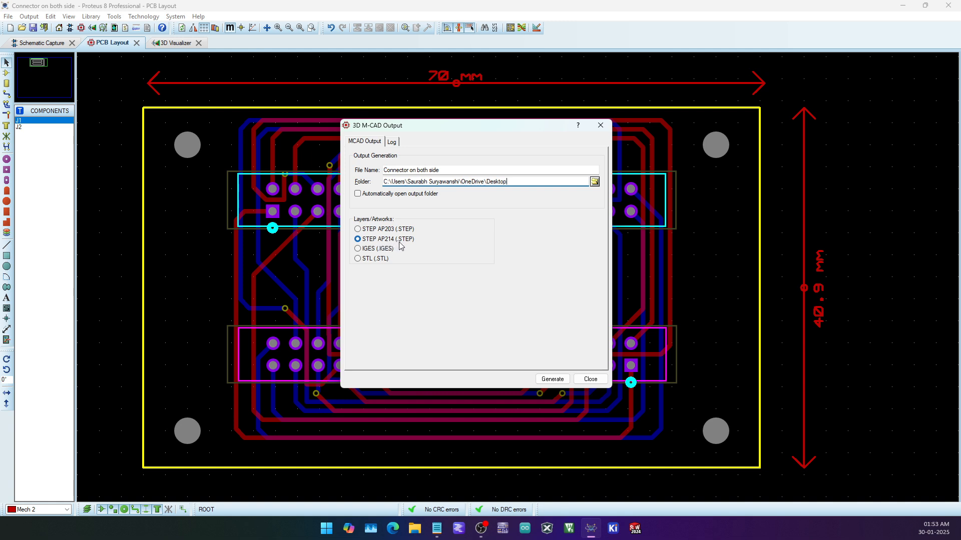
click(553, 380)
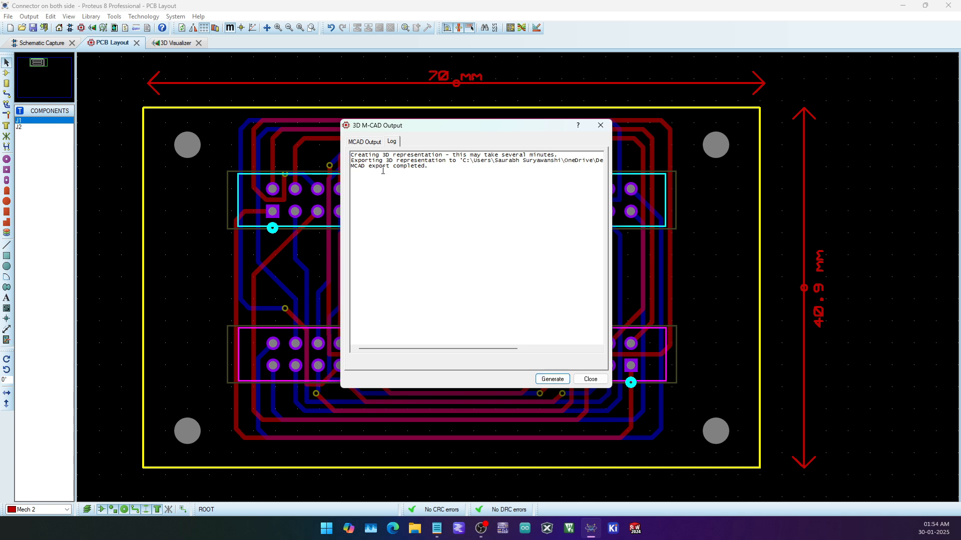
click(591, 378)
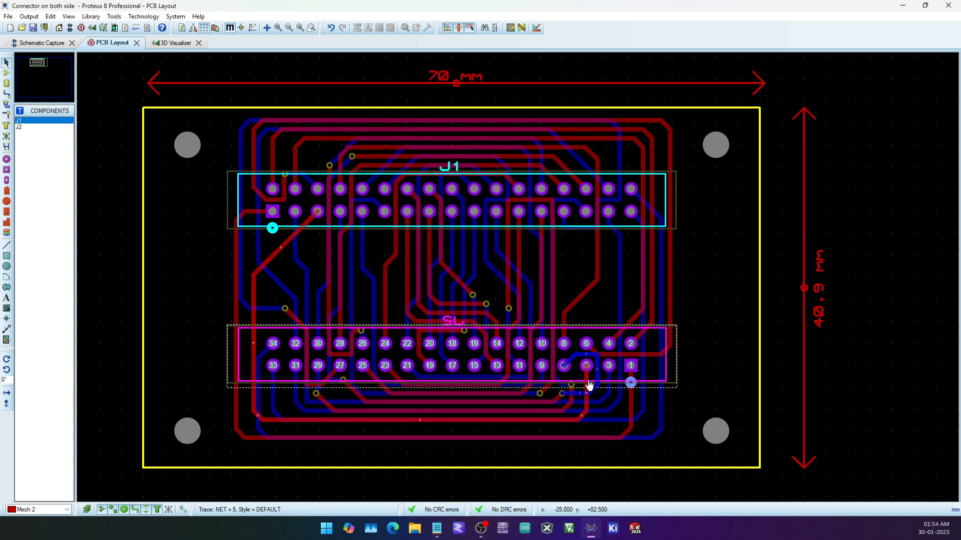
Step: Open the exported "Connector on both side.STEP" file from the Desktop folder in SOLIDWORKS and inspect the imported board assembly
click(415, 529)
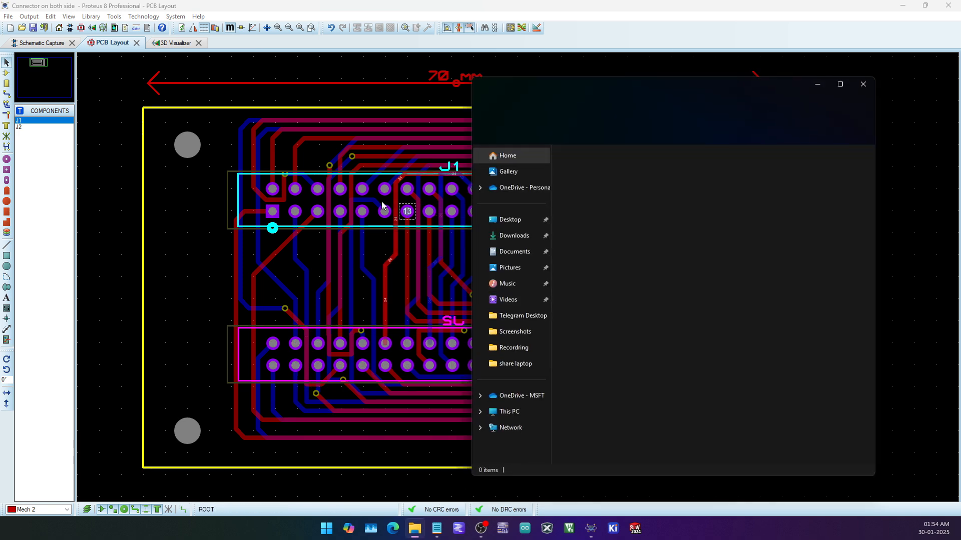
click(512, 220)
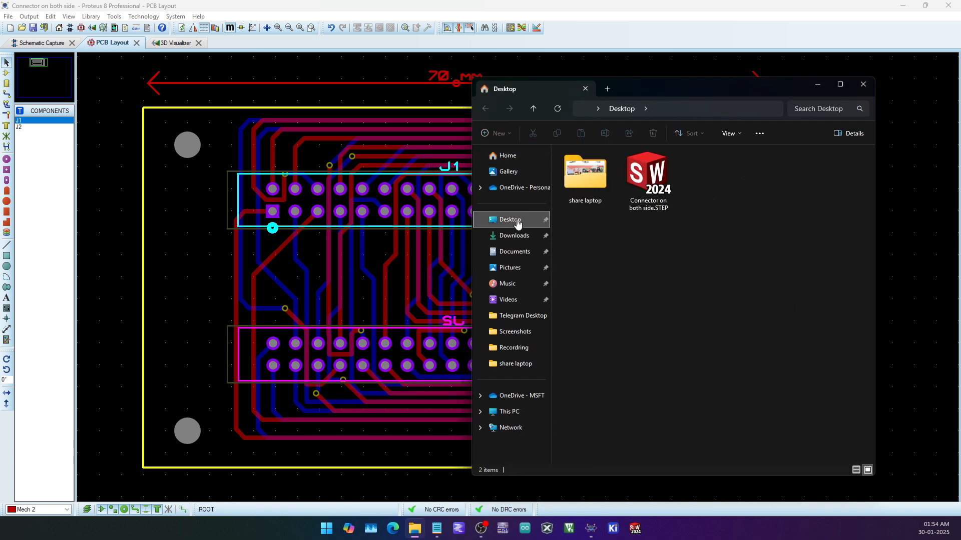
click(660, 189)
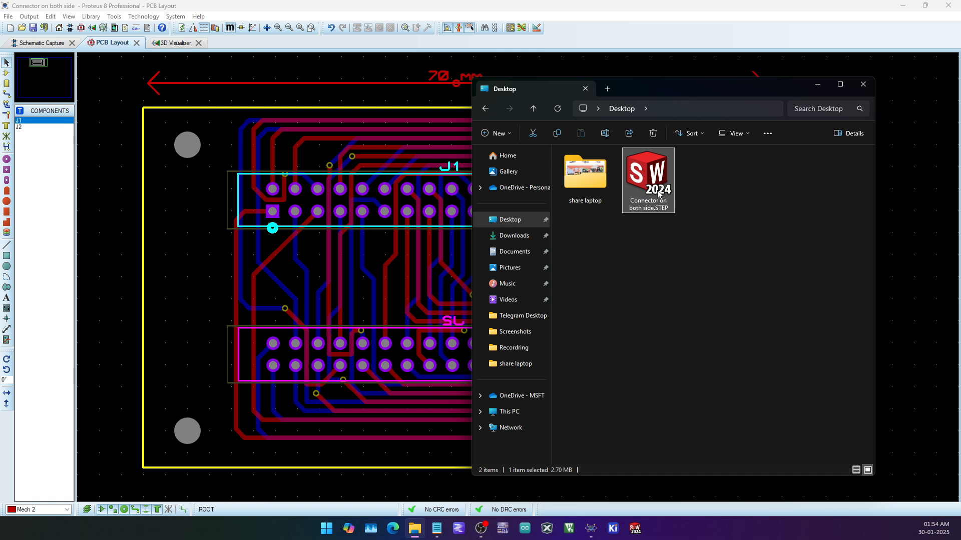
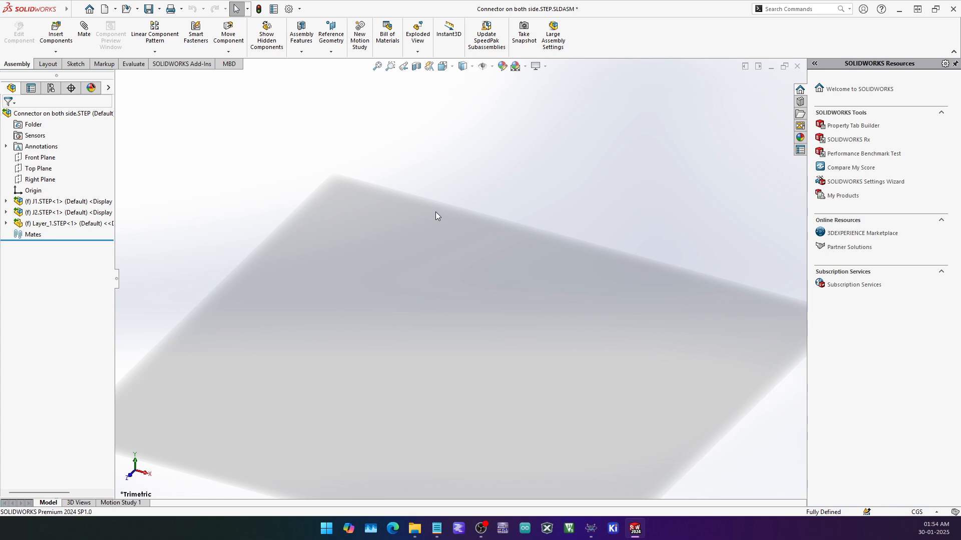
click(415, 529)
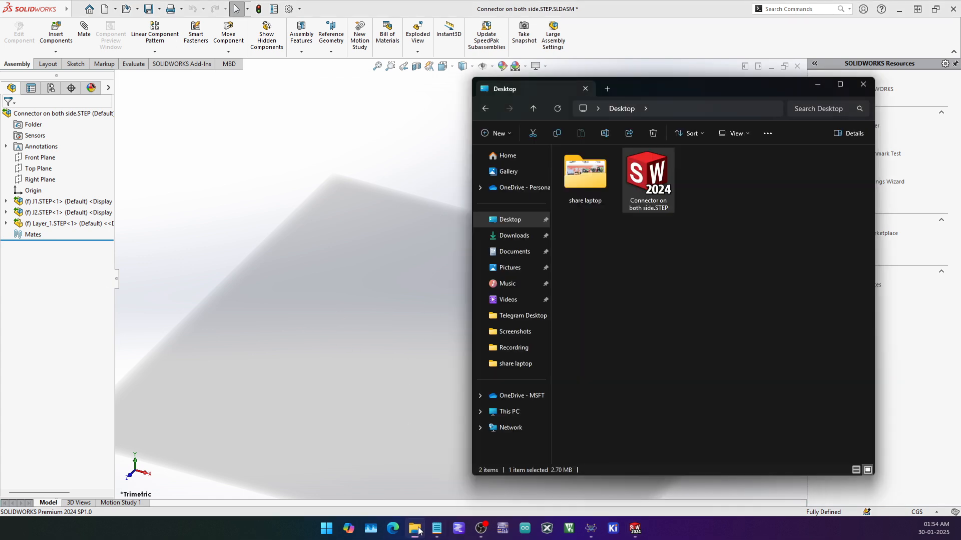
double_click(656, 176)
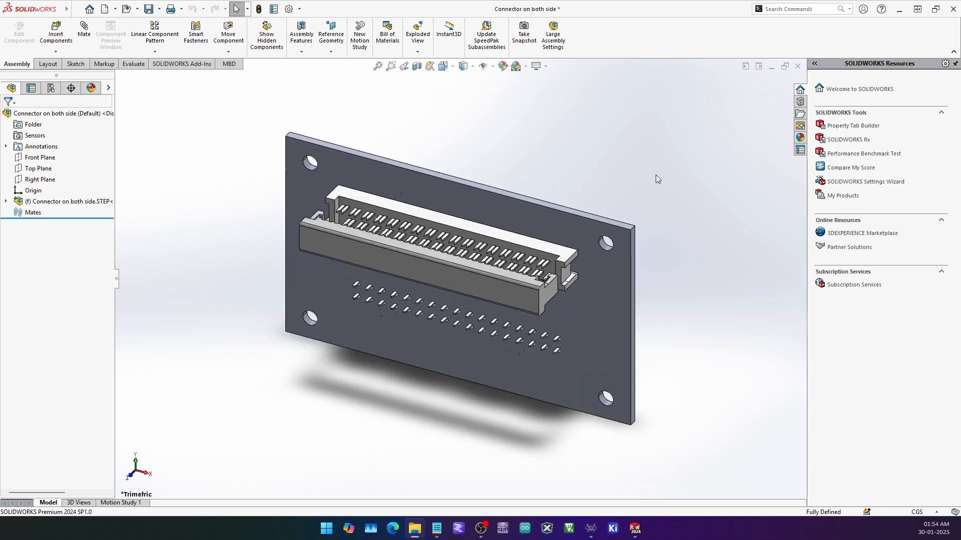
scroll(530, 280, down, 4)
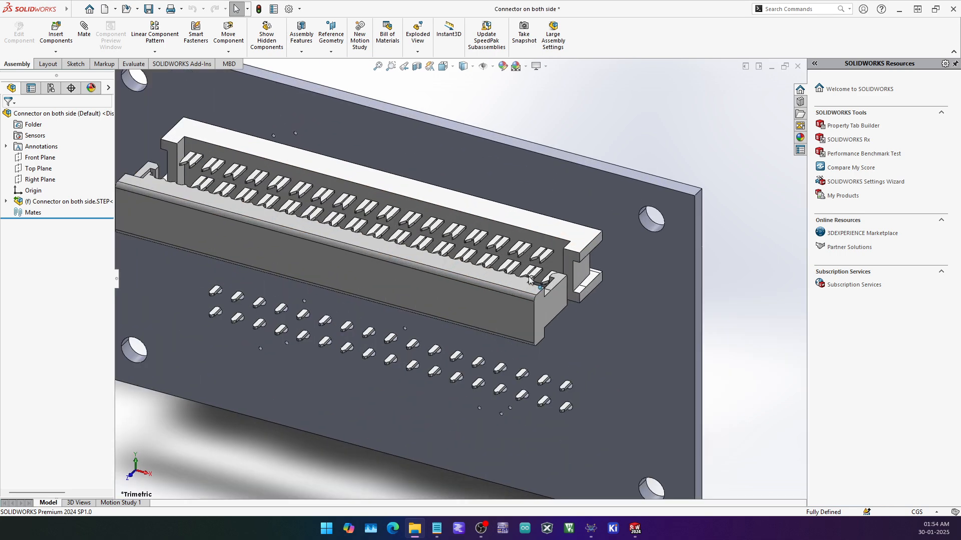
scroll(529, 279, up, 2)
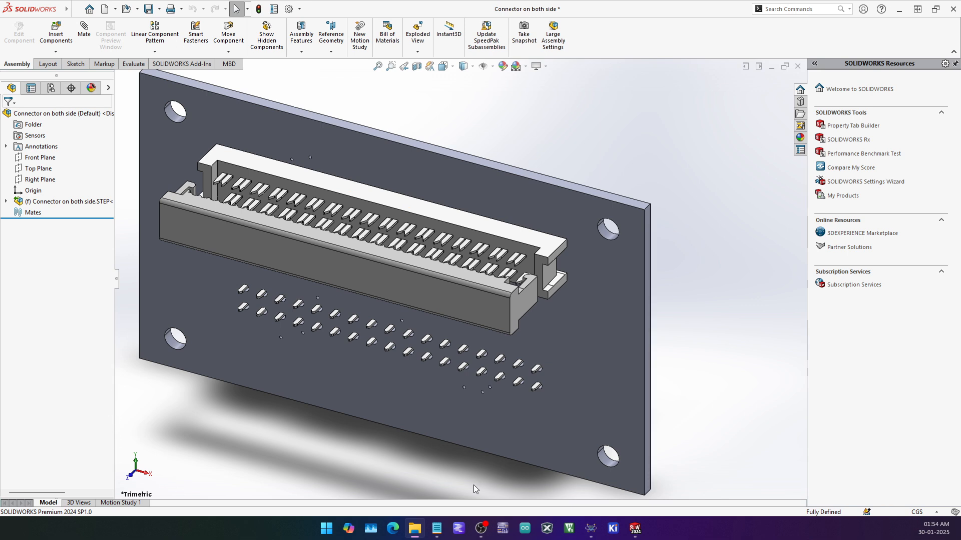
Step: Switch to Proteus and start a 2D graphics text near the board's lower-left corner, entering the designer's full name as the string
click(591, 529)
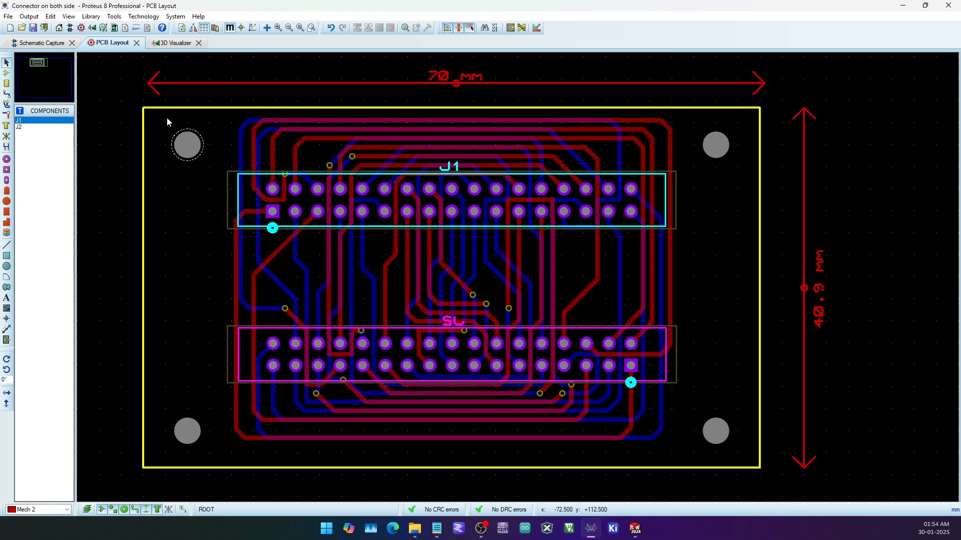
click(6, 299)
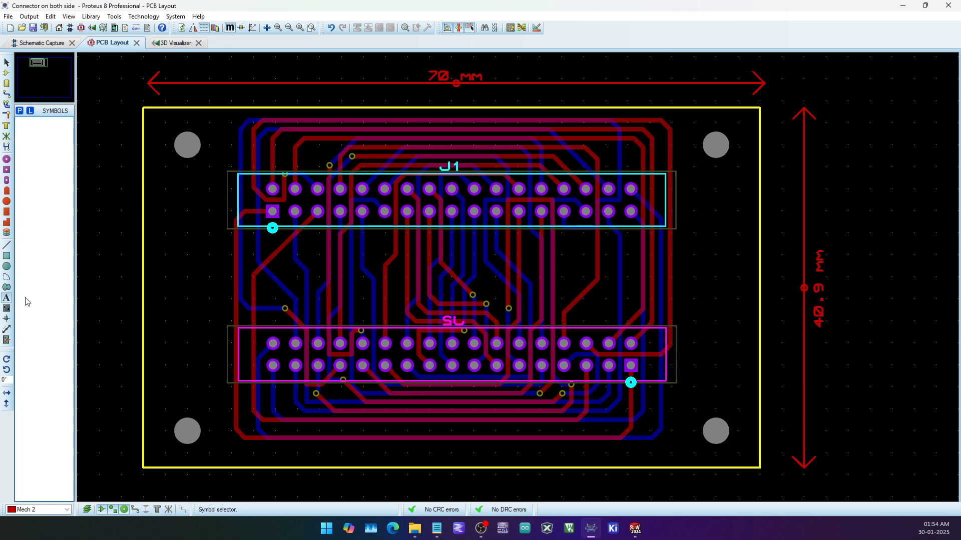
click(265, 440)
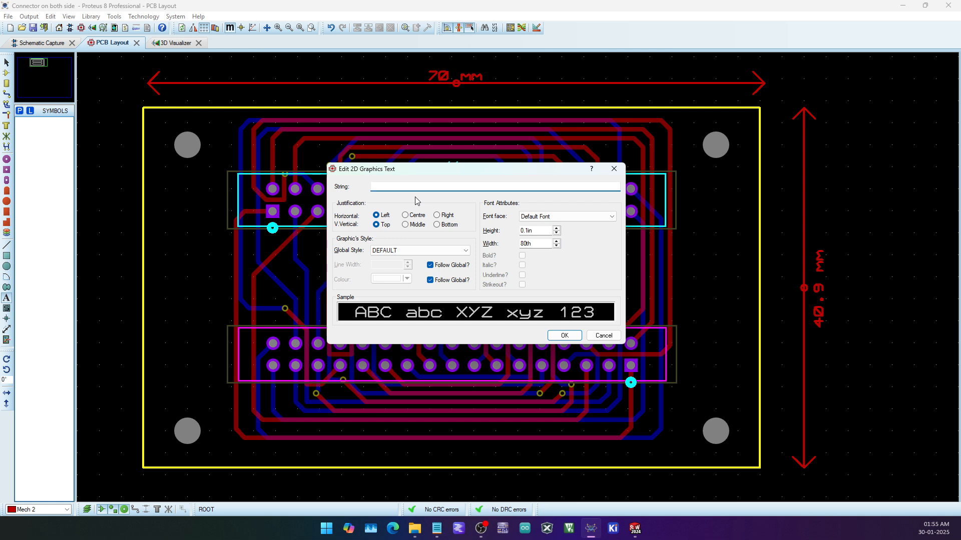
text(Saurab)
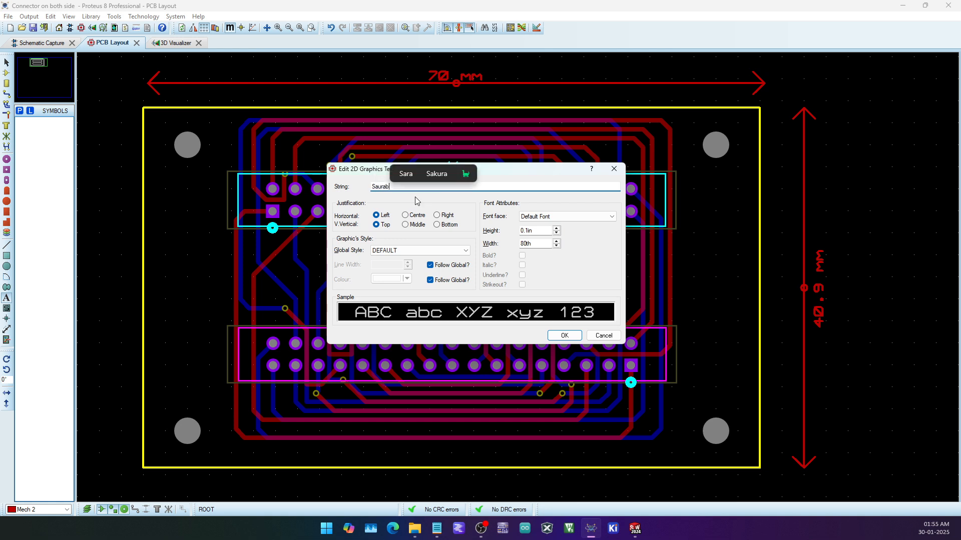
text(h)
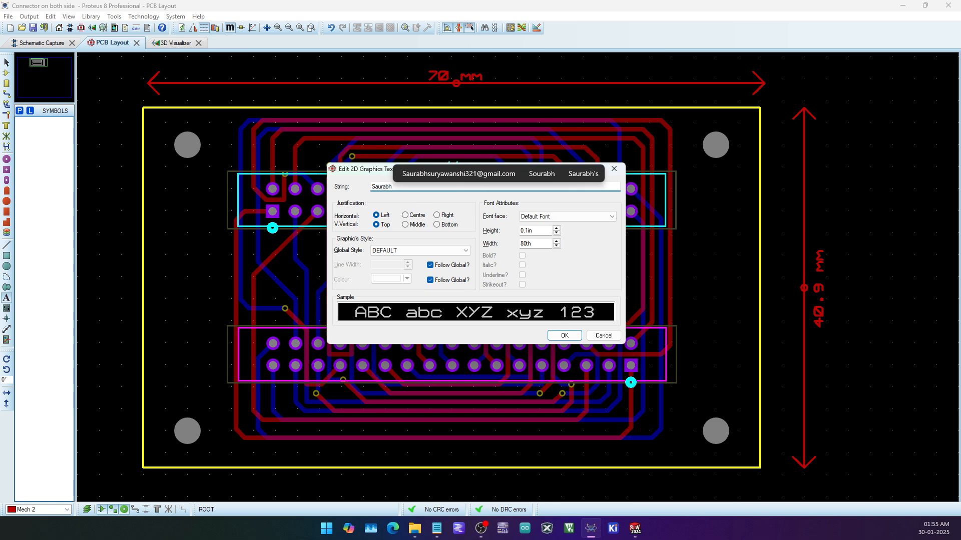
text( Su)
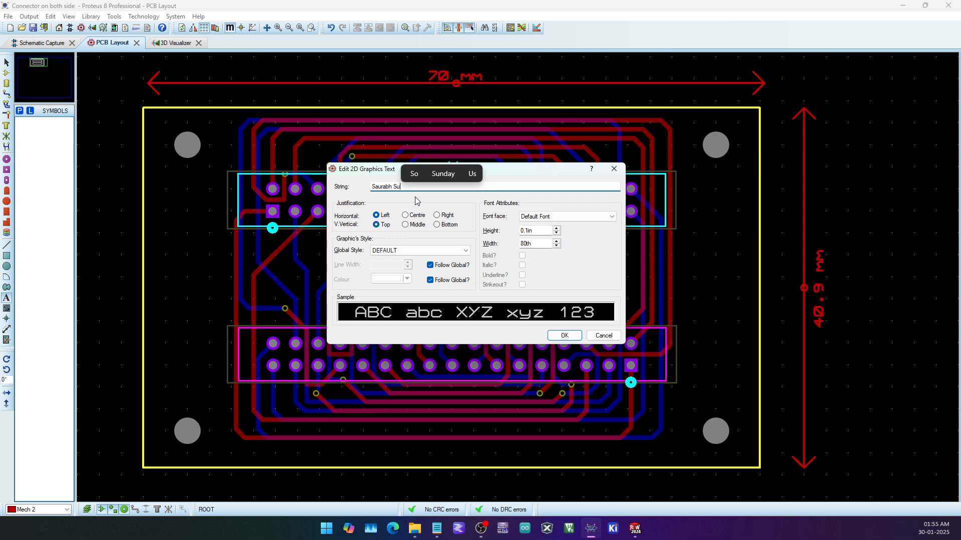
text(ryaw)
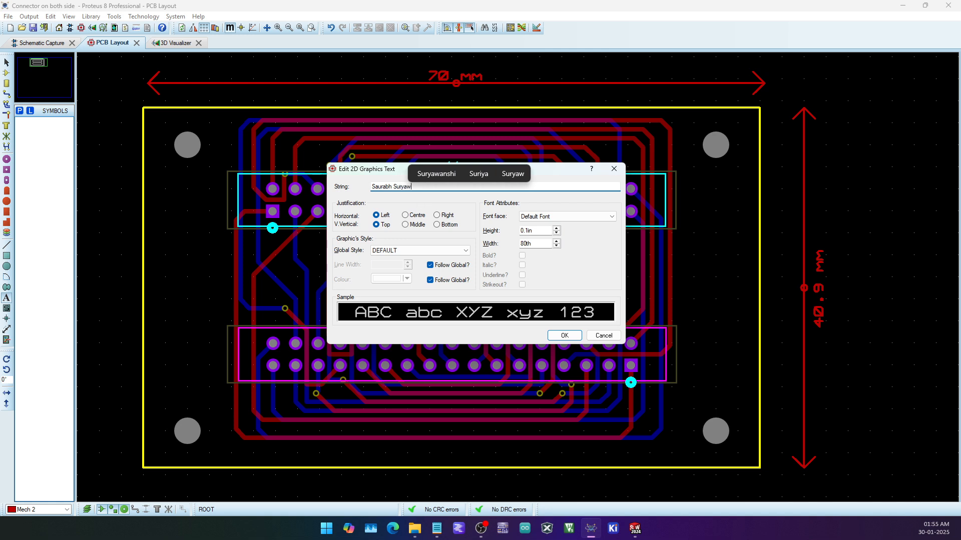
text(anshi)
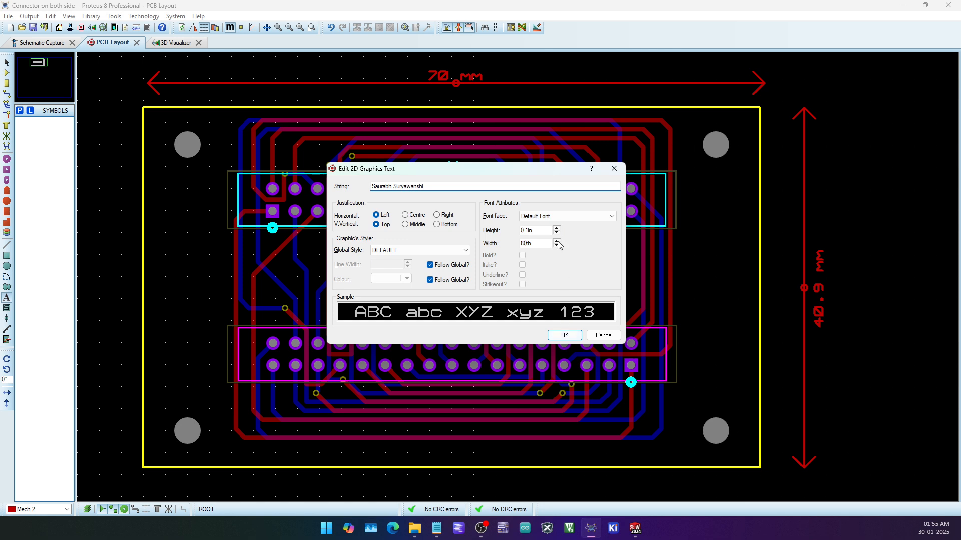
Step: Set the name text's horizontal justification to Centre and vertical justification to Middle, and place it on the layout
click(409, 225)
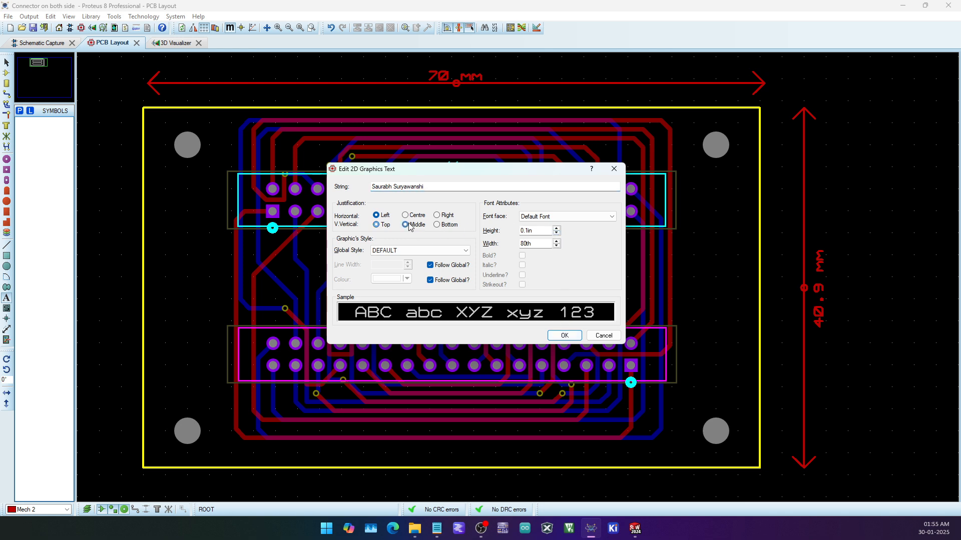
click(379, 226)
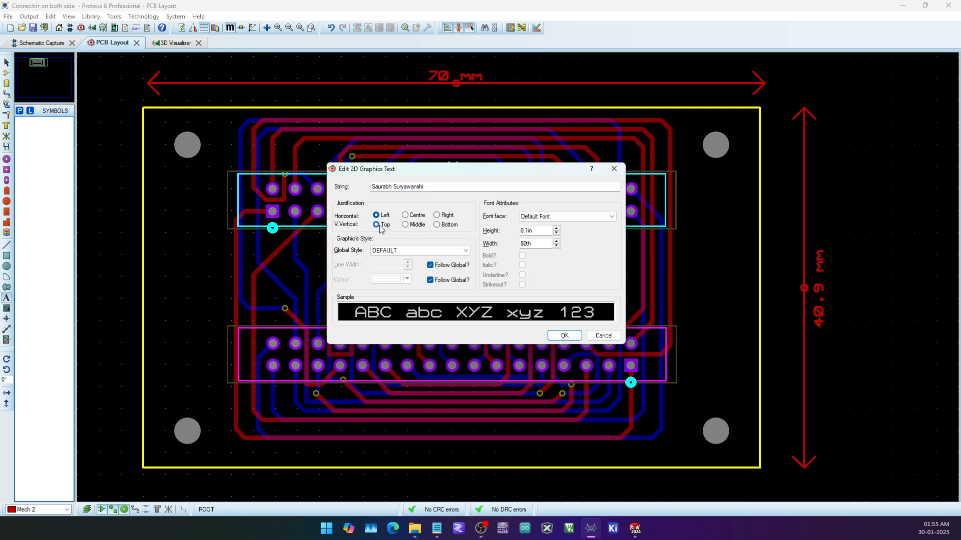
click(414, 216)
click(409, 226)
click(564, 336)
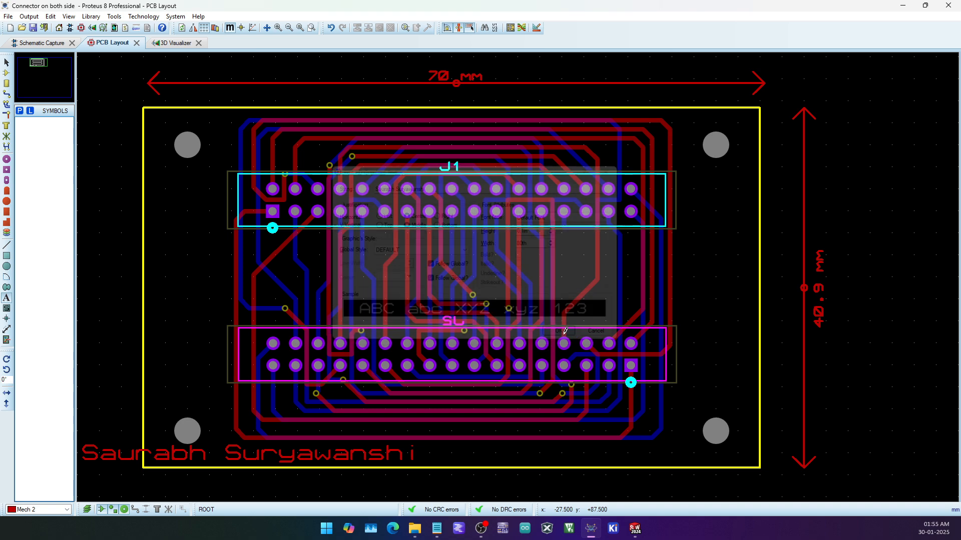
Step: Move the name text inside the board outline, centred below the lower connector between the two bottom mounting holes
click(296, 457)
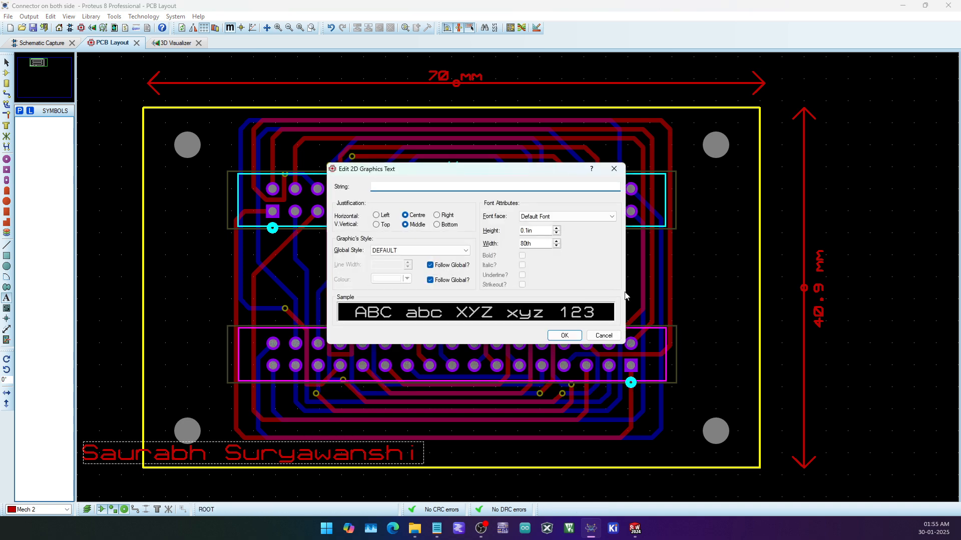
click(603, 336)
click(6, 64)
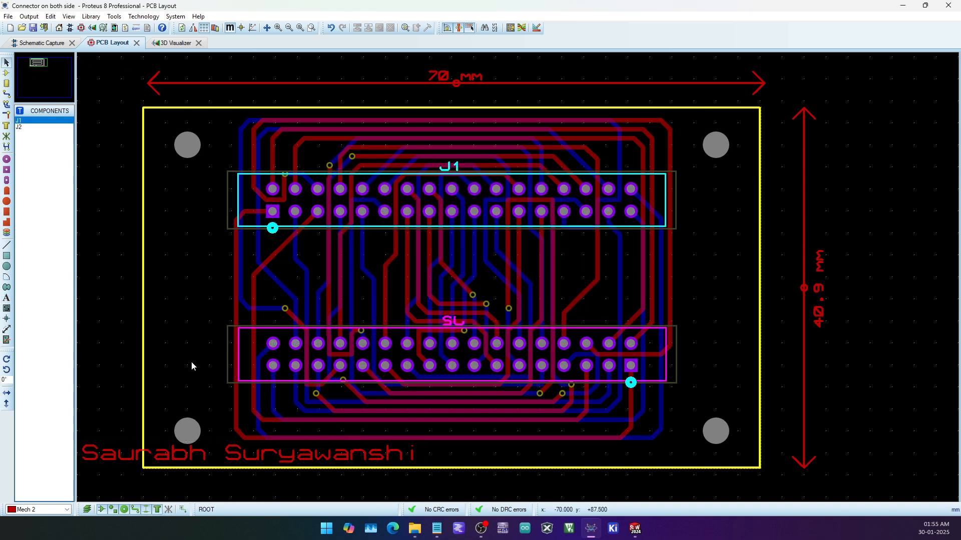
click(257, 457)
drag(253, 458, 470, 442)
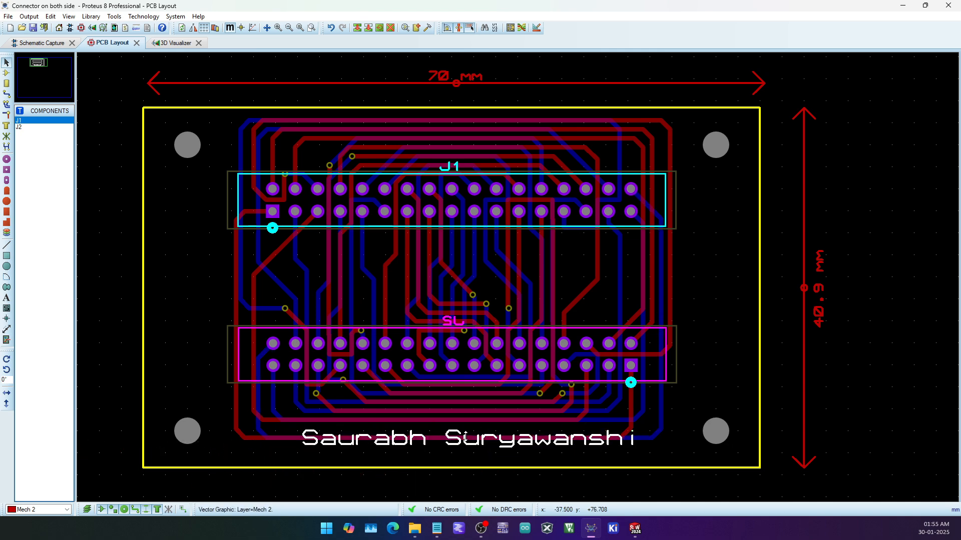
right_click(426, 432)
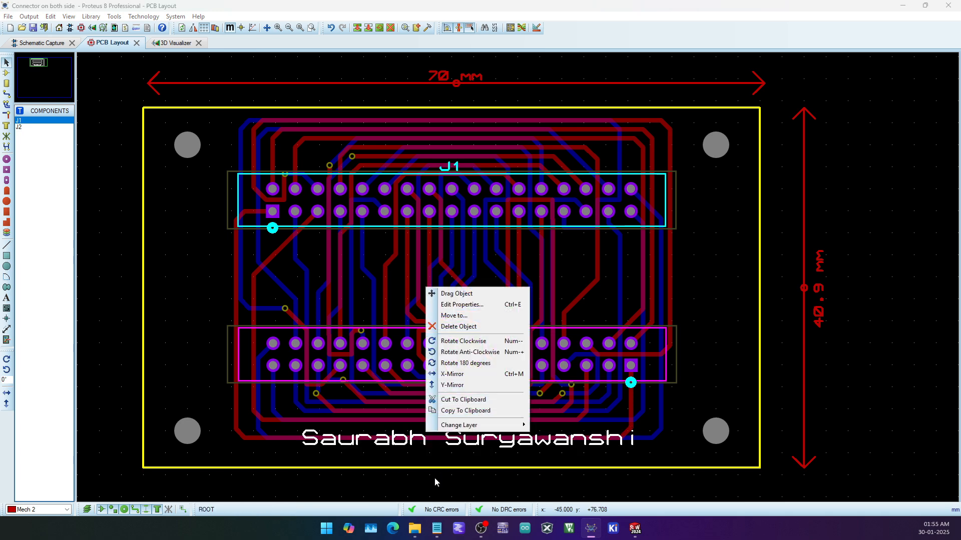
click(417, 490)
right_click(408, 433)
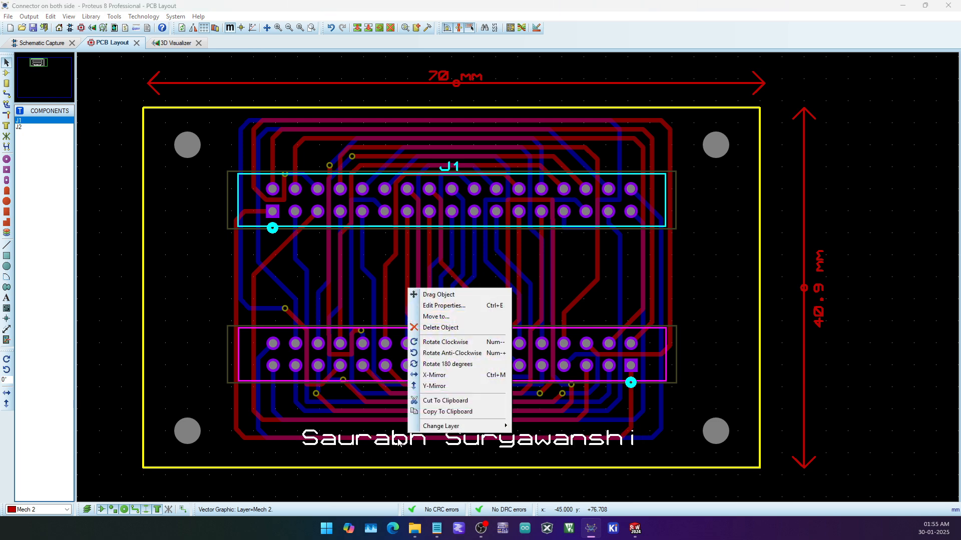
click(142, 60)
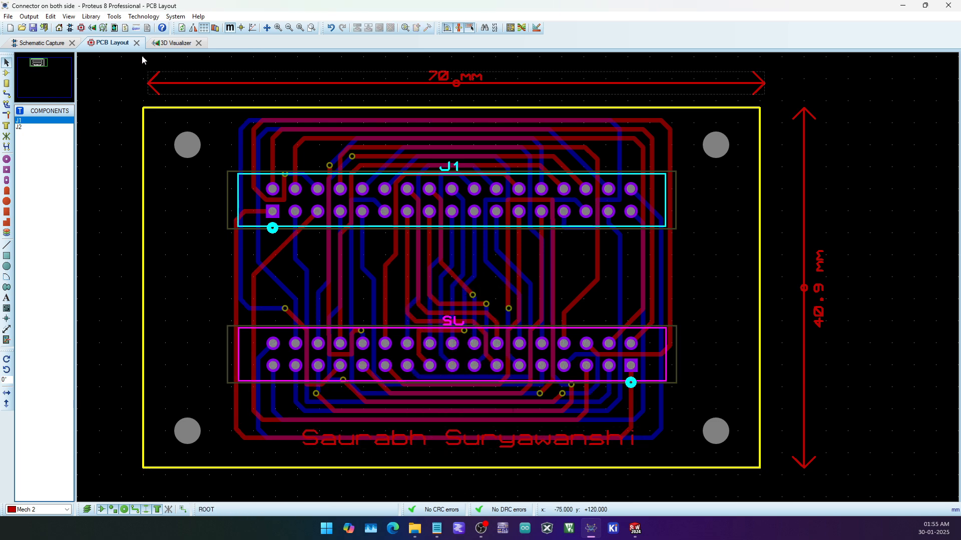
Step: Check the 3D view of the board for the name text, orbiting to the edge below the lower connector pins
click(92, 28)
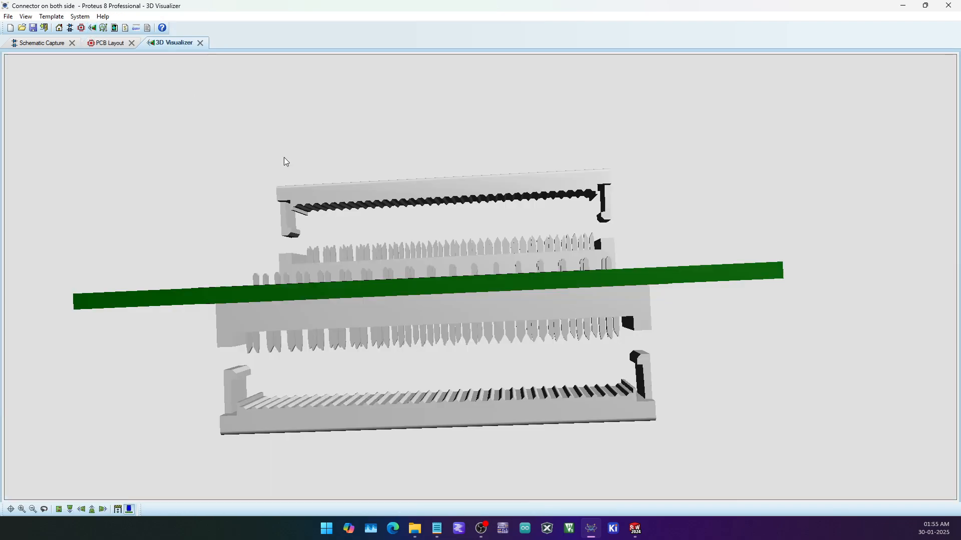
middle_click(427, 279)
scroll(480, 278, up, 3)
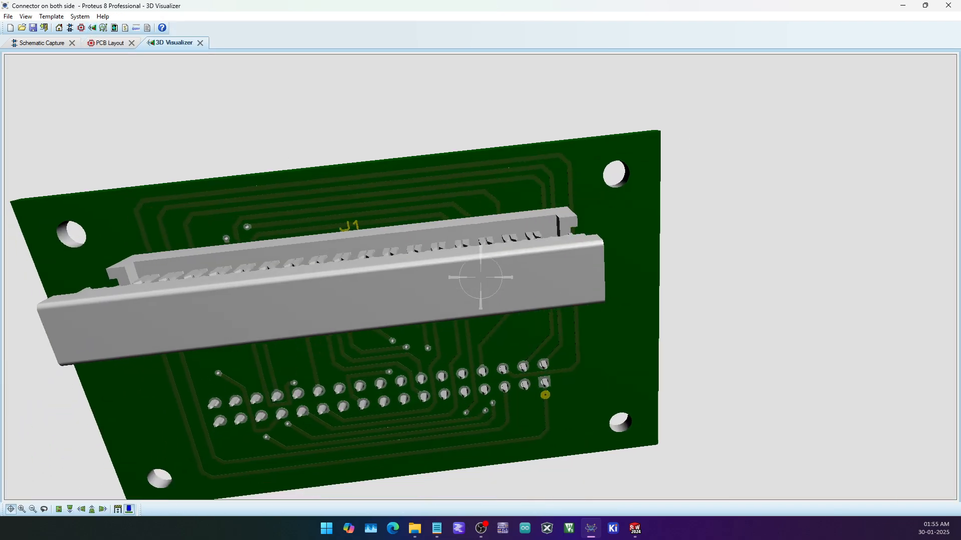
drag(480, 277, 466, 235)
right_click(445, 235)
Step: Change the layer of the name text on the PCB layout to Top Silk
click(114, 43)
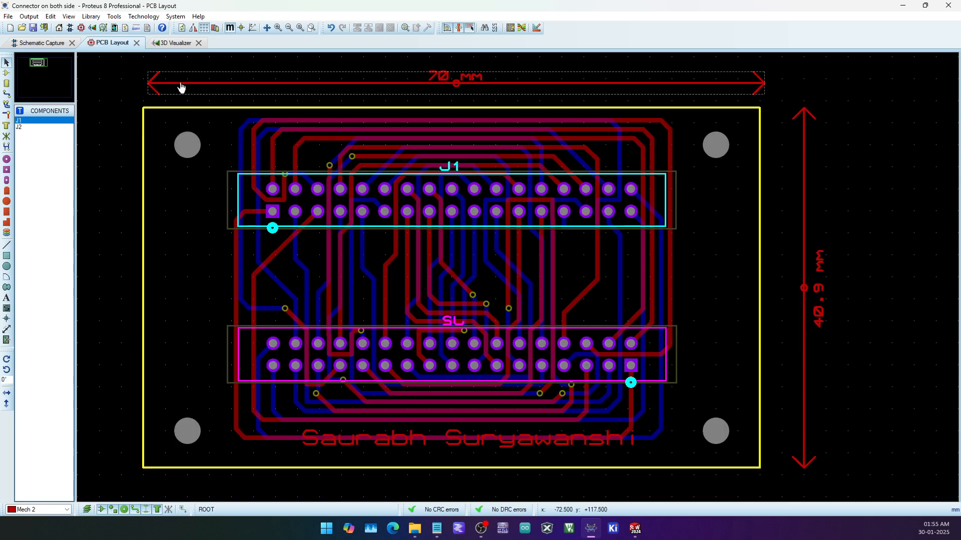
right_click(513, 445)
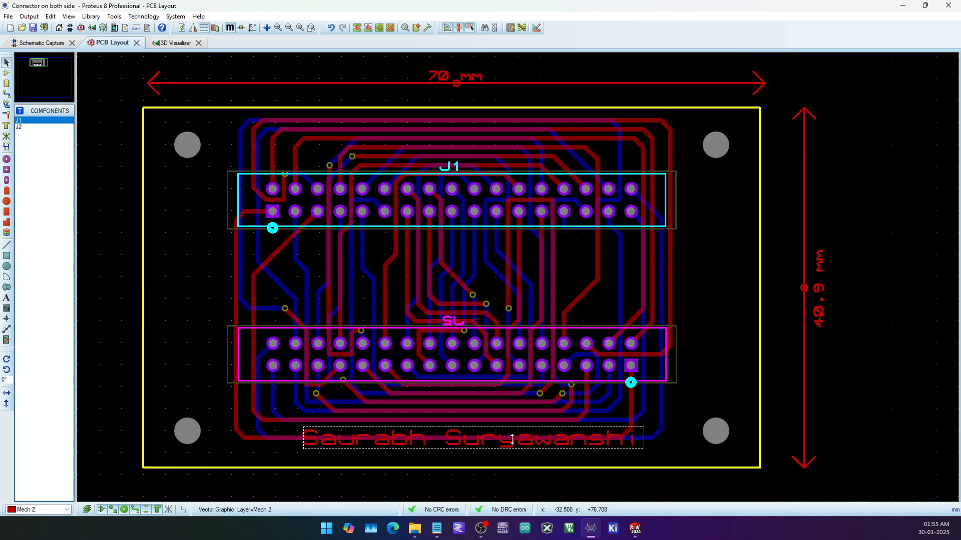
mouse_move(544, 428)
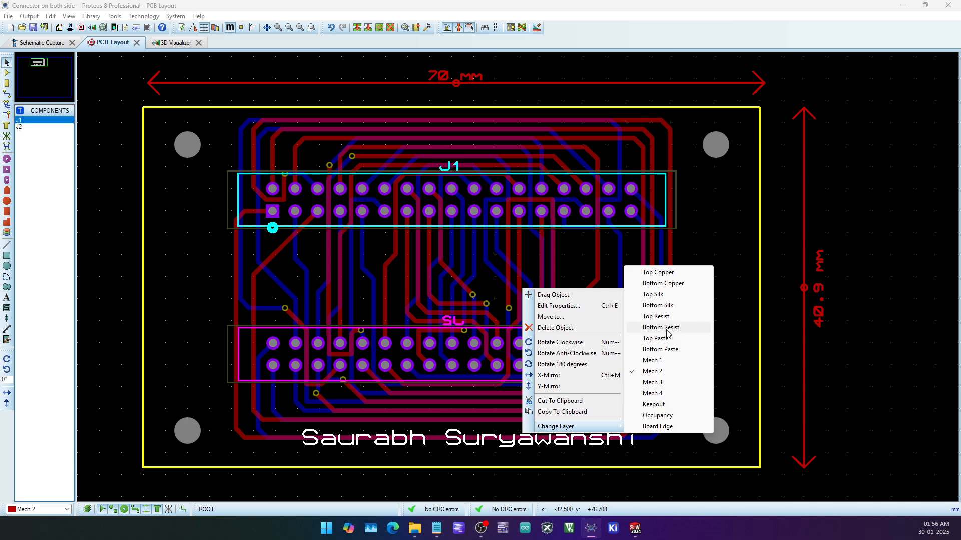
click(662, 295)
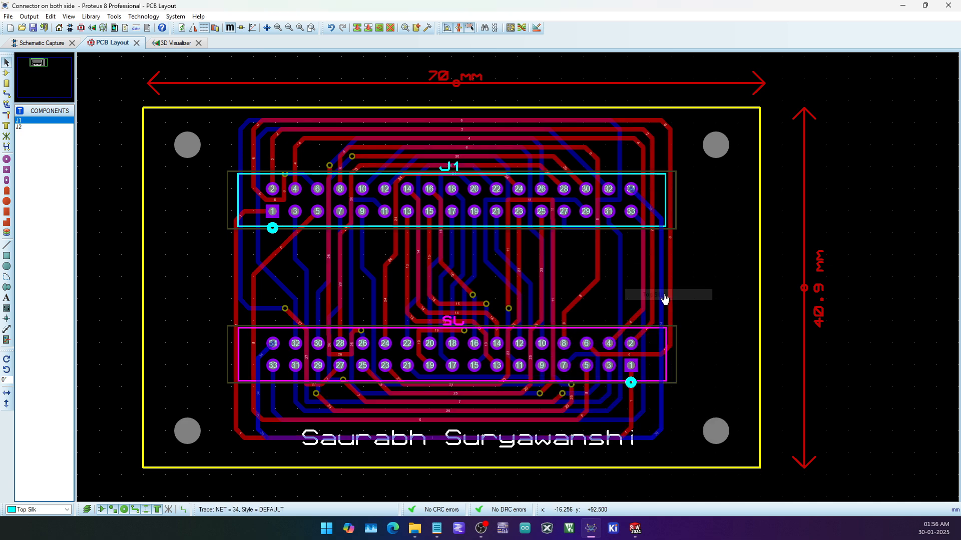
click(686, 417)
Step: Examine the name text on the top silkscreen of the board in the 3D view
click(165, 44)
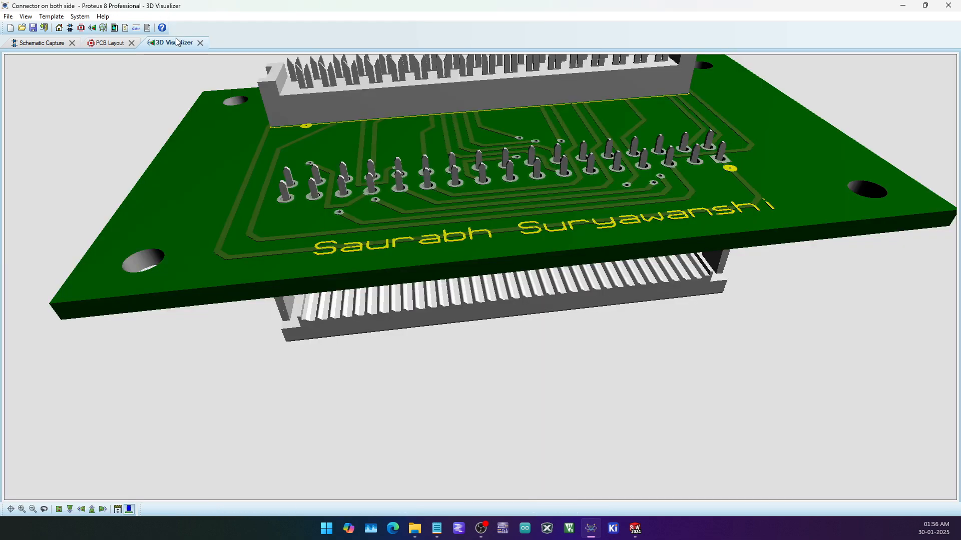
scroll(480, 278, up, 5)
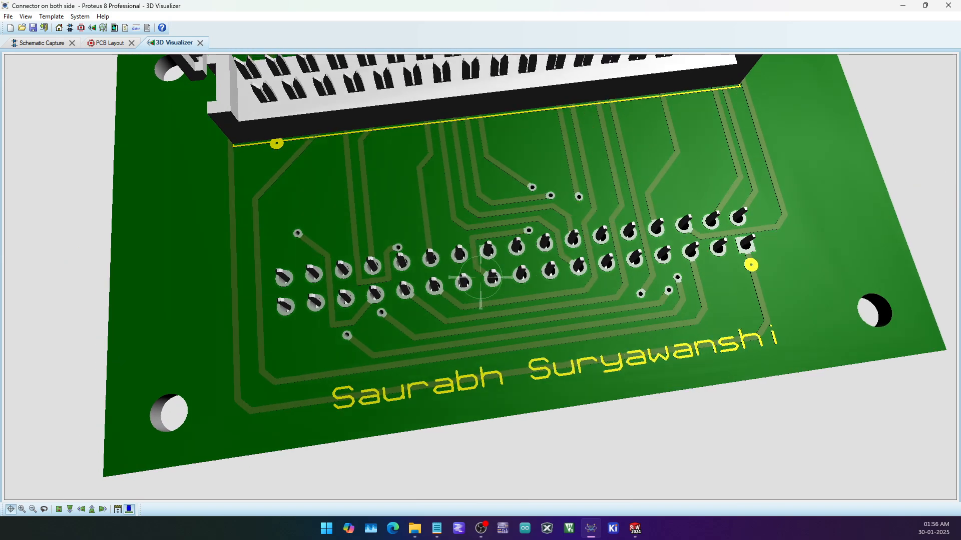
middle_click(480, 278)
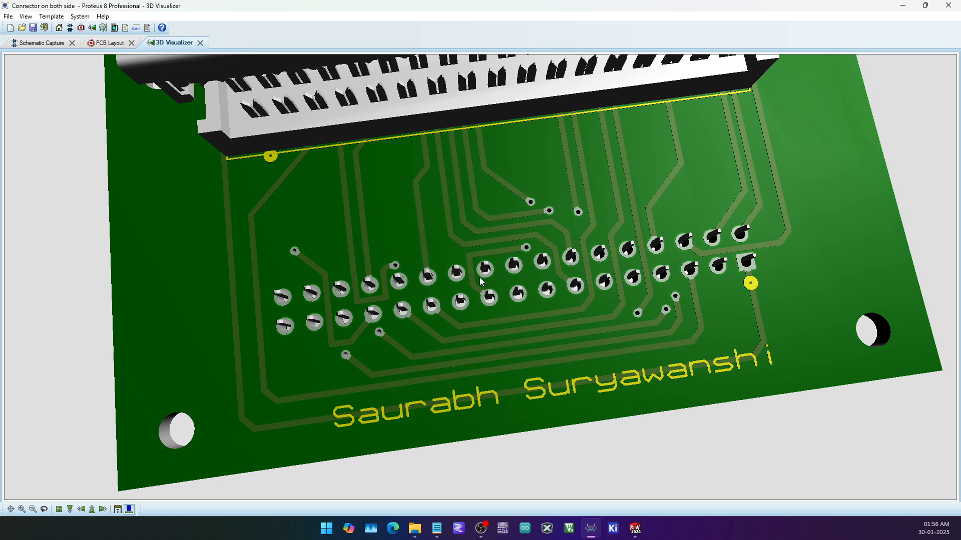
Step: Switch to SOLIDWORKS to look at the imported board assembly, and return to Proteus
mouse_move(636, 528)
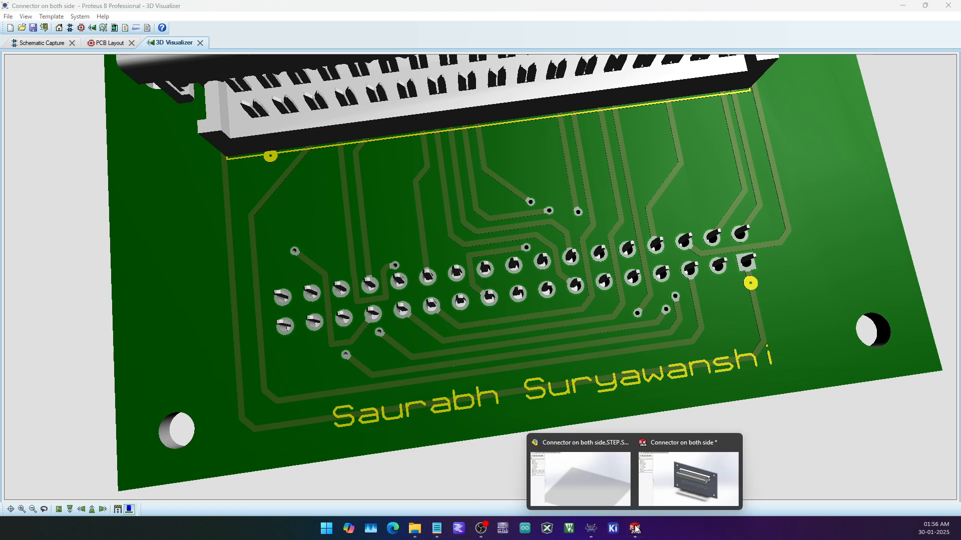
click(686, 487)
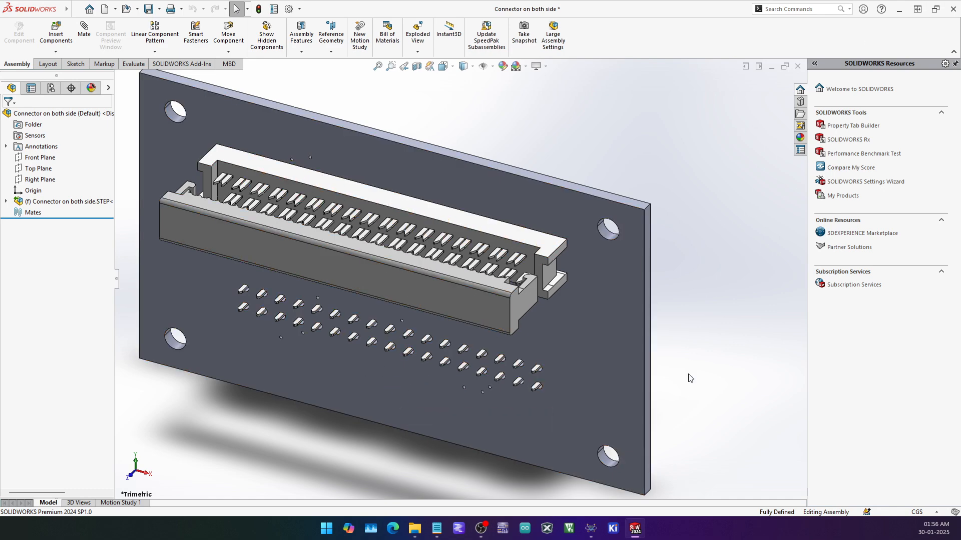
mouse_move(636, 529)
click(592, 526)
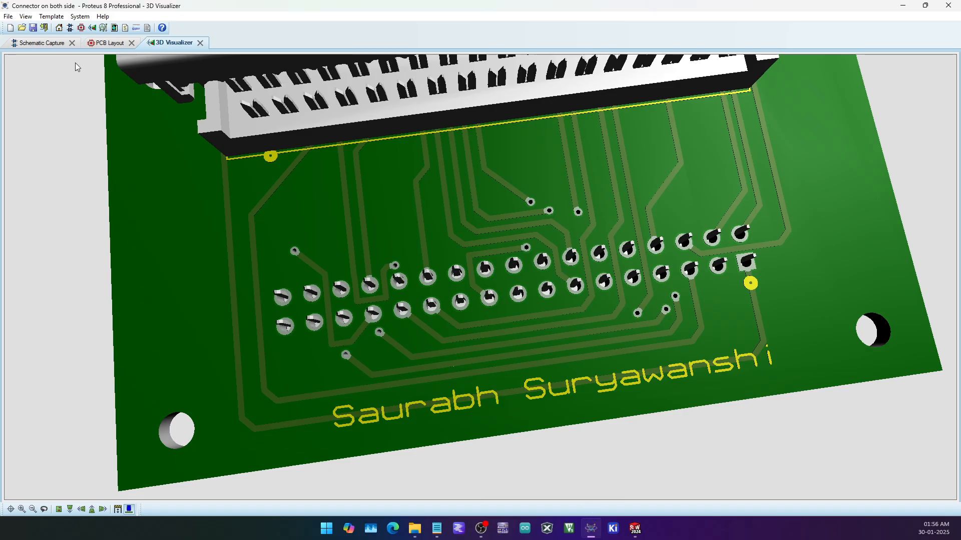
Step: Add the 2D graphics text "Like and share this video" above connector J1 near the board's upper edge on the PCB layout
click(106, 43)
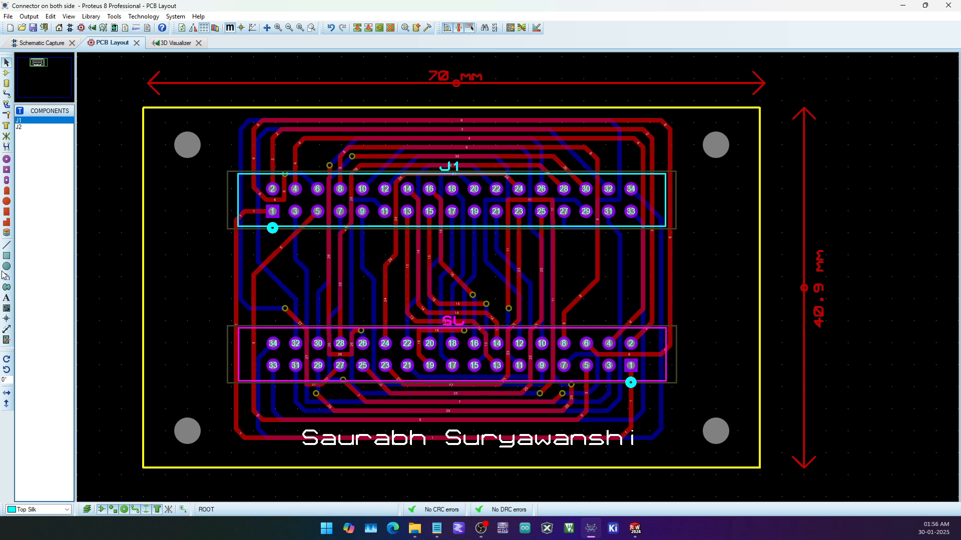
click(7, 308)
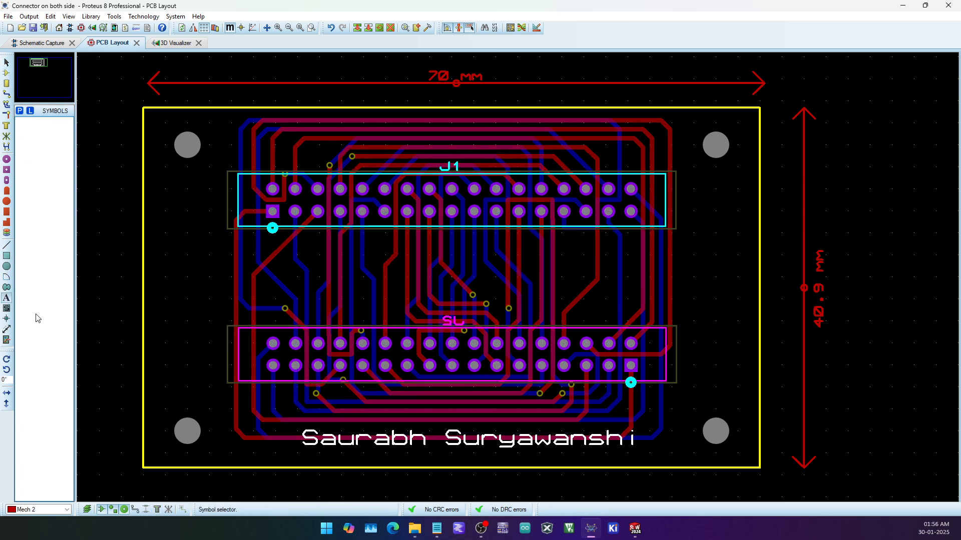
click(278, 135)
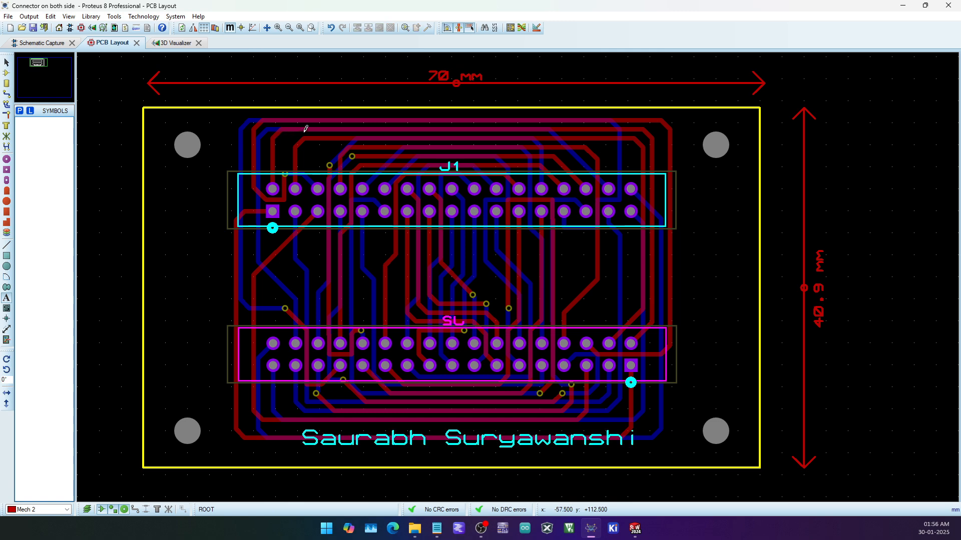
click(290, 130)
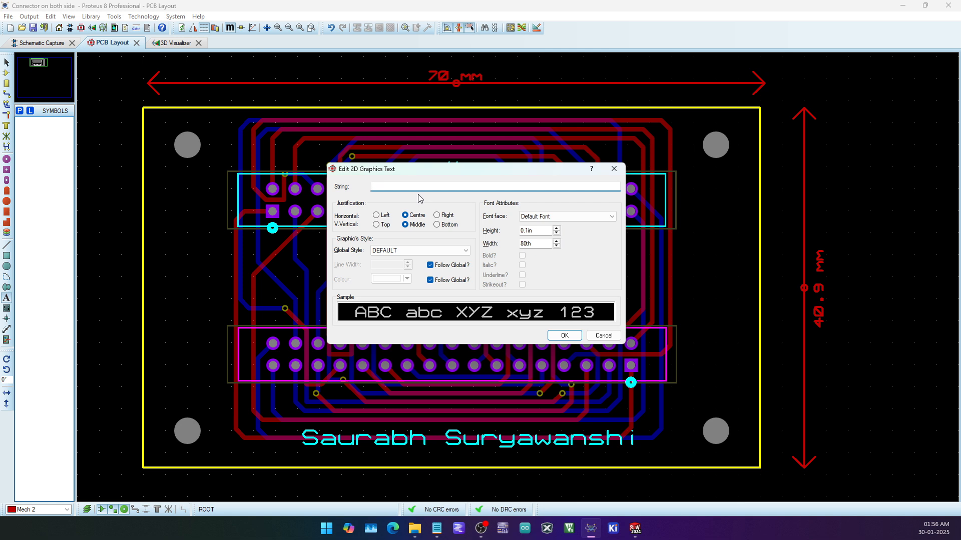
text(Like)
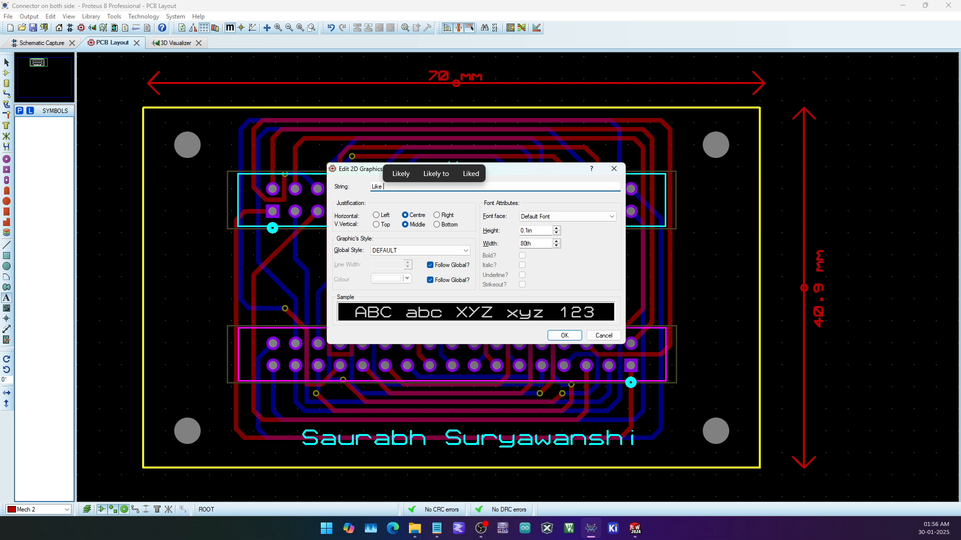
text(and sh)
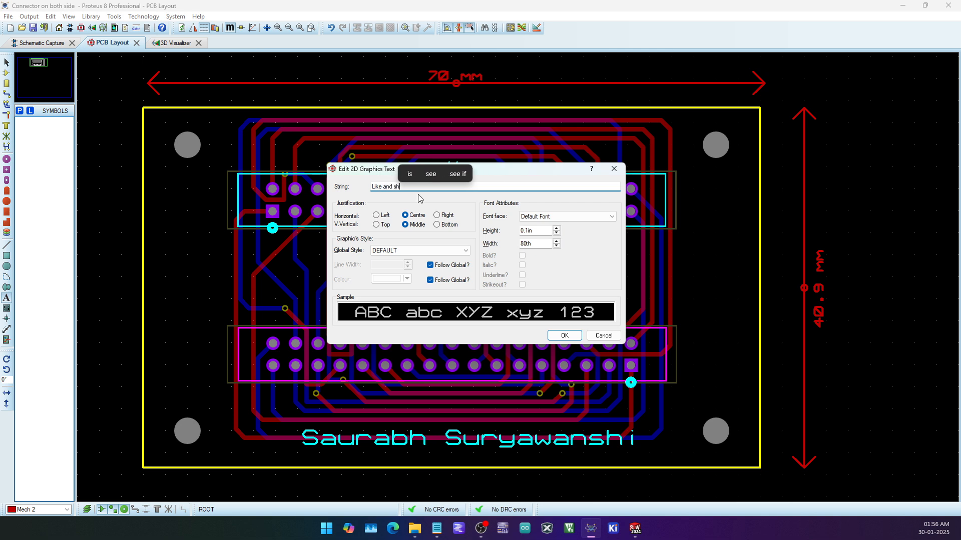
text(are th)
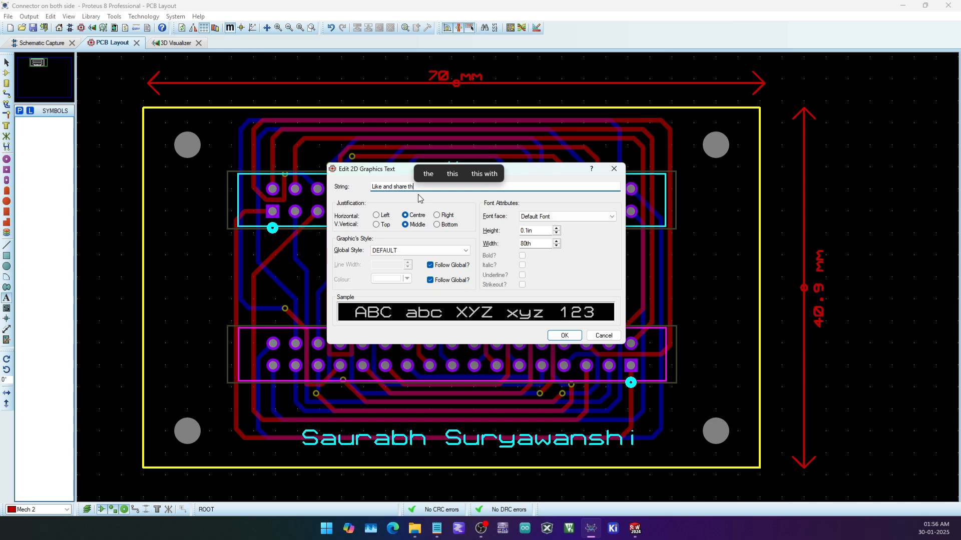
text(is video)
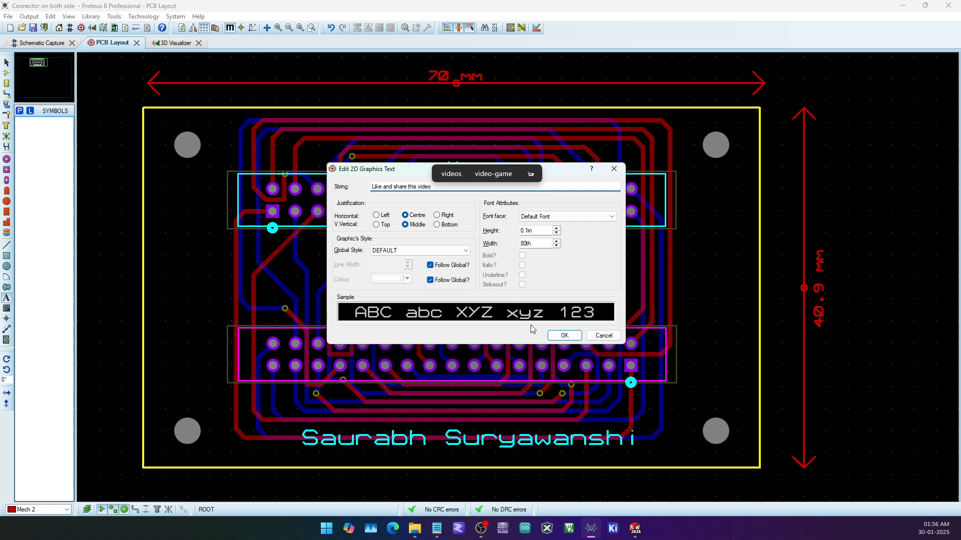
click(564, 335)
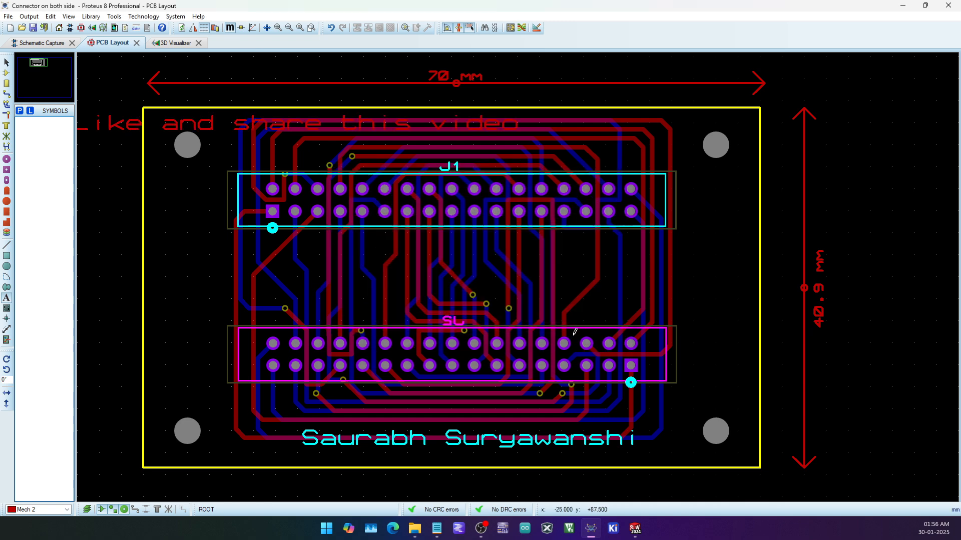
click(252, 148)
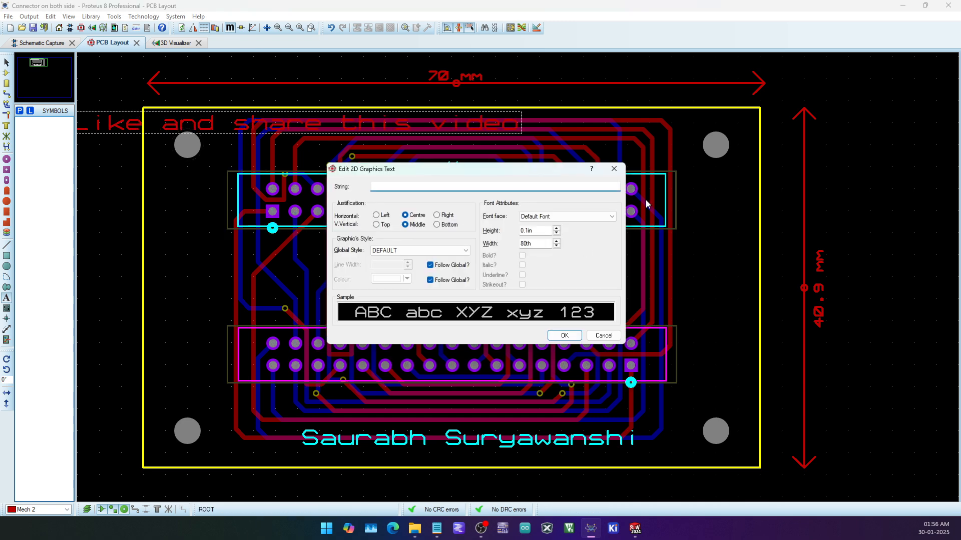
click(621, 171)
Step: Move the "Like and share this video" text inside the board outline above J1 and change its layer to Bottom Silk
click(7, 63)
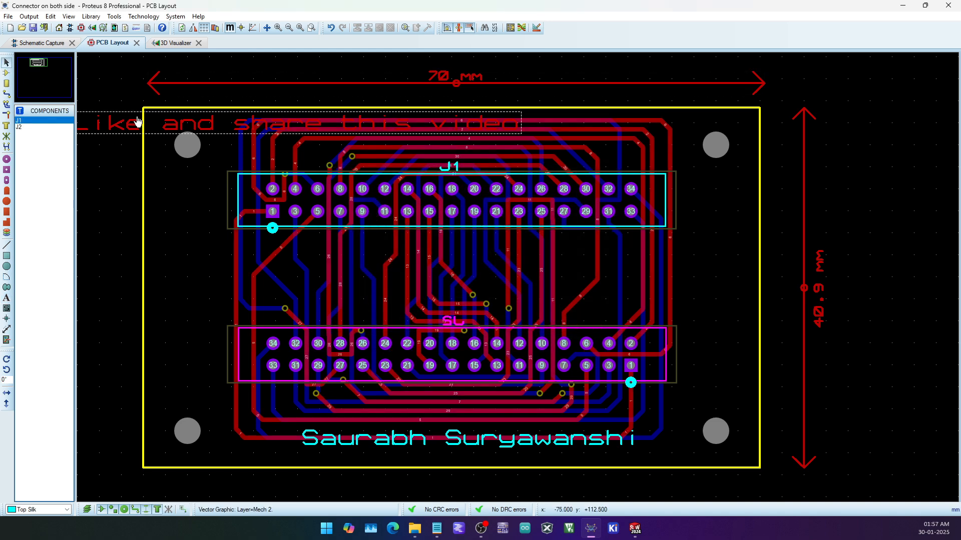
drag(112, 124, 268, 133)
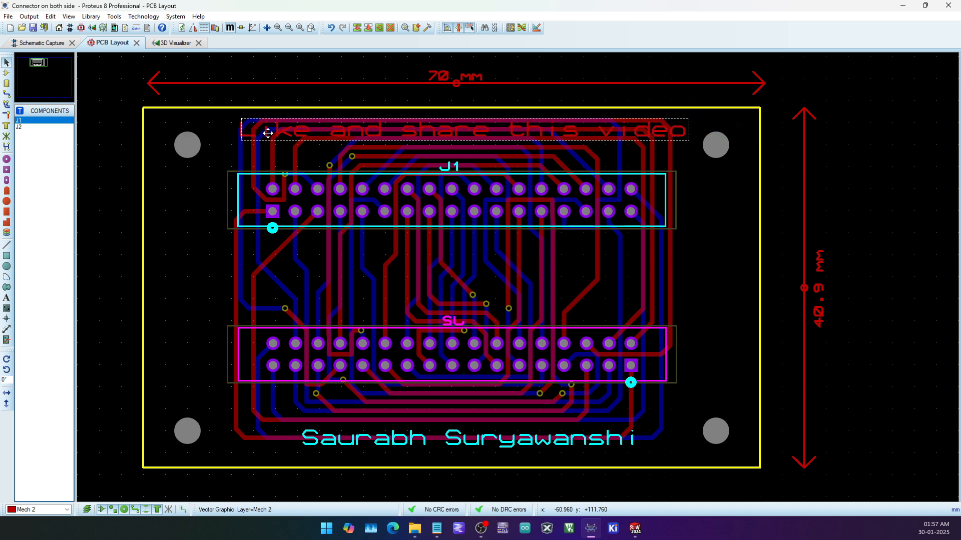
right_click(281, 126)
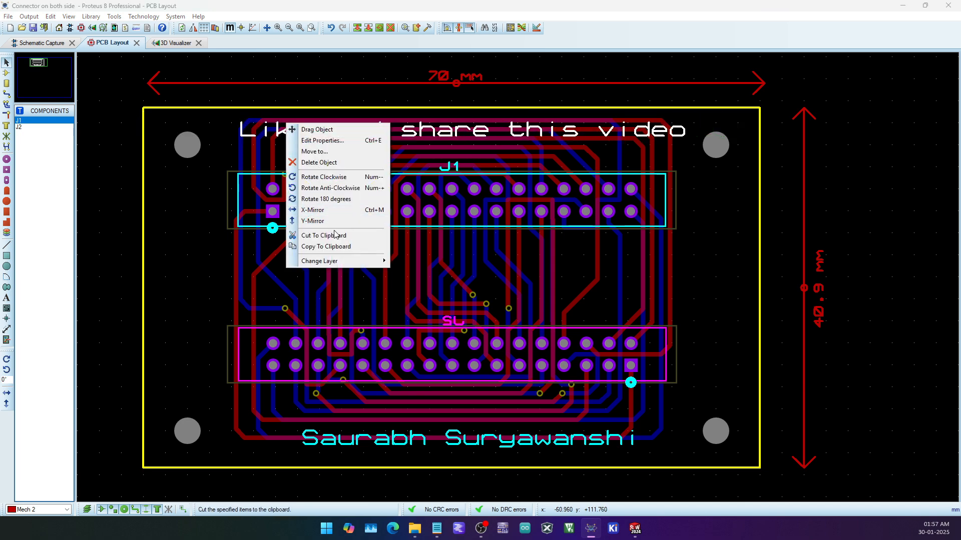
mouse_move(348, 262)
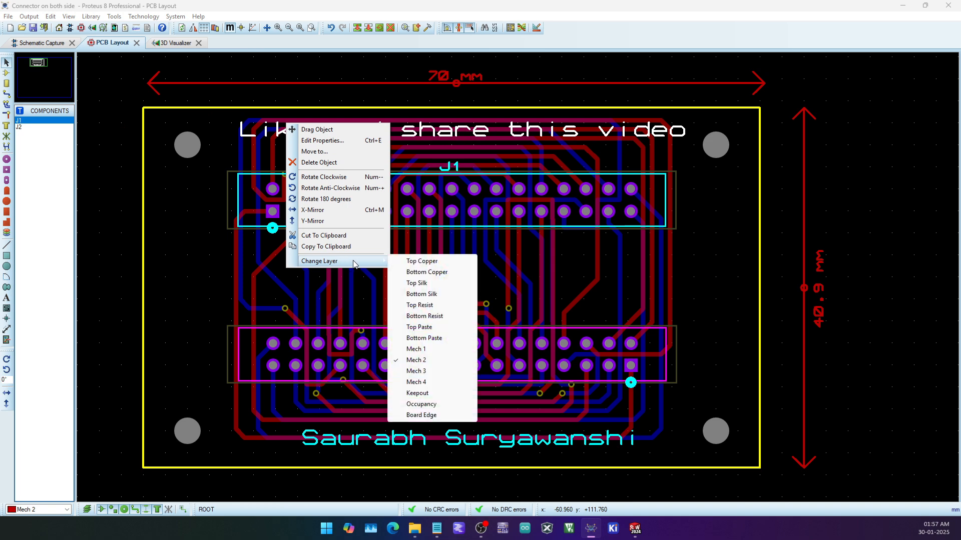
click(428, 297)
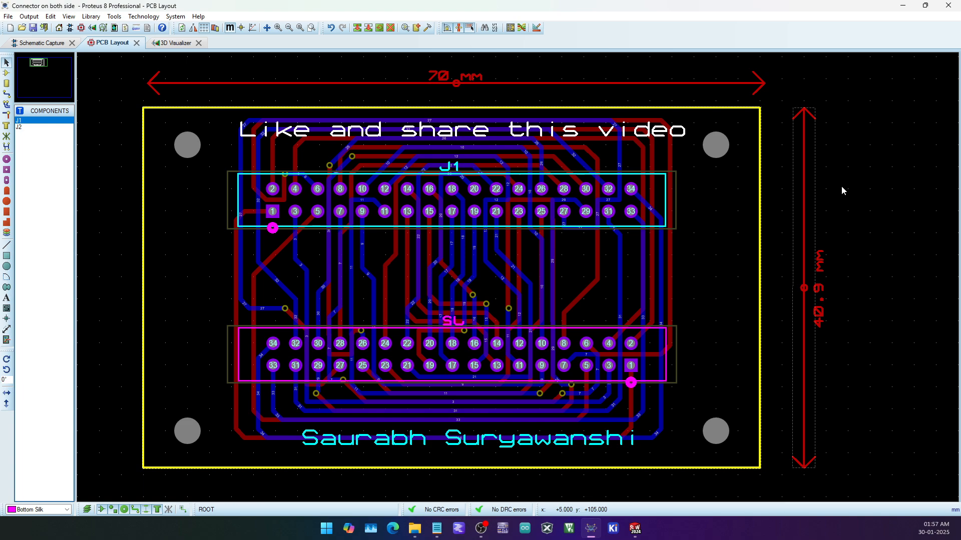
Step: Examine the "Like and share this video" text on the flipped side of the board in the 3D view
click(180, 44)
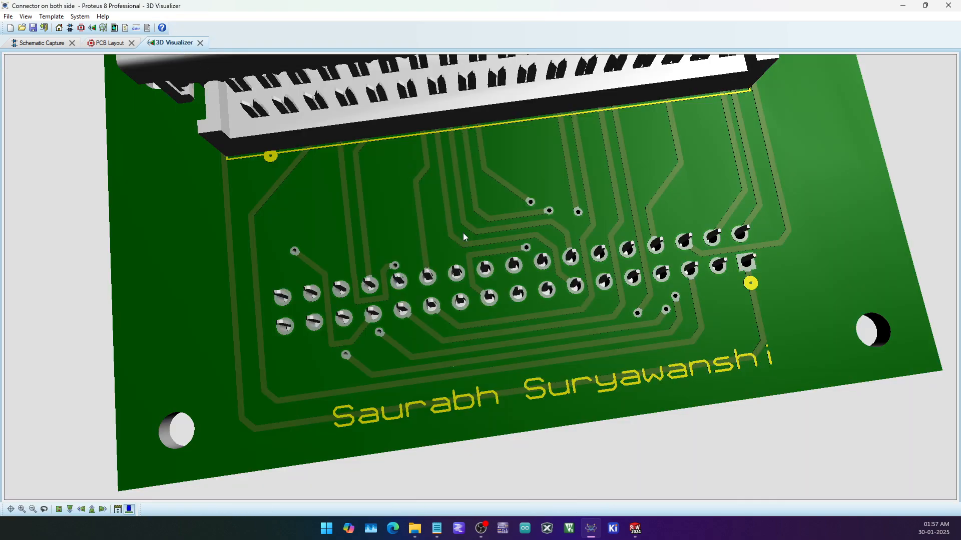
click(44, 508)
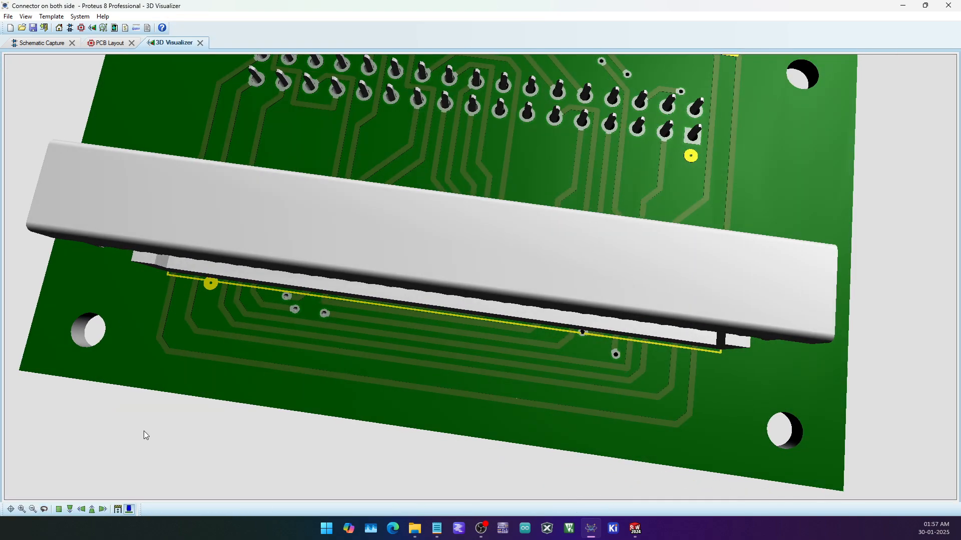
key(F8)
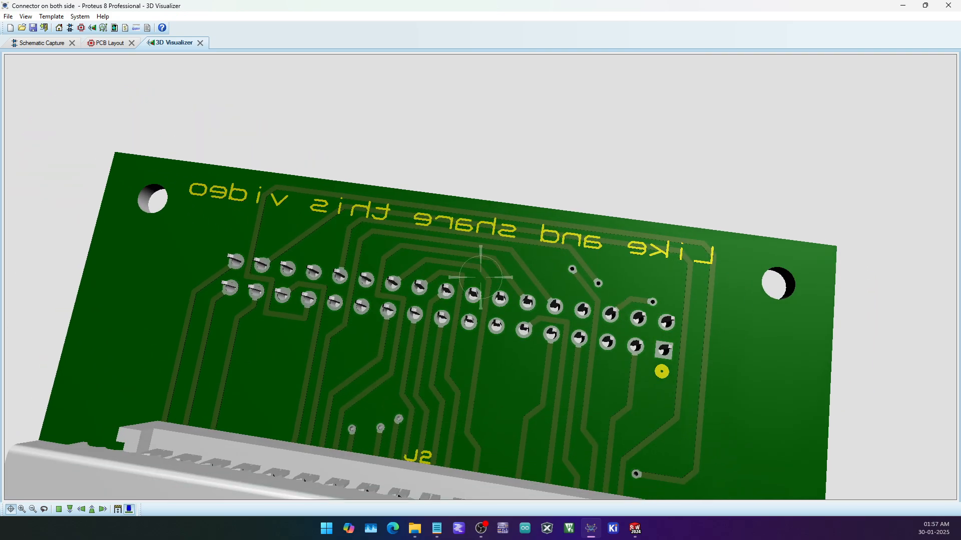
key(F8)
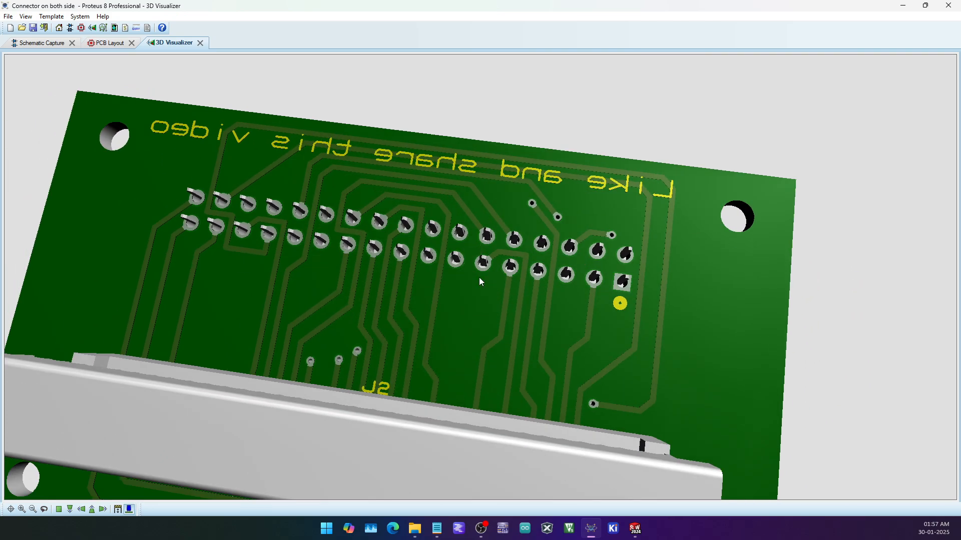
key(F8)
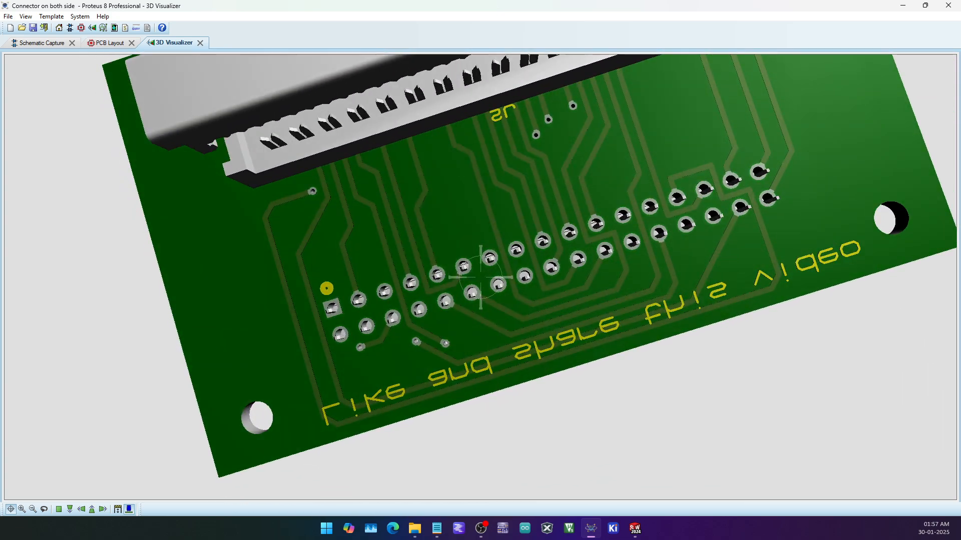
click(373, 247)
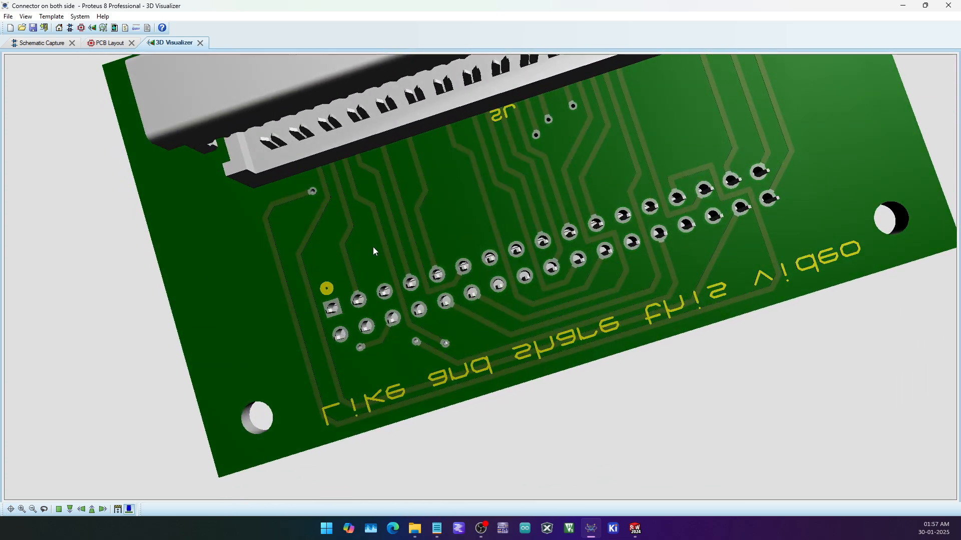
Step: Mirror the "Like and share this video" text horizontally with X-Mirror on the PCB layout
click(40, 42)
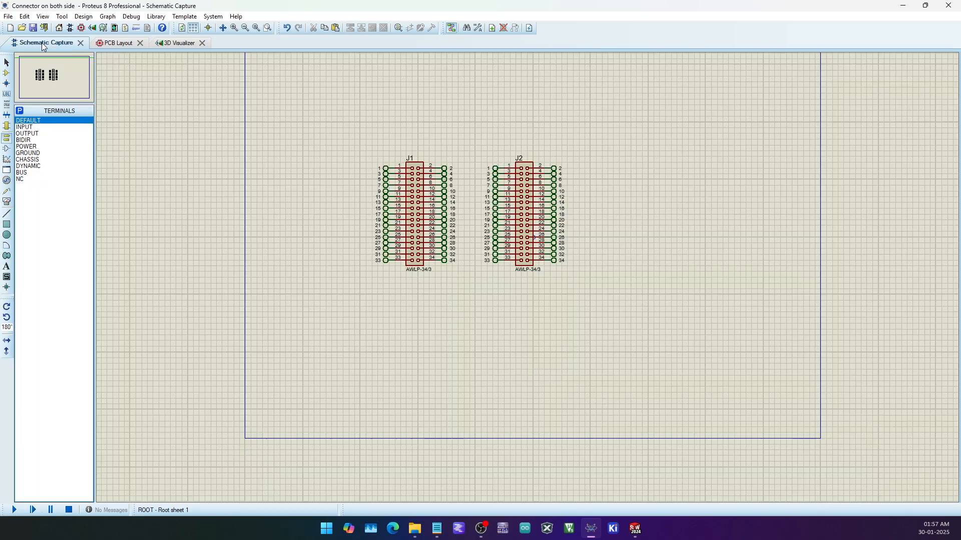
click(143, 43)
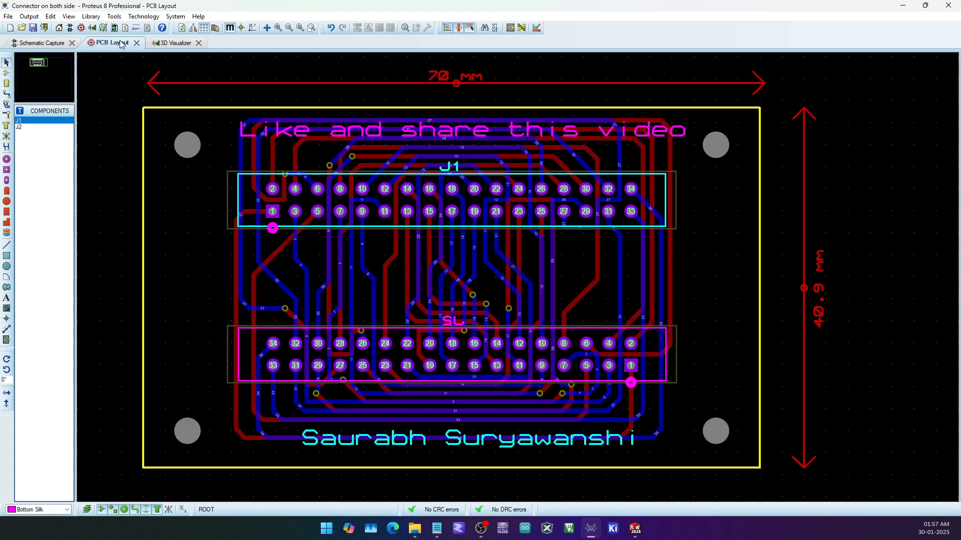
right_click(272, 124)
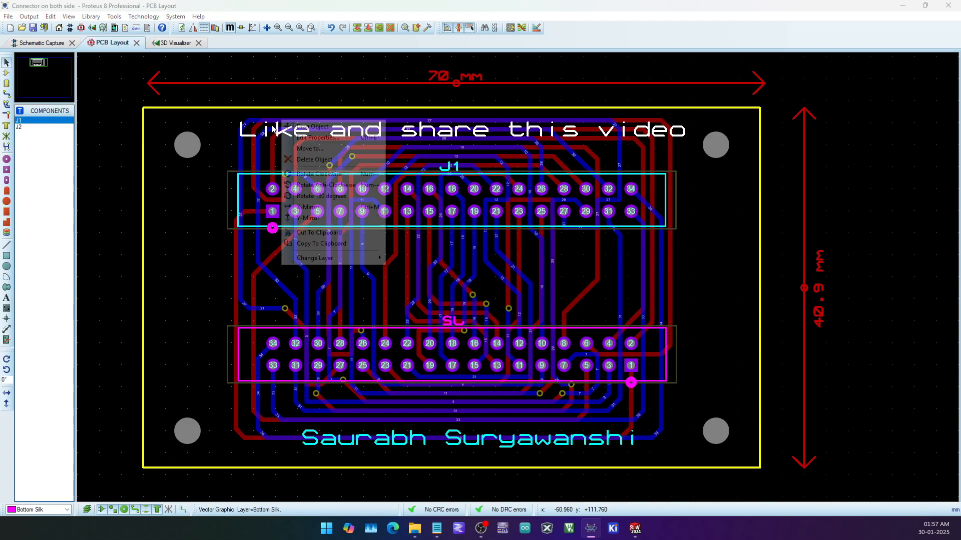
click(329, 207)
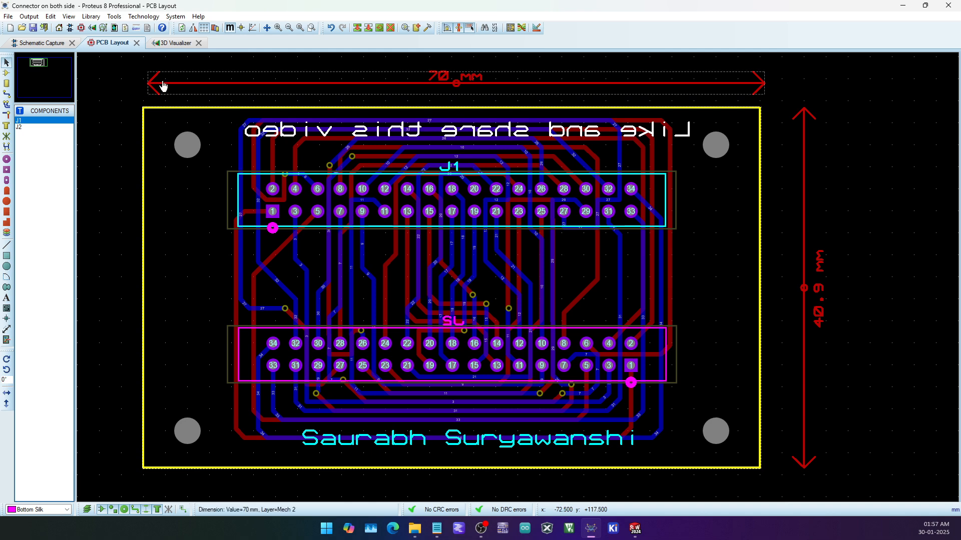
Step: Check the silkscreen texts on both sides of the board in the 3D view, straight on
click(178, 46)
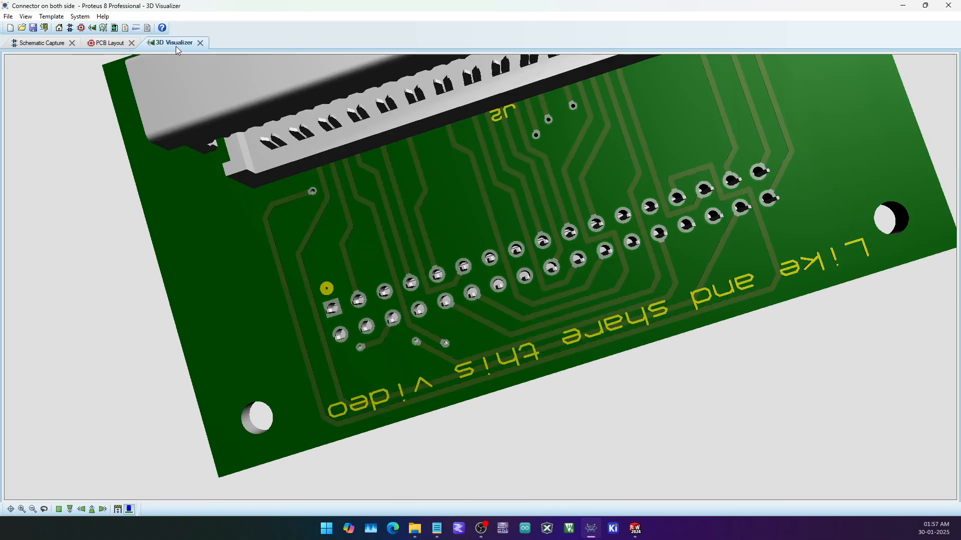
click(59, 510)
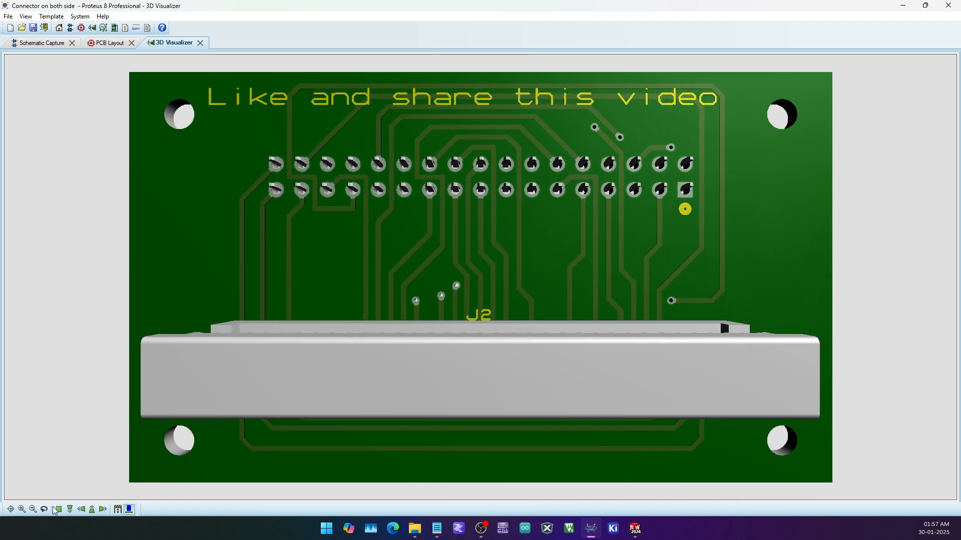
click(46, 509)
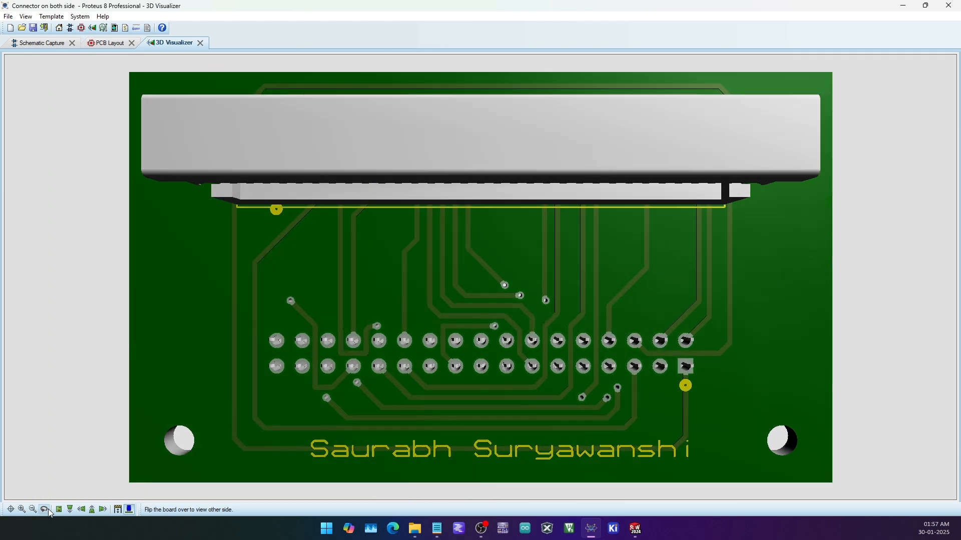
Step: Export the PCB layout as a 3D M-CAD file in STEP AP214 format, named "Connector on both side", to the Documents folder
click(105, 43)
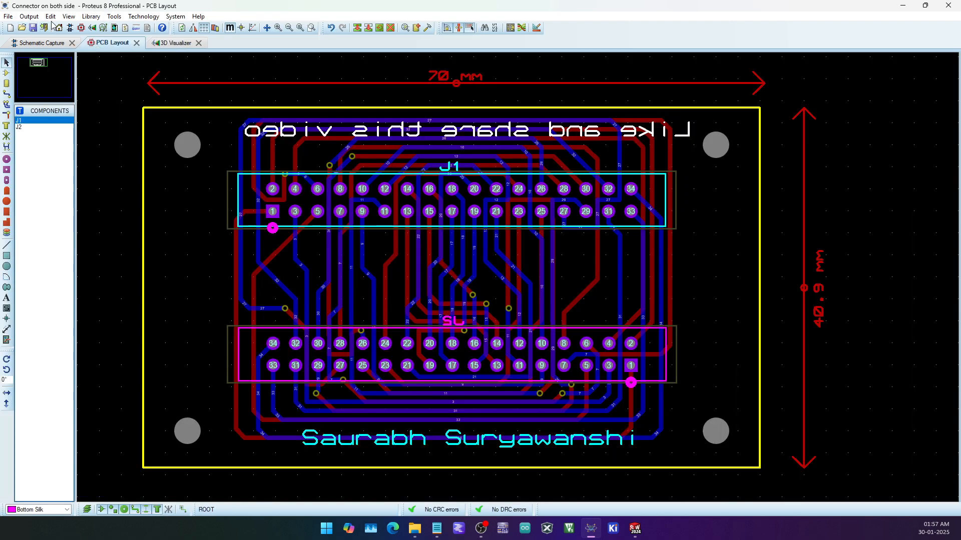
click(31, 17)
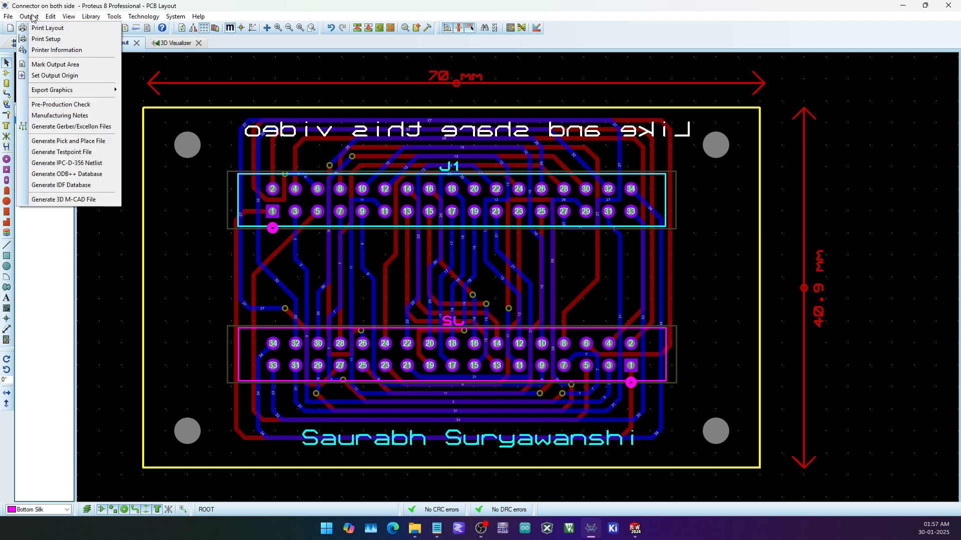
click(77, 202)
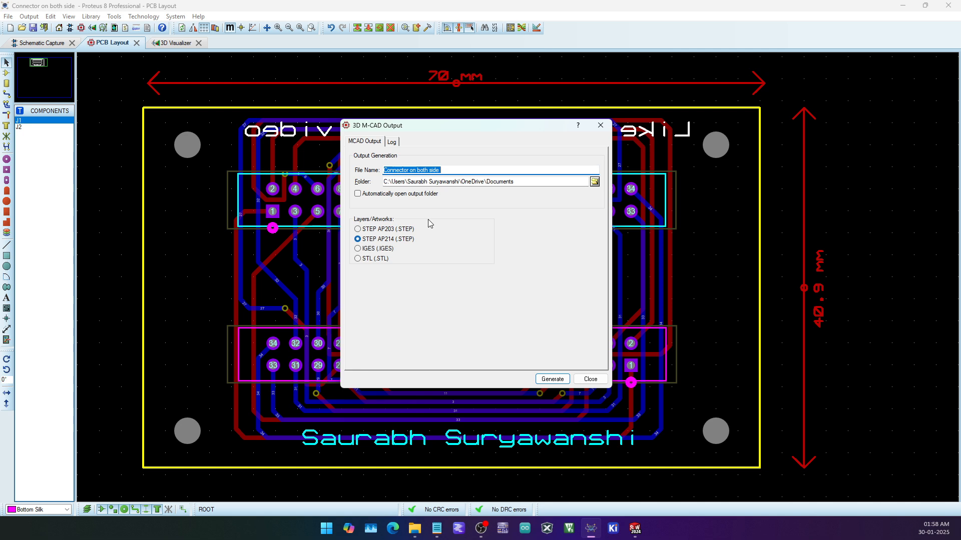
click(461, 172)
click(549, 381)
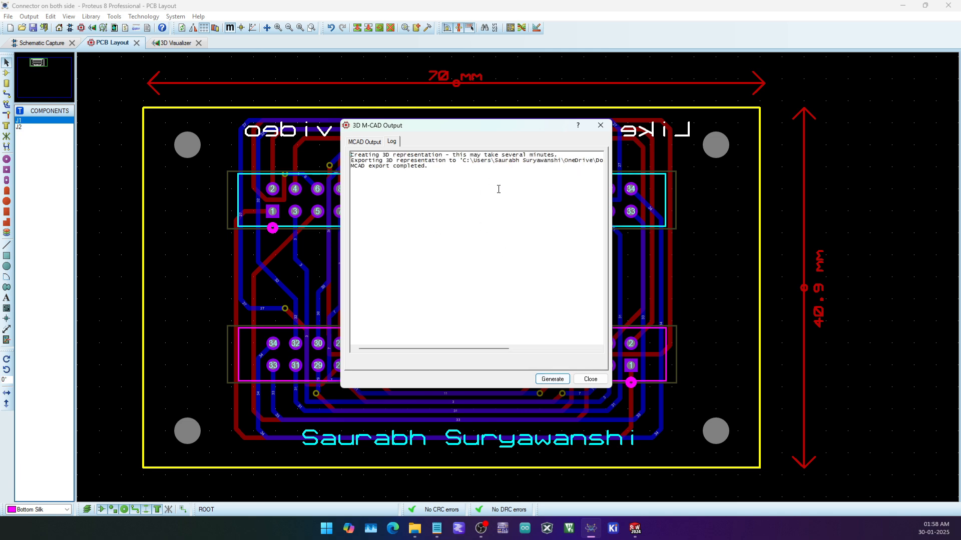
click(591, 379)
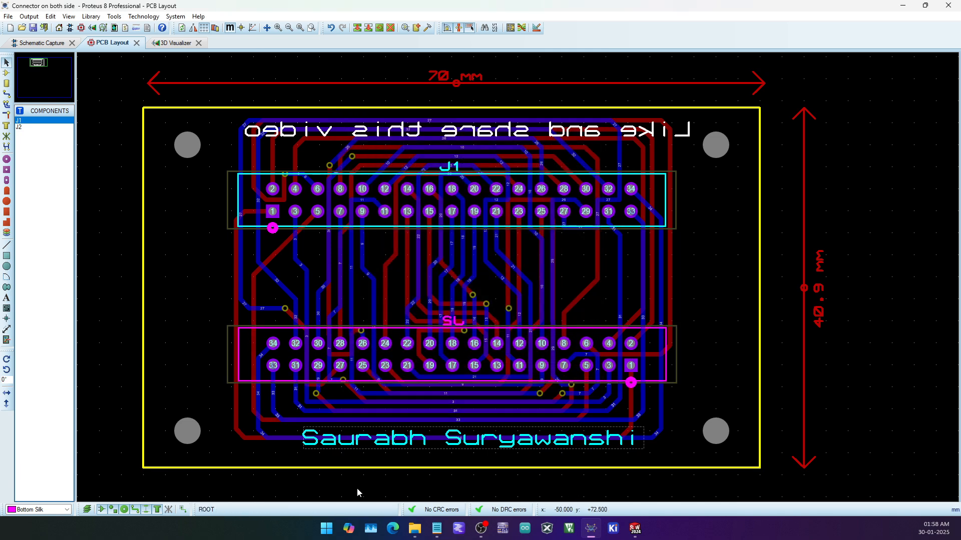
Step: Check the Desktop folder in File Explorer for the newly exported STEP file and refresh its contents
click(409, 532)
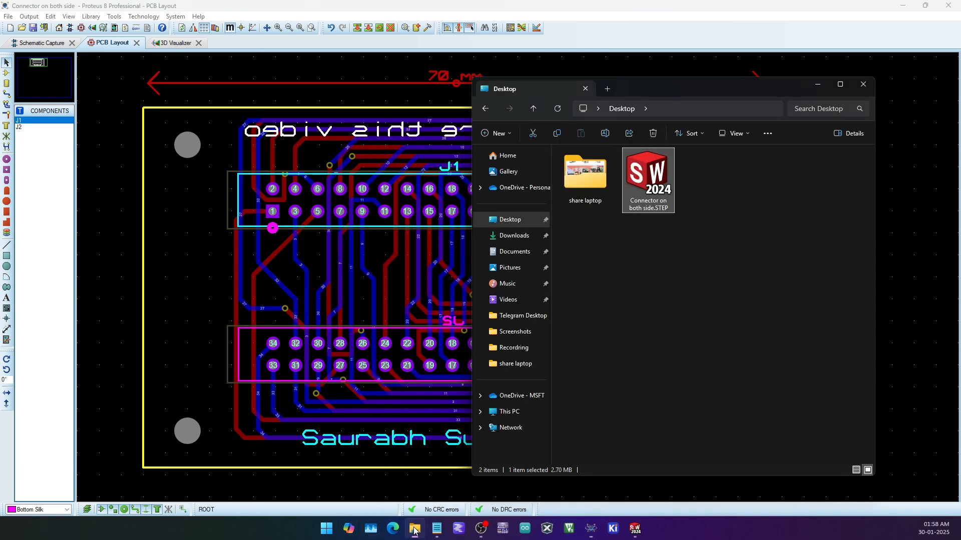
right_click(698, 301)
click(658, 278)
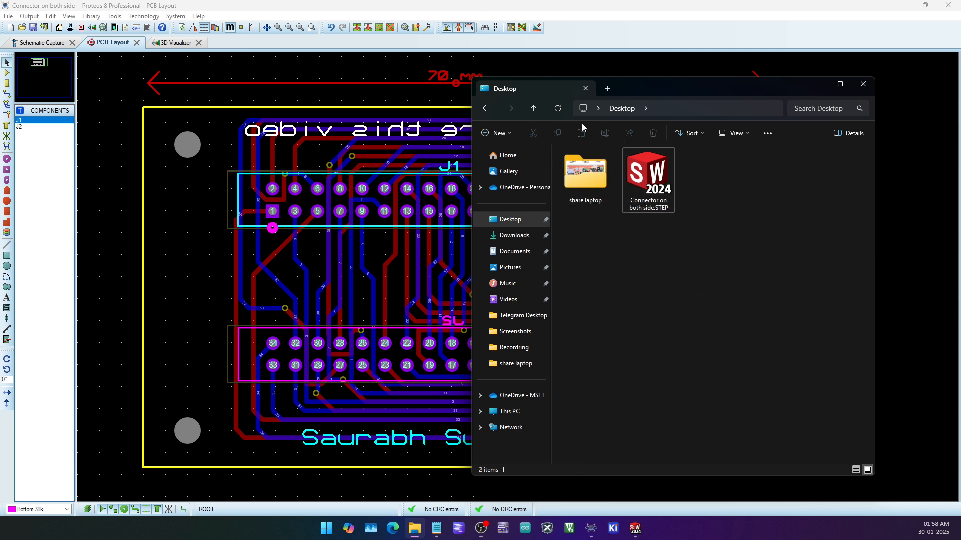
click(557, 109)
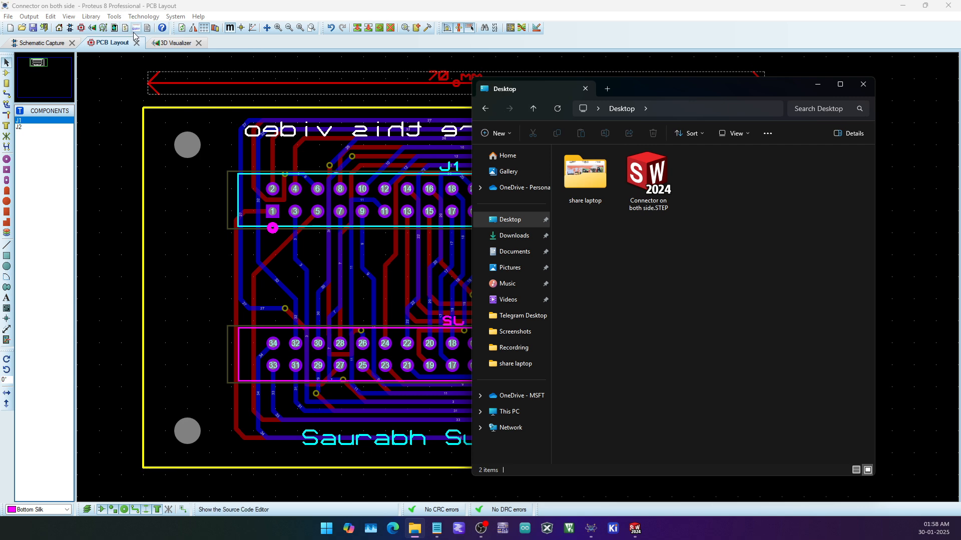
Step: Export the PCB layout again in STEP AP214 format to the Documents folder and look for the file in the Desktop folder
click(80, 18)
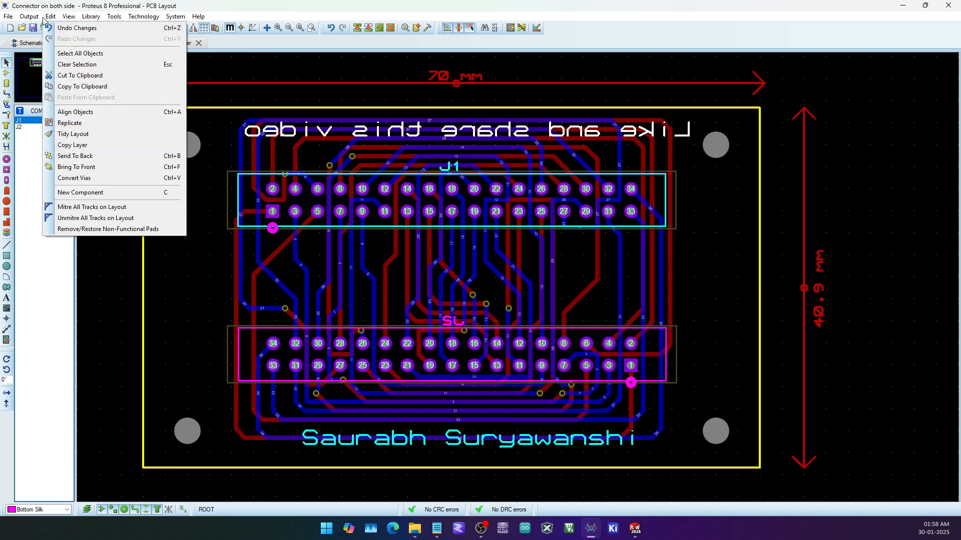
mouse_move(29, 16)
click(75, 200)
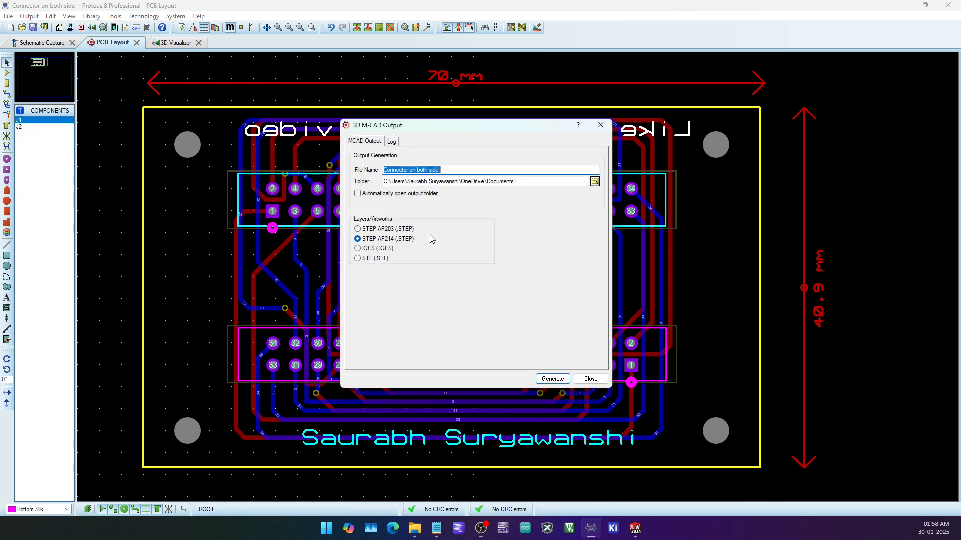
click(451, 172)
click(563, 381)
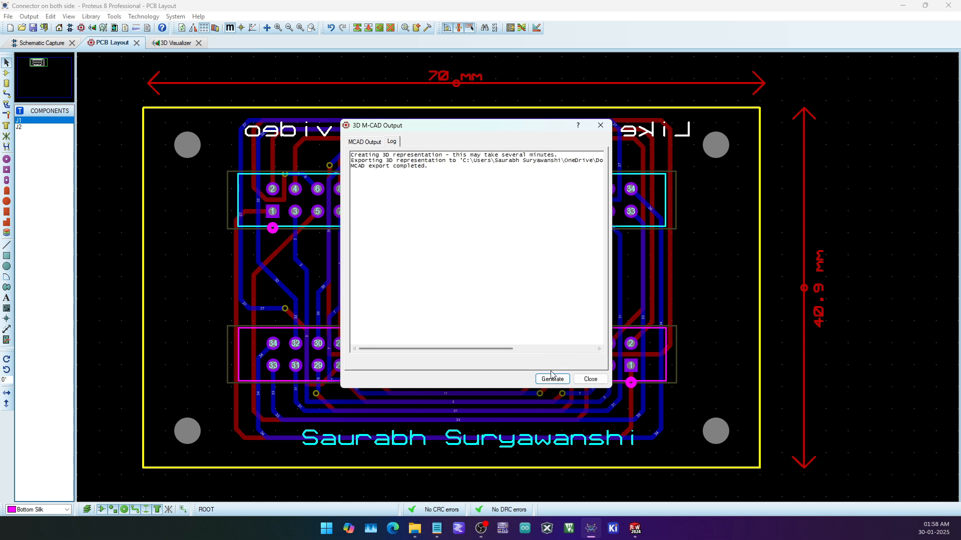
click(409, 530)
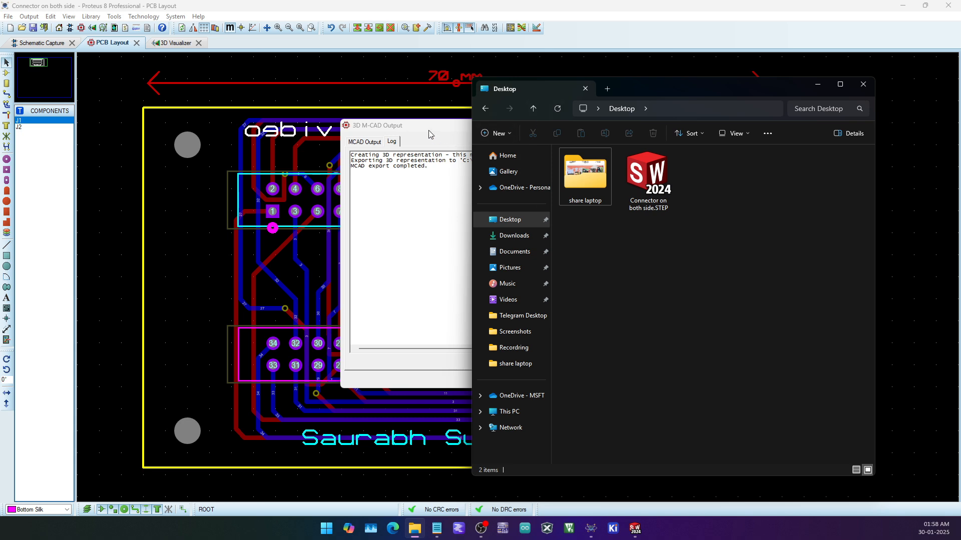
click(431, 134)
click(590, 378)
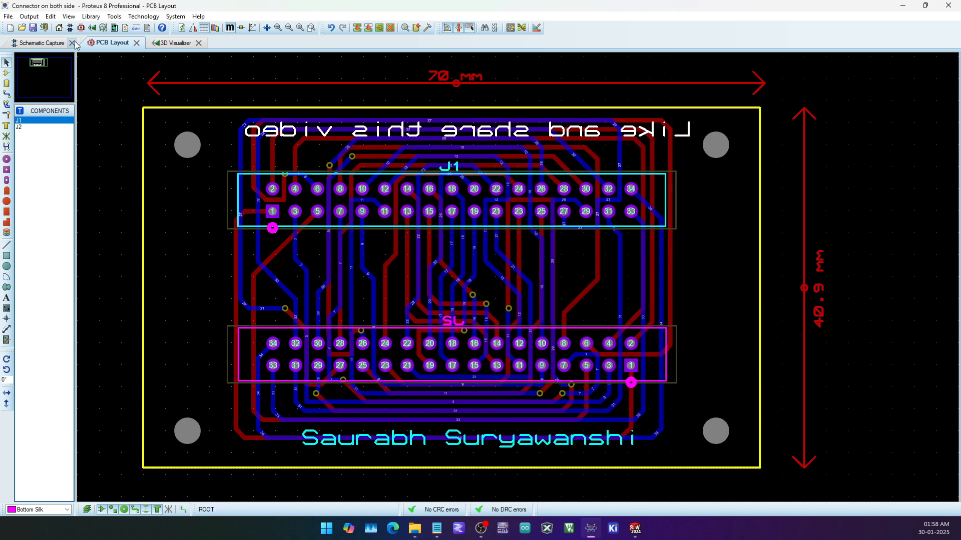
Step: Export the PCB layout as a 3D M-CAD file in STEP AP214 format, named "Connector on both side 2", to the Desktop folder
click(29, 16)
click(63, 199)
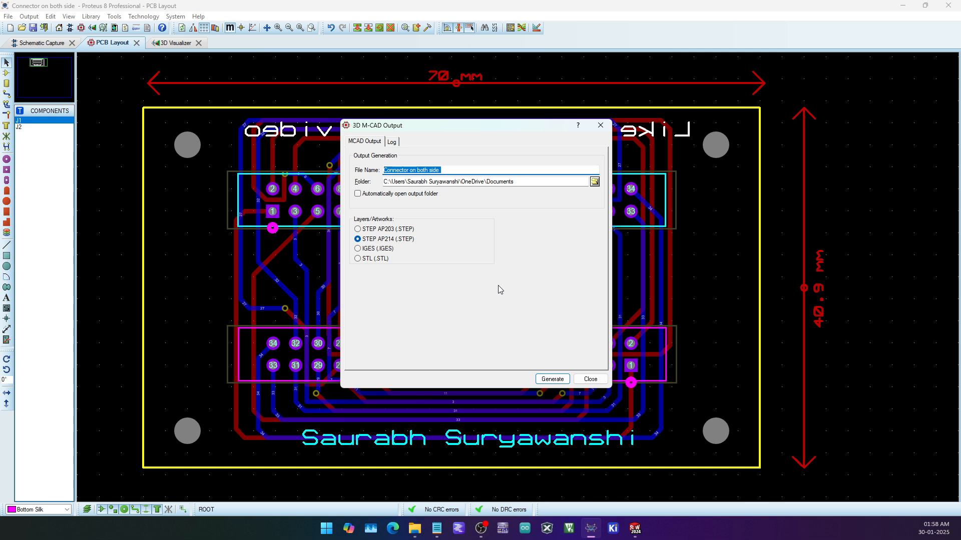
click(456, 169)
click(594, 181)
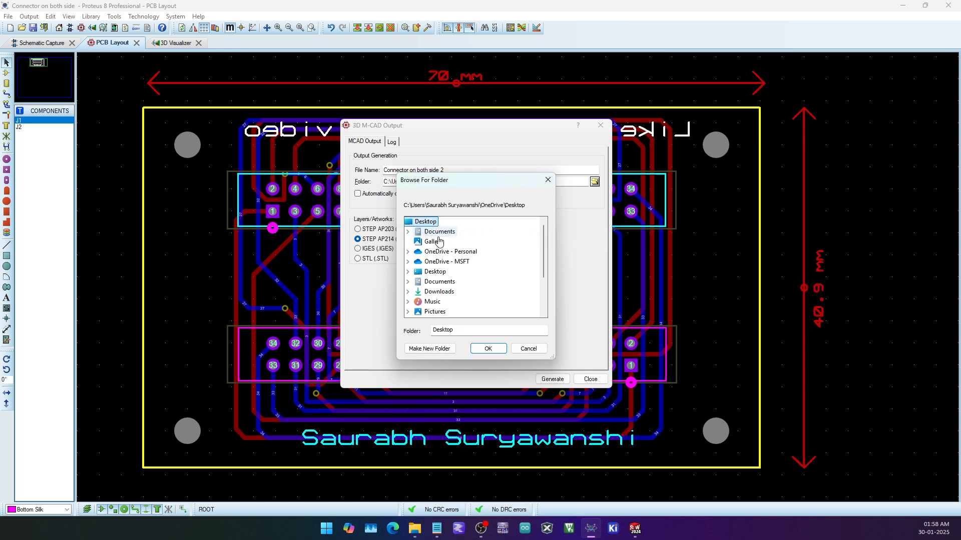
click(489, 349)
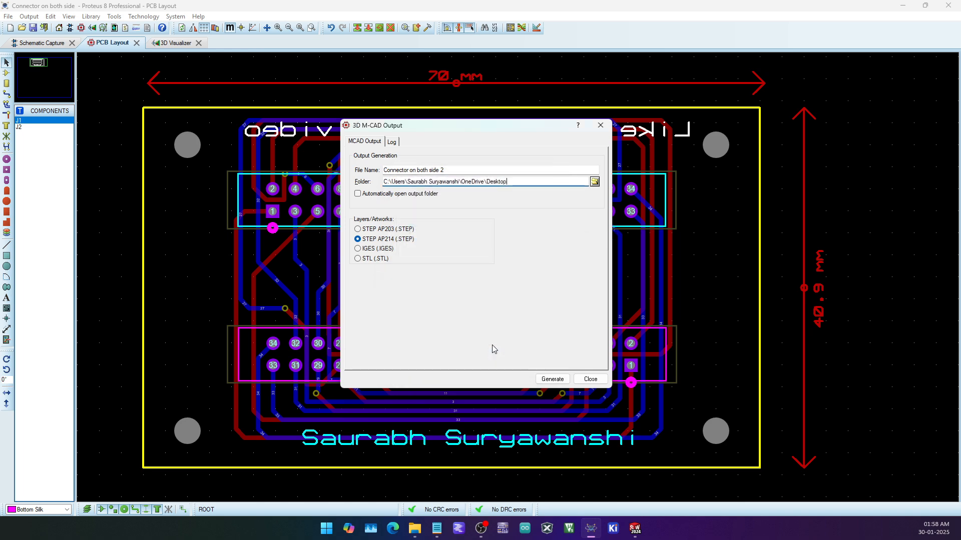
click(558, 381)
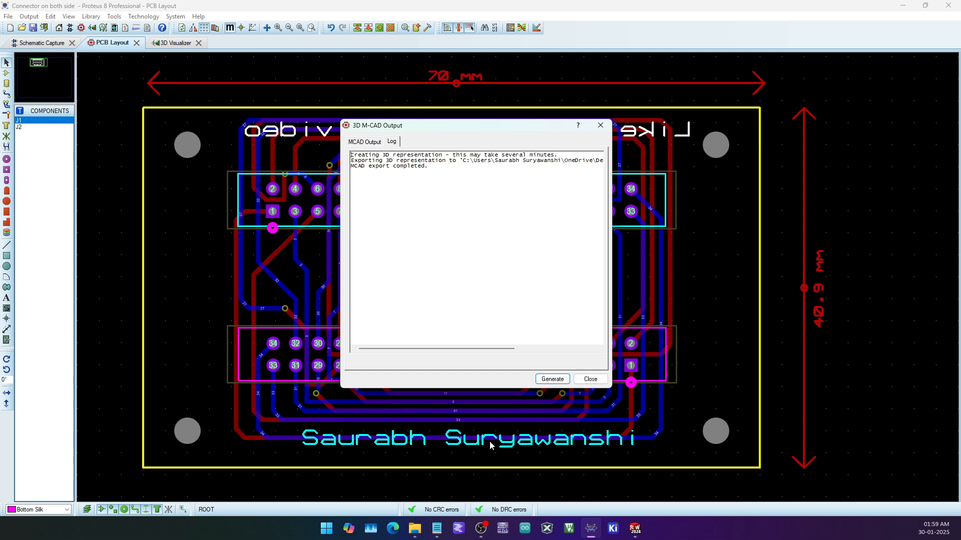
Step: Open "Connector on both side 2.STEP" from the Desktop folder in SOLIDWORKS
click(415, 529)
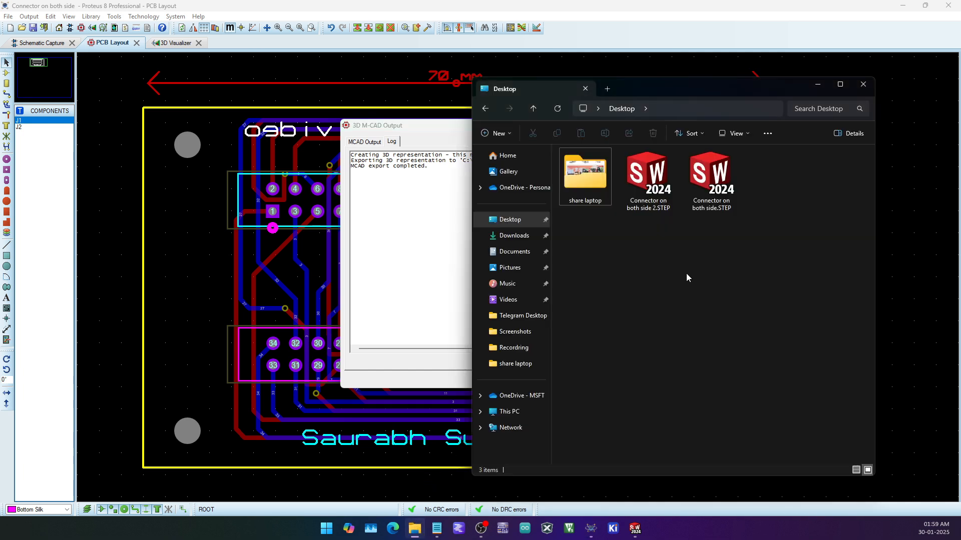
click(658, 206)
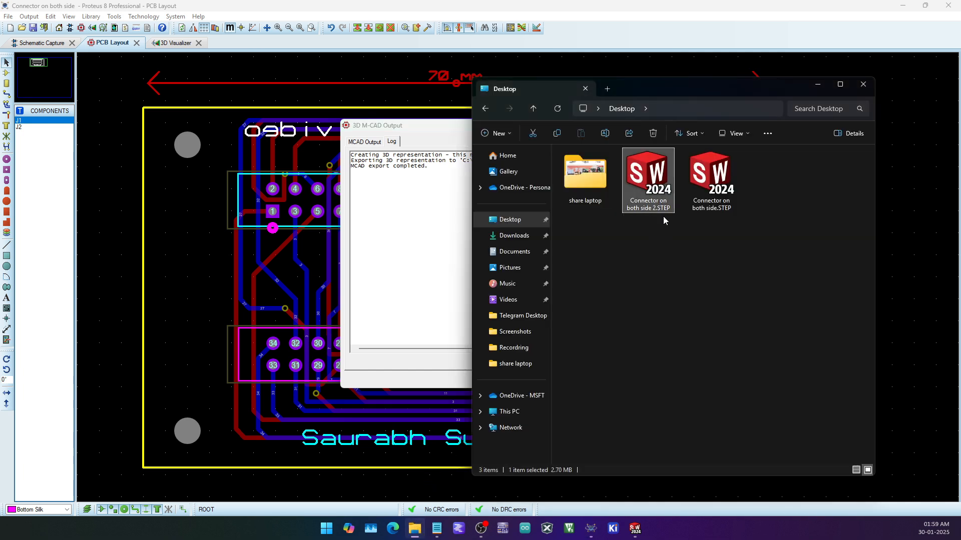
double_click(652, 194)
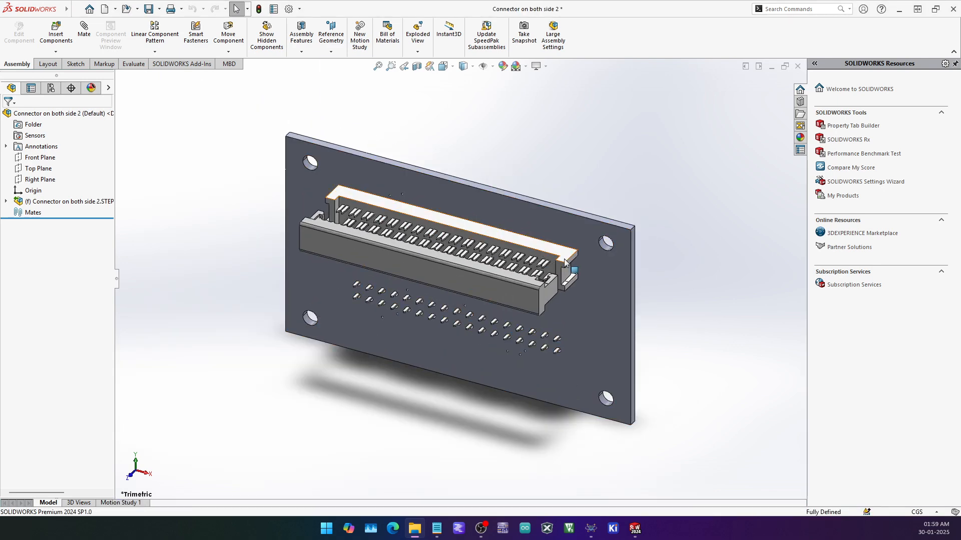
Step: Examine the imported board and its connectors in the front, top and right standard views
scroll(565, 261, down, 2)
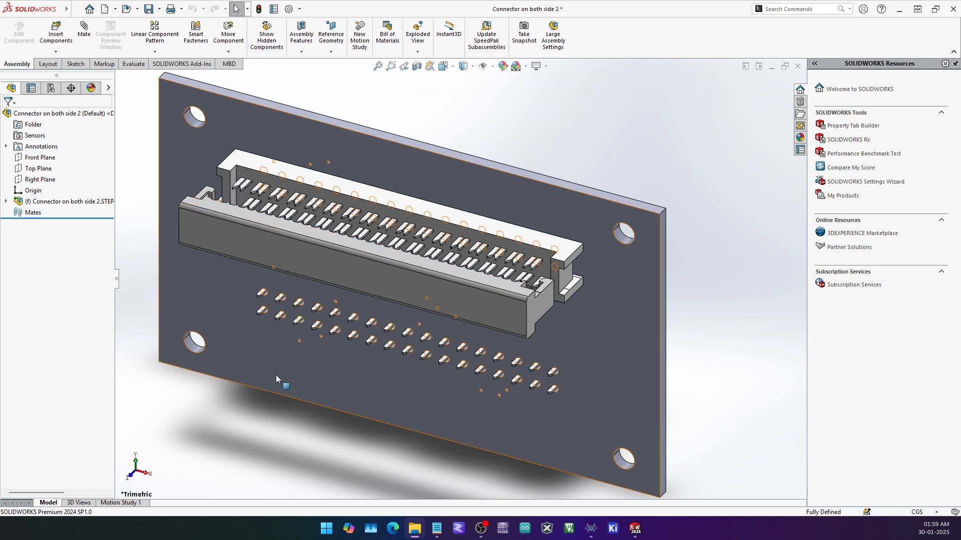
click(133, 479)
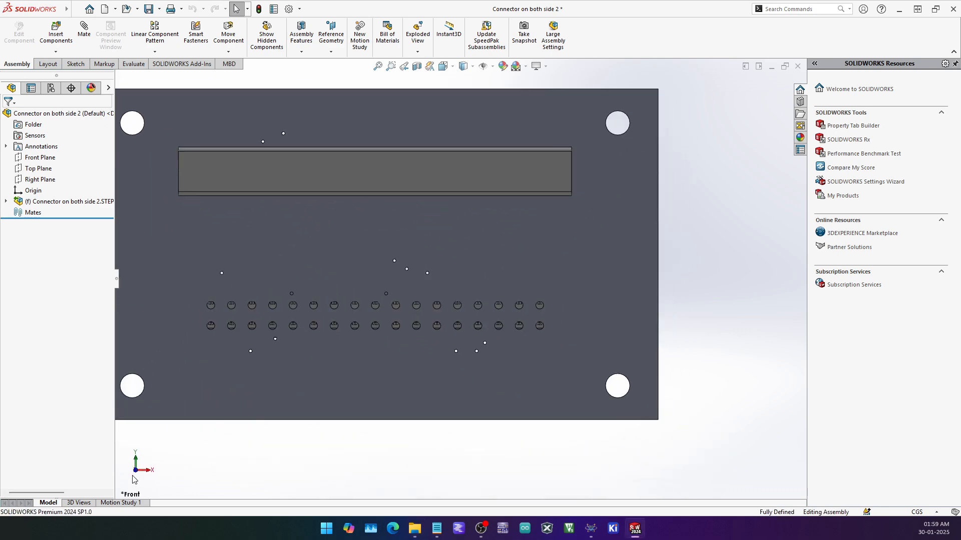
click(135, 457)
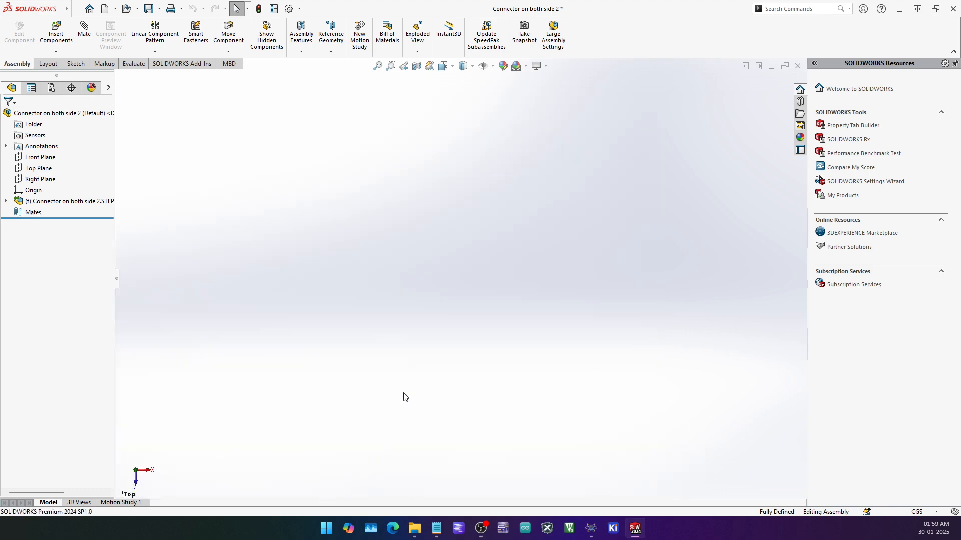
click(148, 471)
click(81, 503)
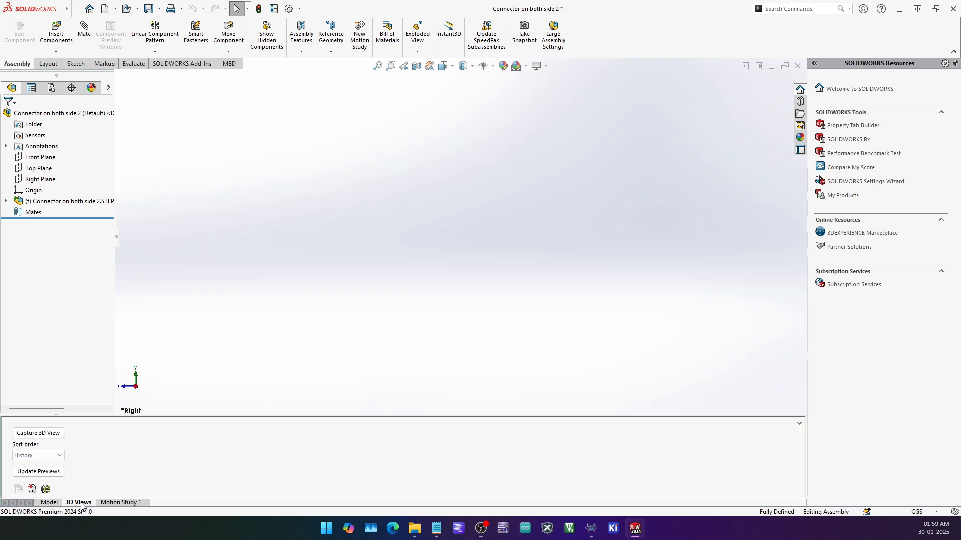
click(136, 381)
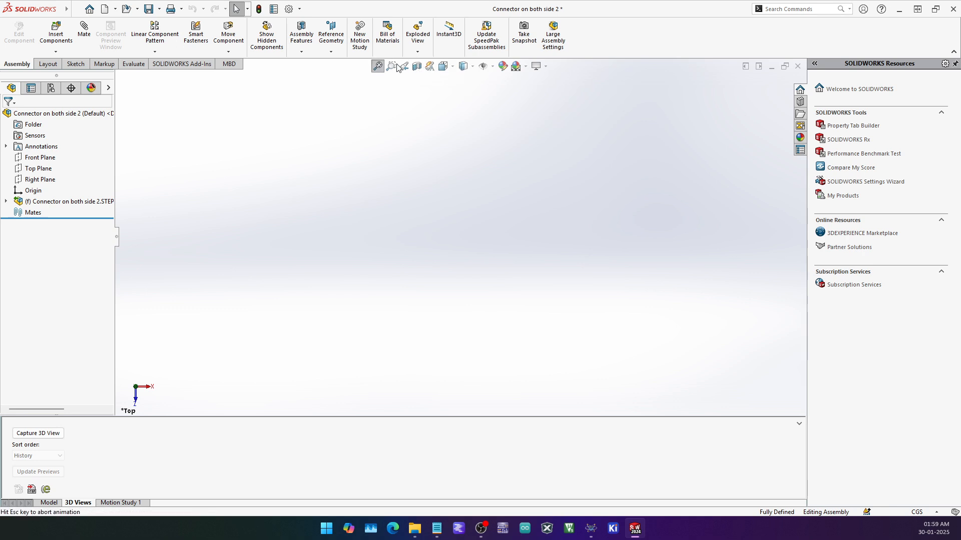
click(378, 66)
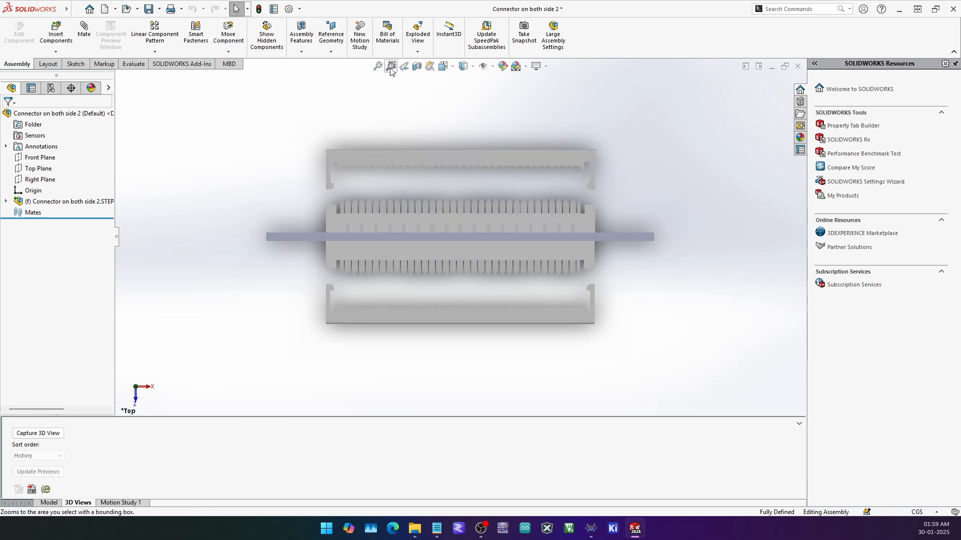
click(147, 390)
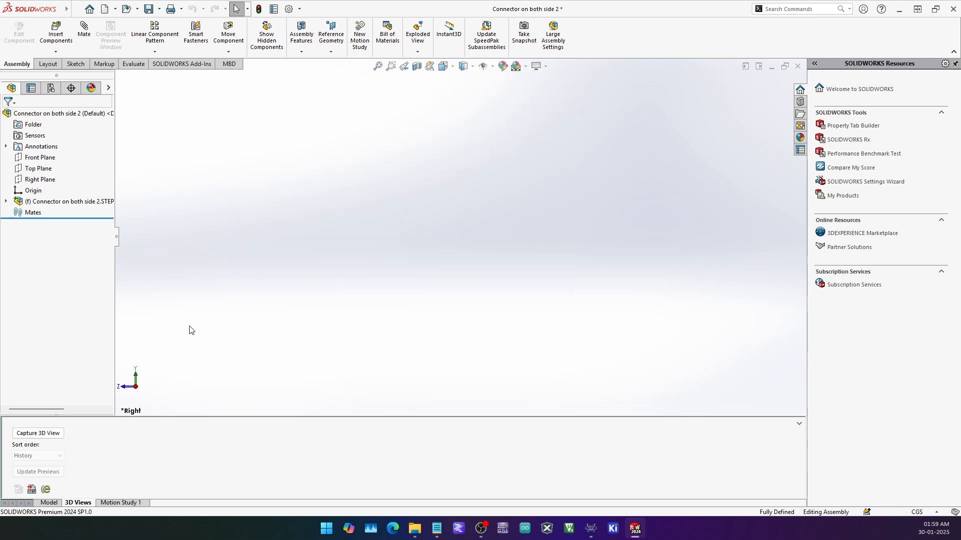
click(382, 67)
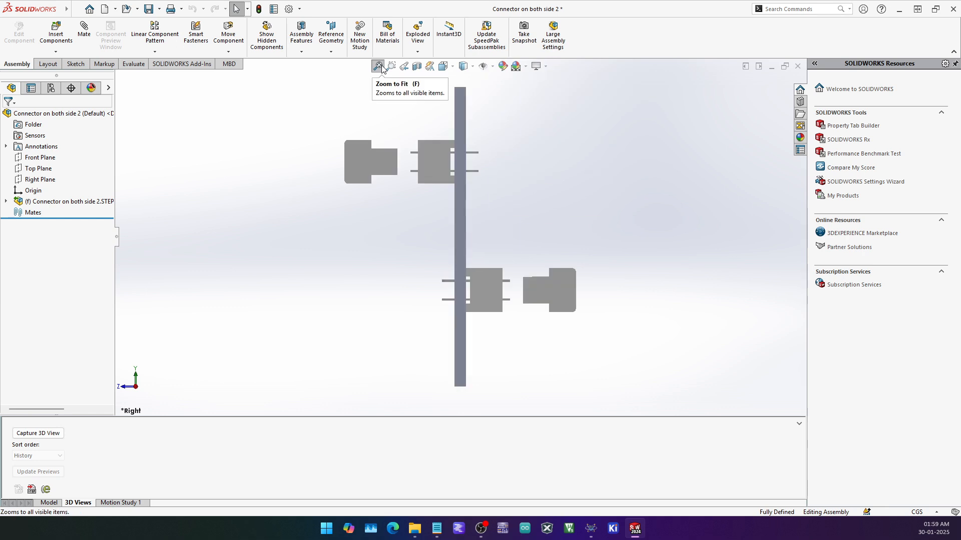
Step: Inspect the connectors on both sides of the board up close in the top view
click(391, 67)
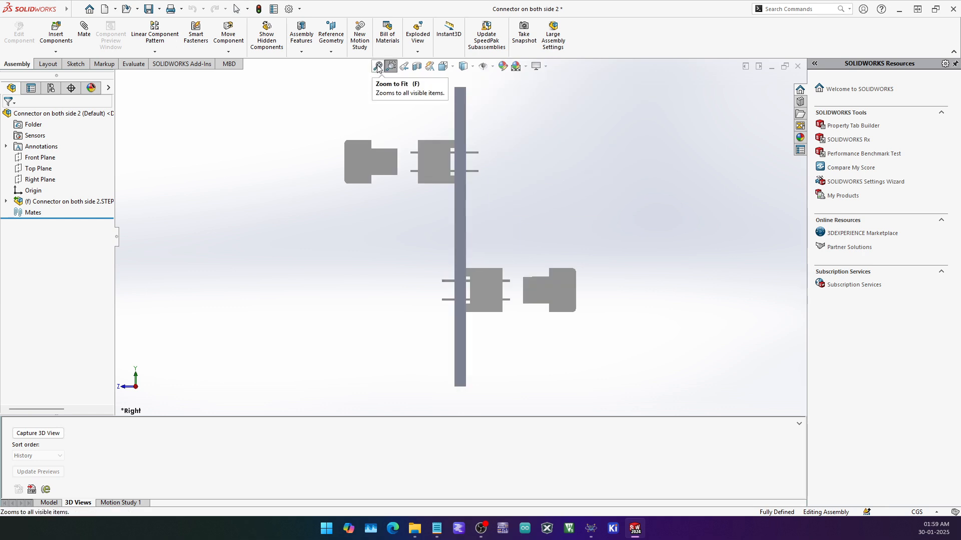
click(136, 376)
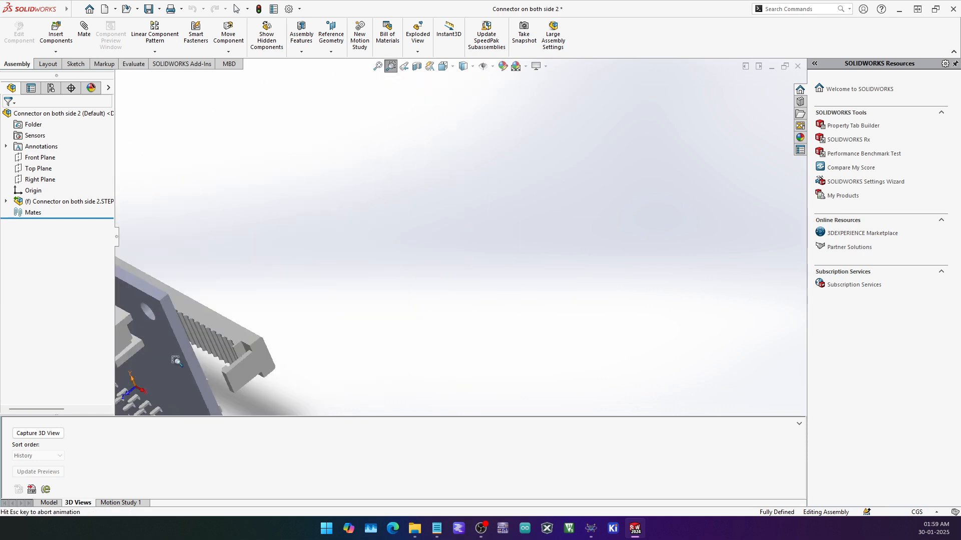
click(378, 66)
click(391, 68)
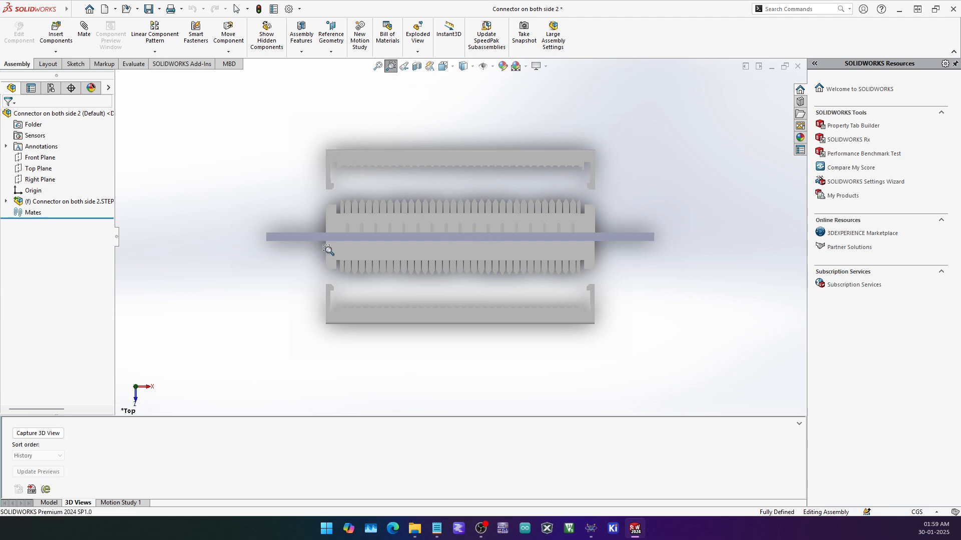
drag(257, 137, 643, 371)
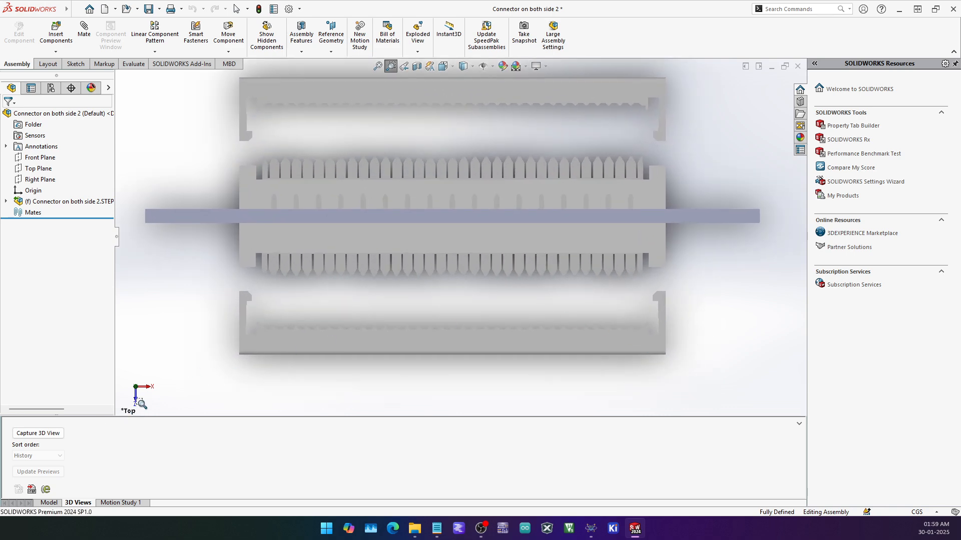
right_click(393, 137)
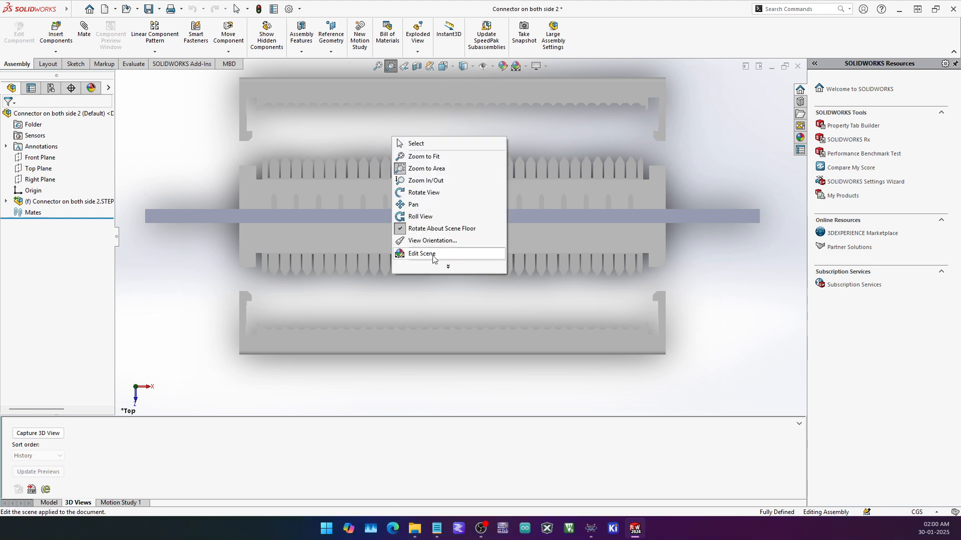
click(413, 204)
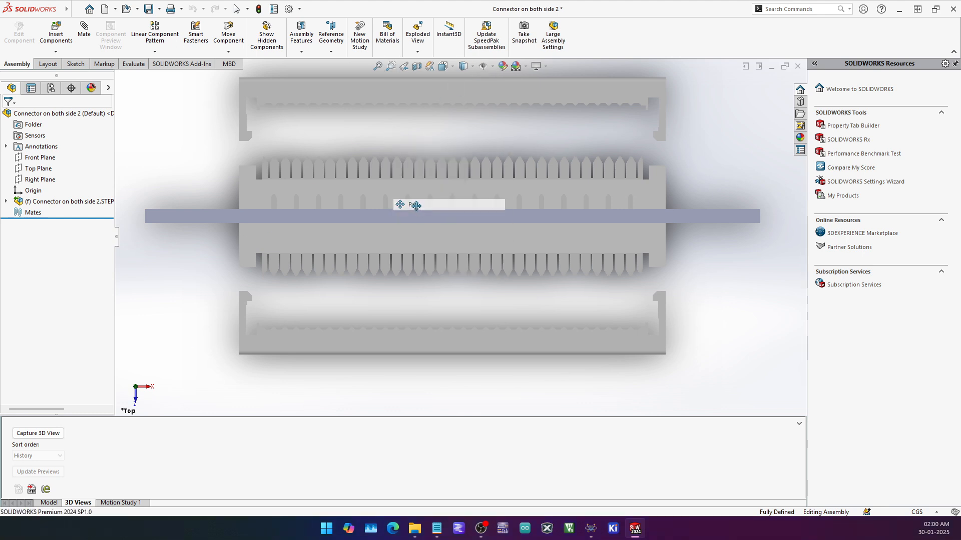
click(404, 67)
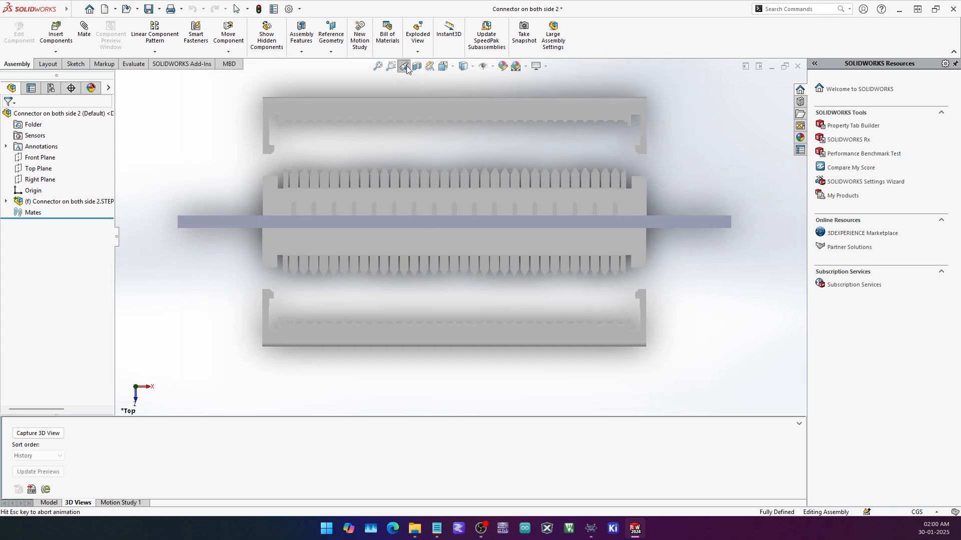
Step: Compare the connector positions on both board sides in the right and top views, fitting the whole assembly each time
click(138, 402)
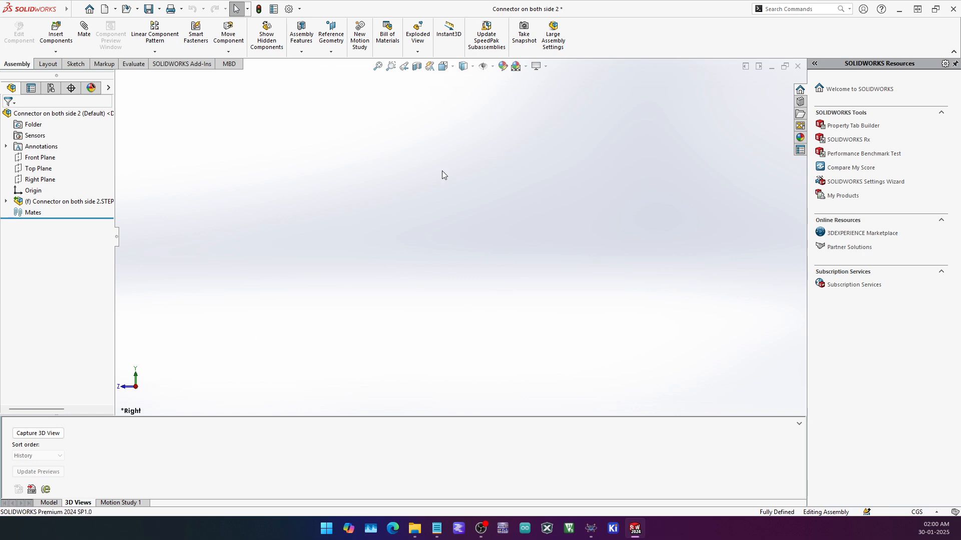
click(378, 67)
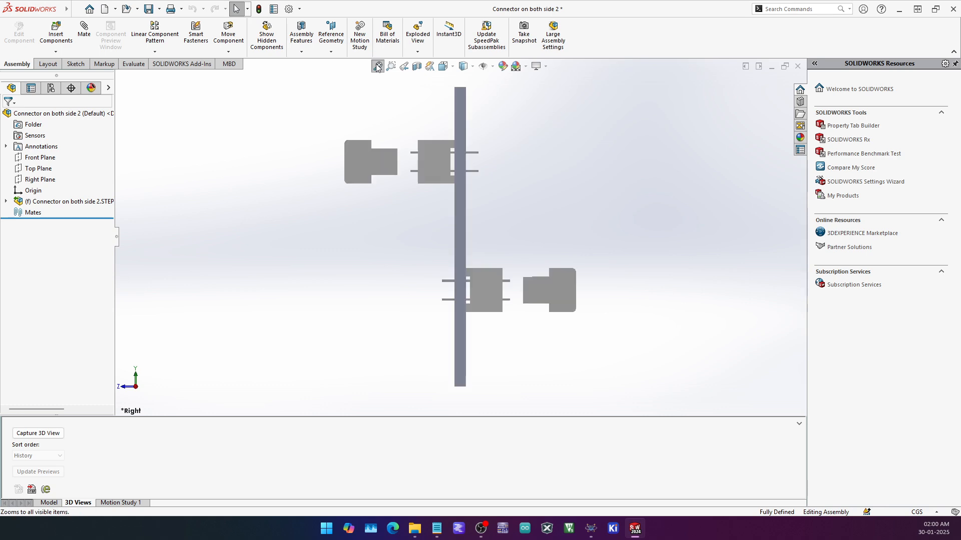
click(135, 376)
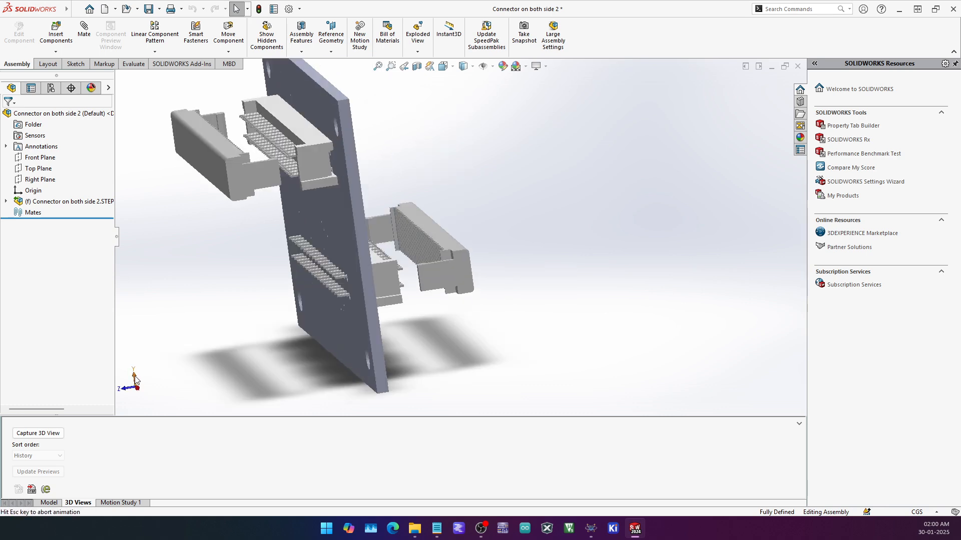
click(375, 68)
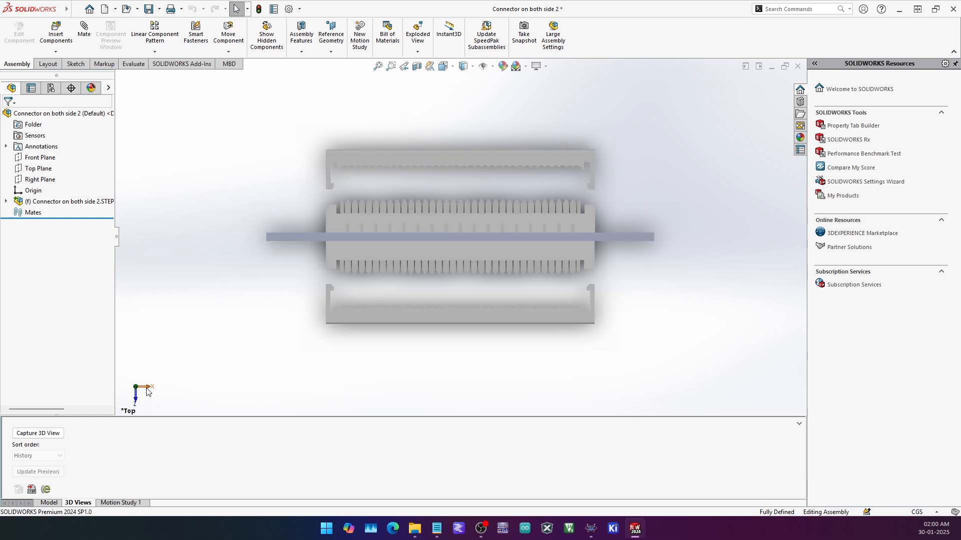
click(148, 389)
click(377, 68)
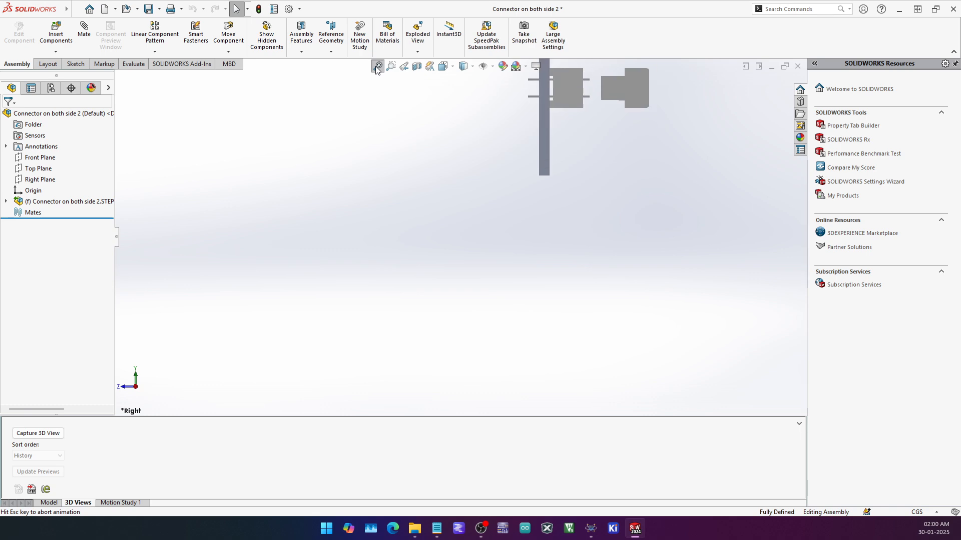
Step: Examine the board and its connectors in the left and top views, both up close and with the whole assembly fitted
click(137, 389)
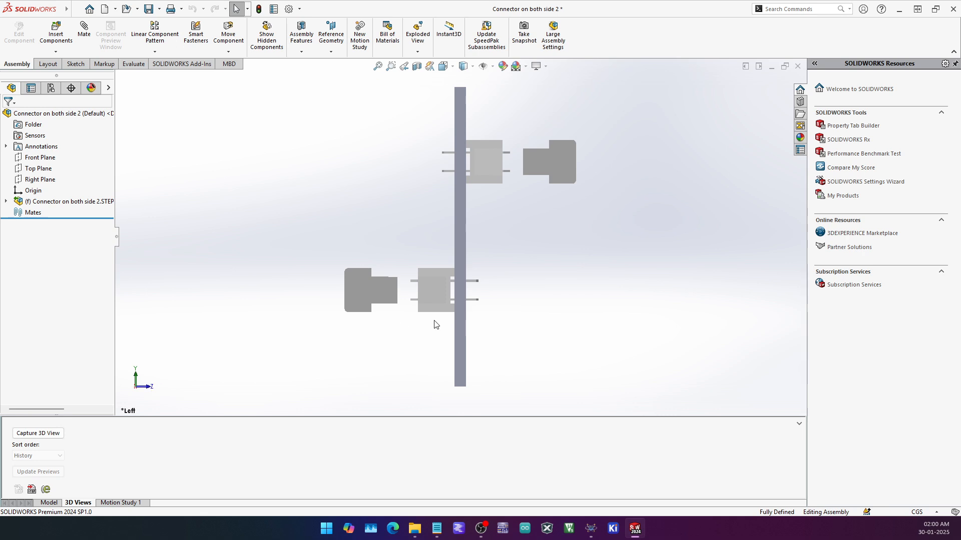
click(142, 378)
click(378, 65)
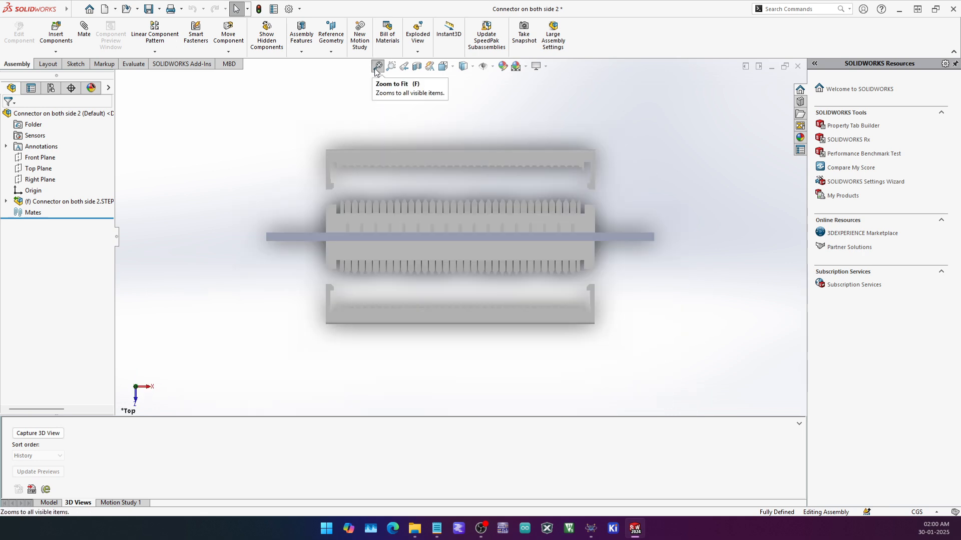
scroll(506, 257, down, 5)
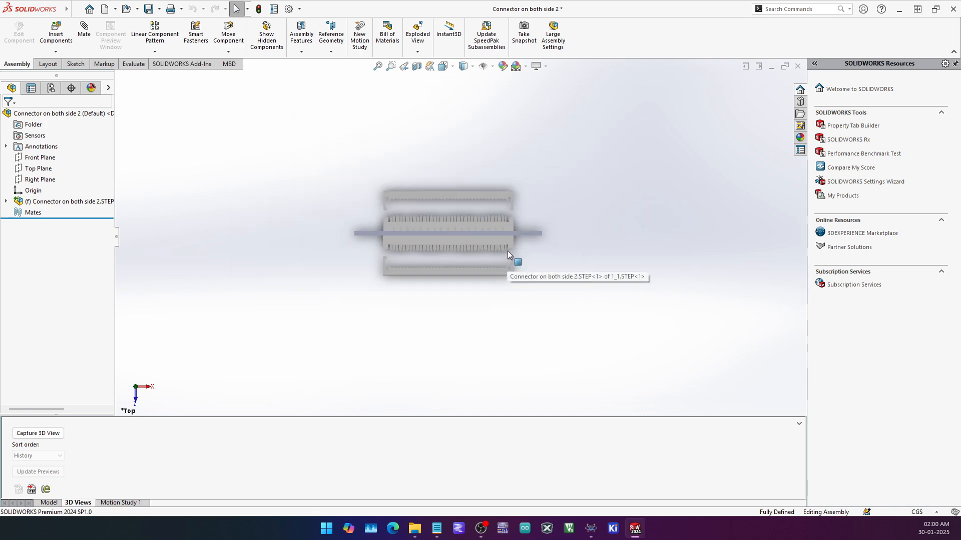
scroll(426, 203, up, 5)
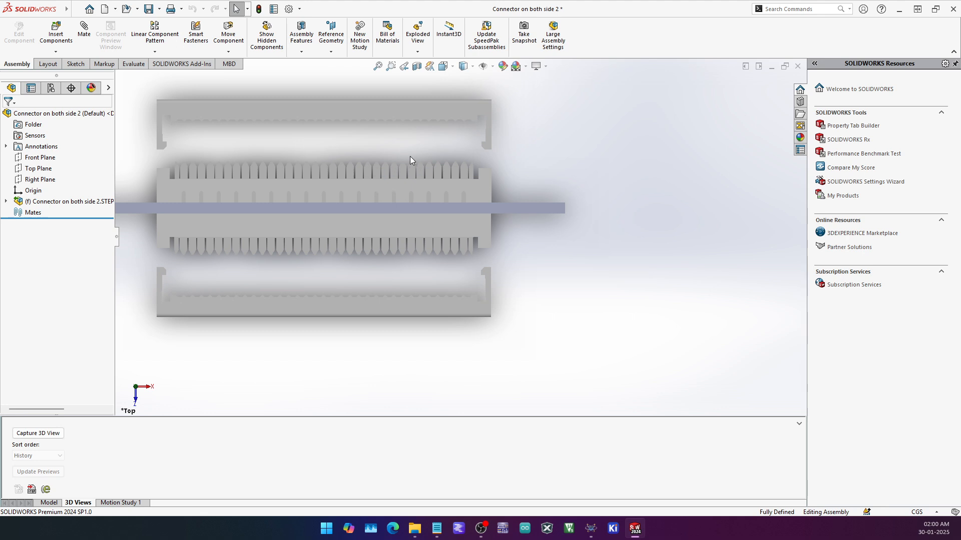
scroll(374, 150, down, 4)
scroll(350, 153, up, 1)
scroll(330, 160, down, 2)
scroll(283, 159, up, 2)
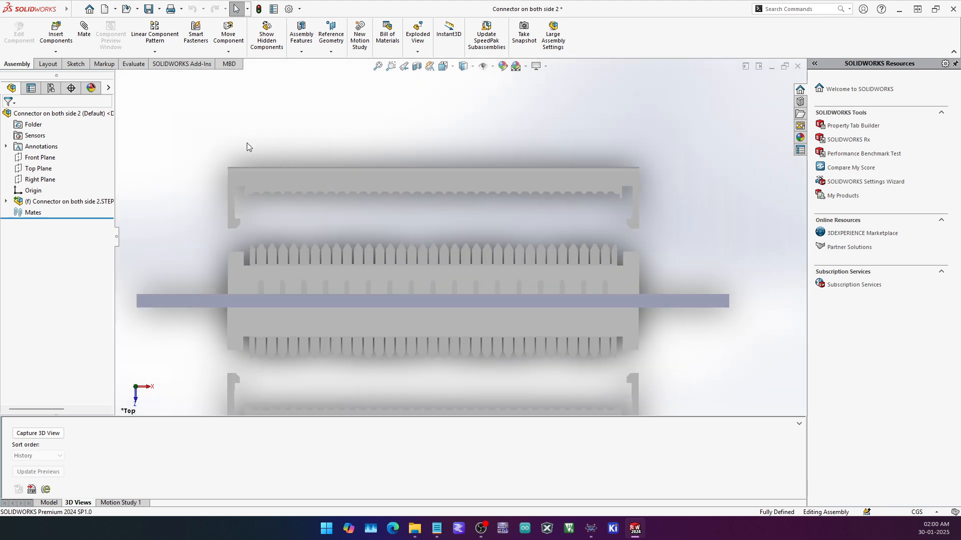
click(393, 68)
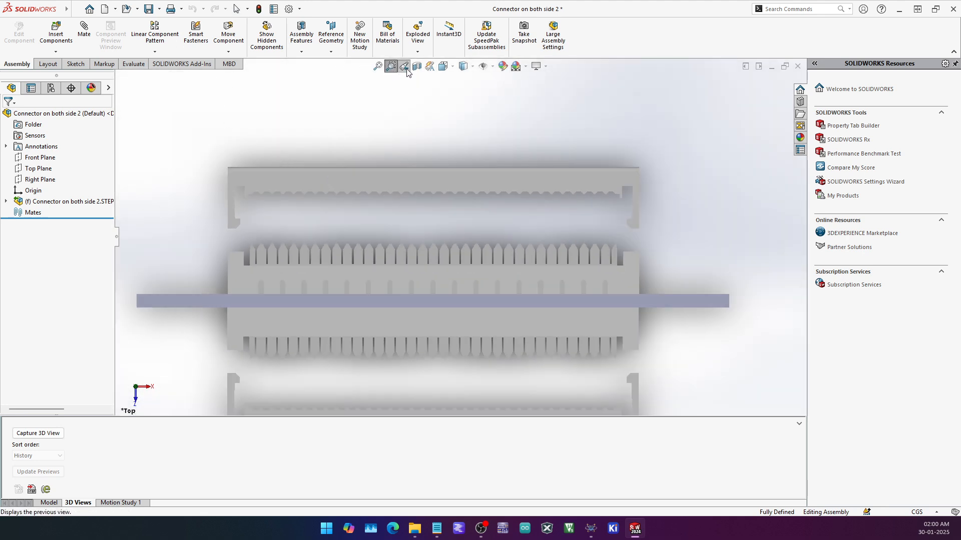
click(403, 67)
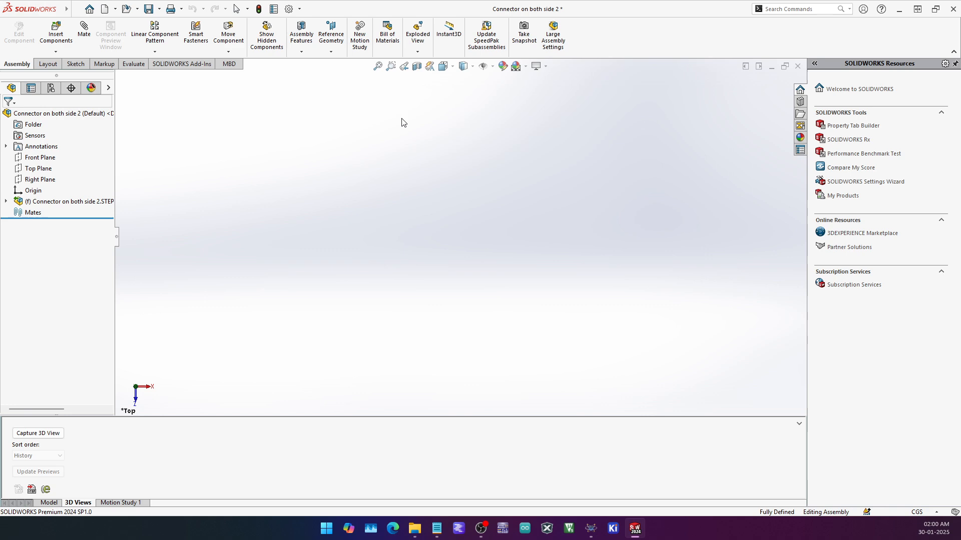
click(378, 66)
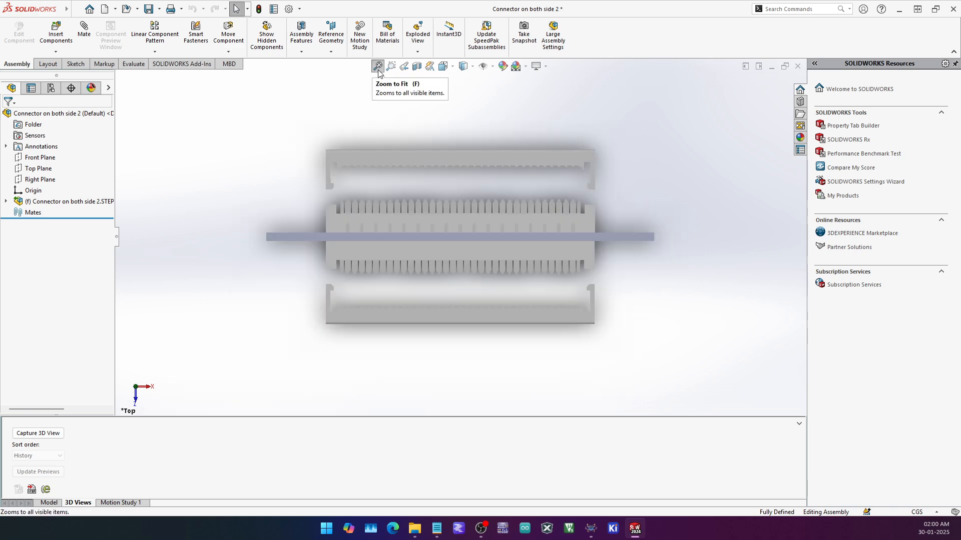
Step: Preview the assembly with hidden lines removed and set its display style to Shaded With Edges
click(464, 66)
click(467, 115)
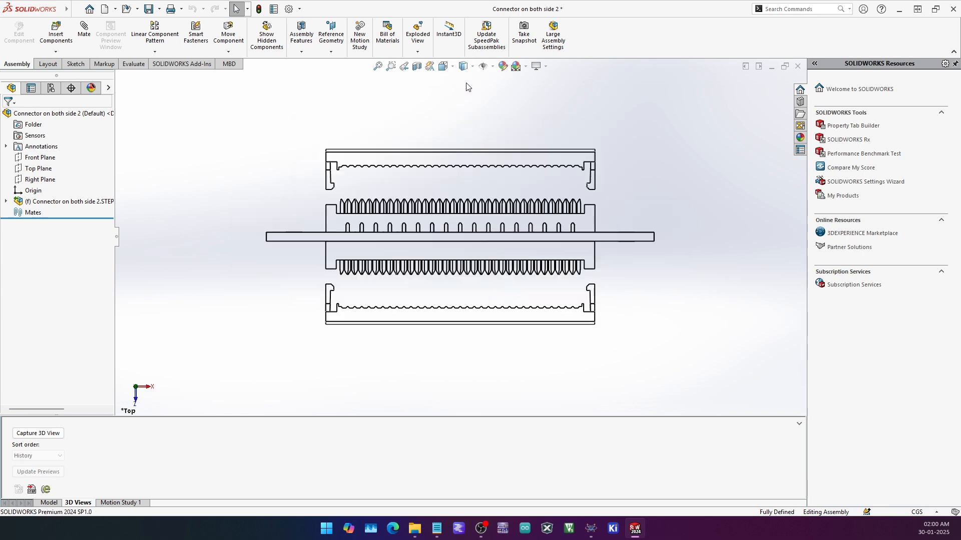
click(464, 66)
click(464, 123)
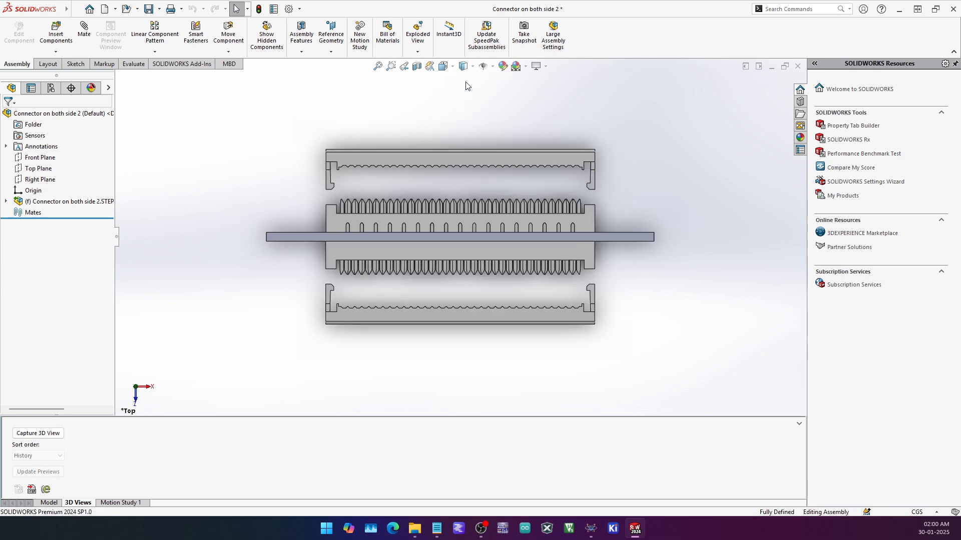
Step: Inspect the edge outlines of the connectors up close in the top view, returning to the whole assembly
click(484, 66)
scroll(528, 188, down, 3)
scroll(470, 218, up, 4)
scroll(459, 224, down, 6)
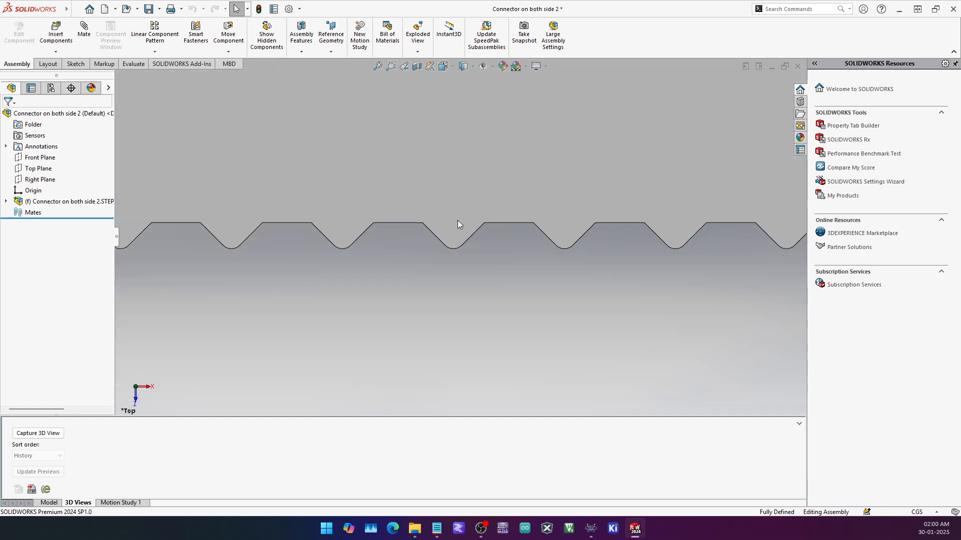
scroll(457, 215, down, 2)
scroll(458, 211, up, 8)
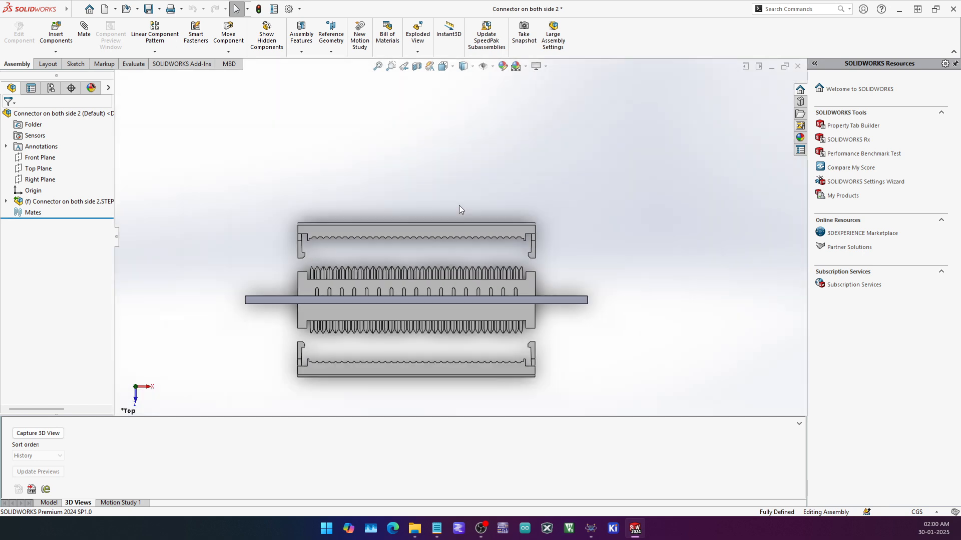